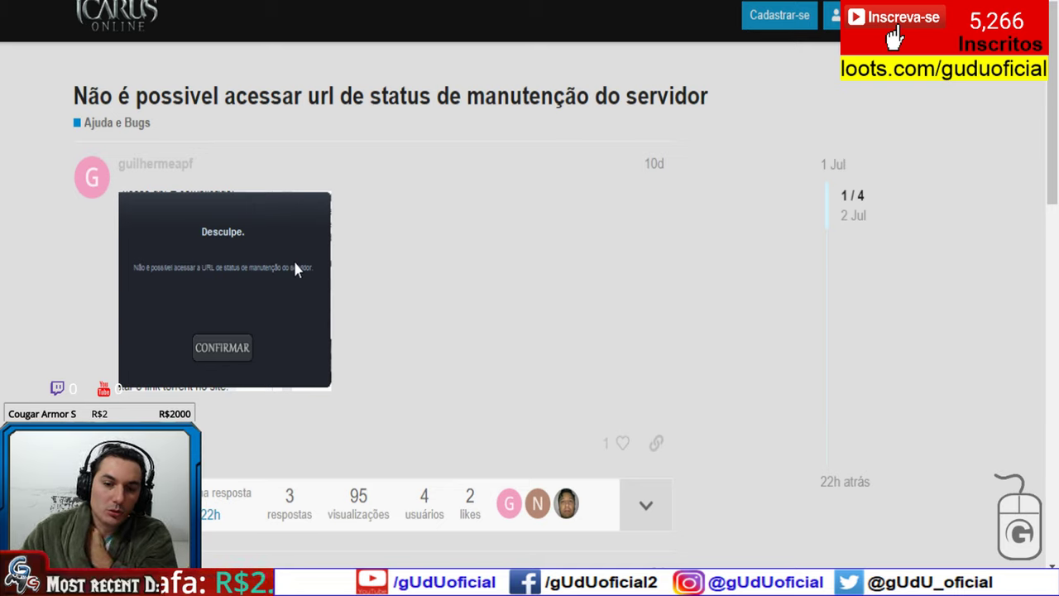
- Switch to the Icarus Online launcher and start the game
key(alt+Tab)
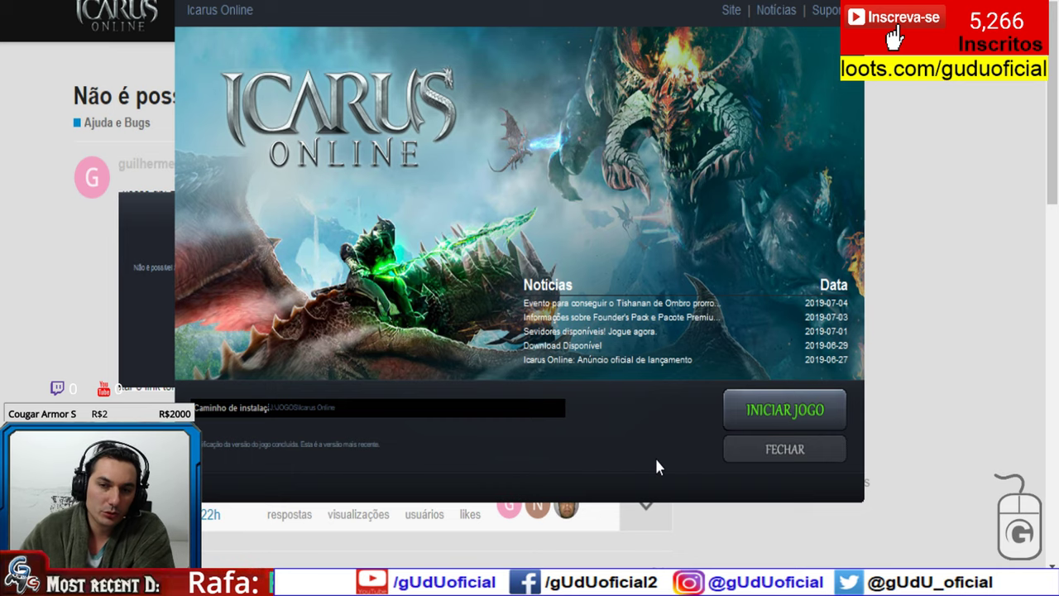
click(755, 408)
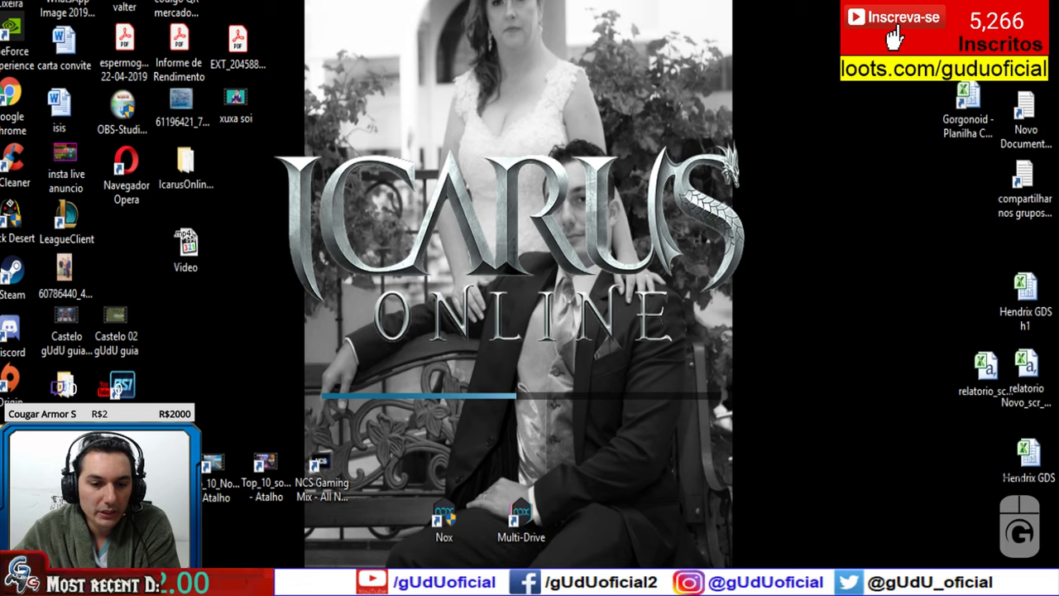
- Switch to File Explorer and open the UserConfig folder under Documents > ICARUS > USER
key(alt+Tab)
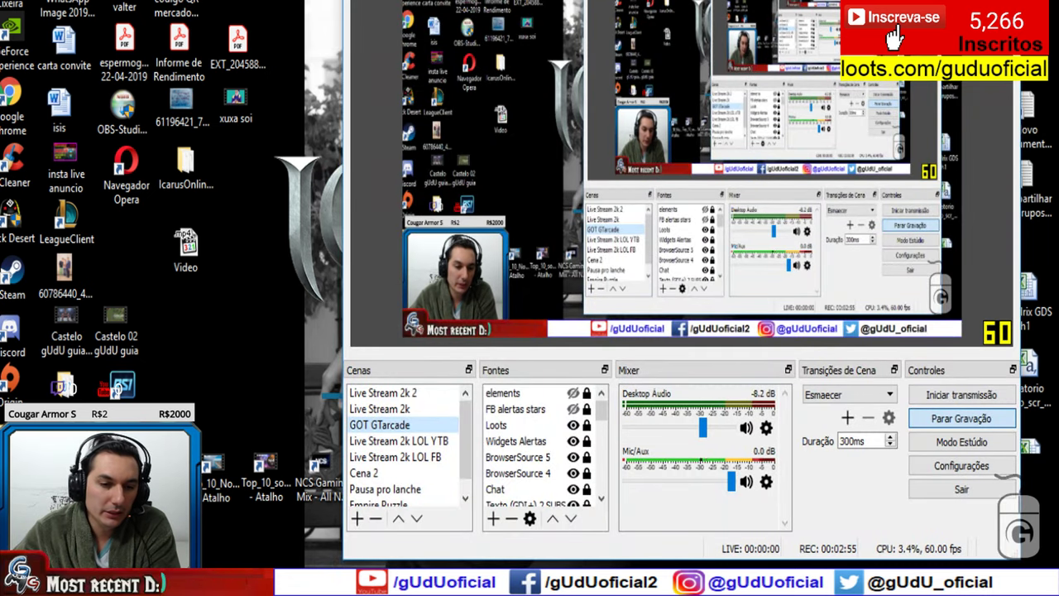
mouse_move(322, 583)
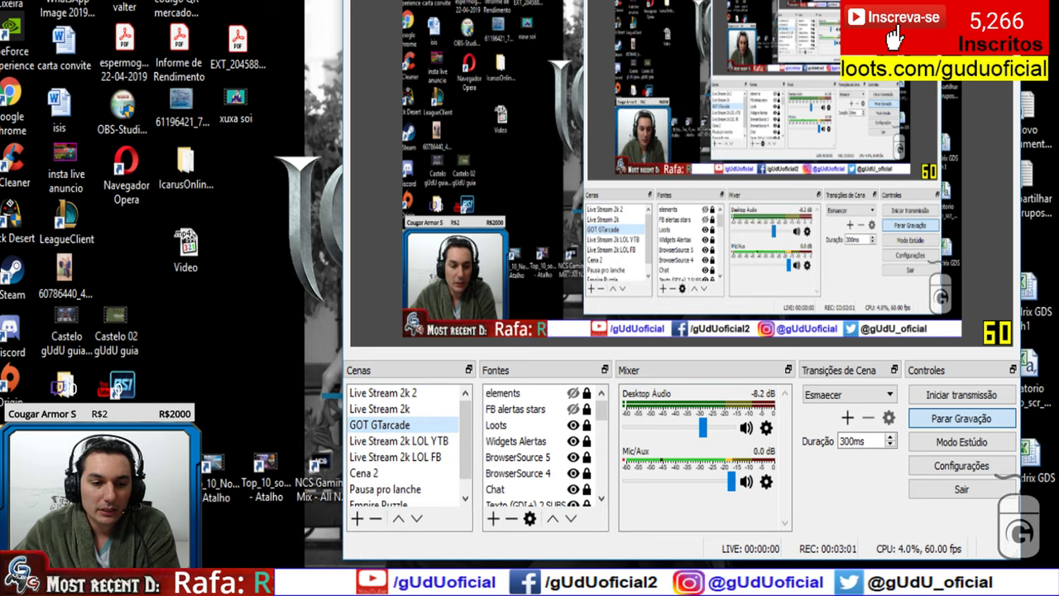
click(396, 513)
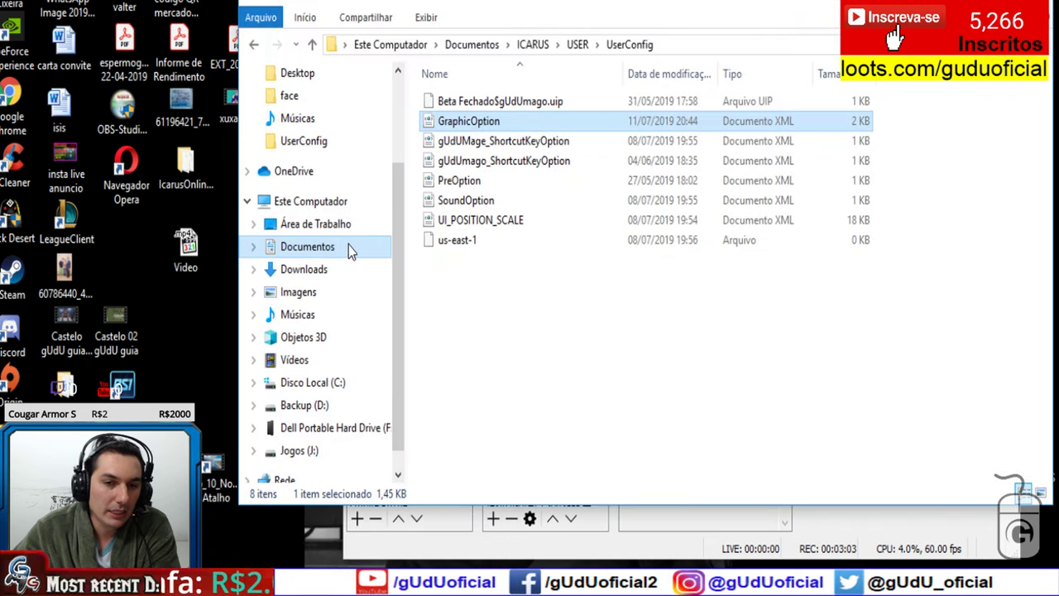
scroll(354, 186, up, 2)
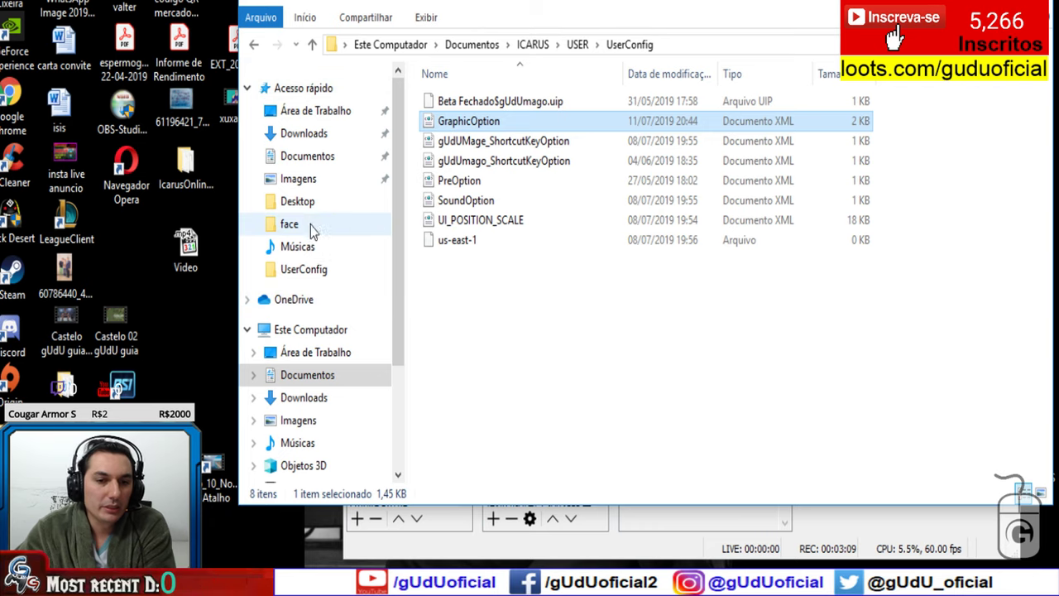
scroll(322, 240, down, 1)
scroll(339, 289, down, 1)
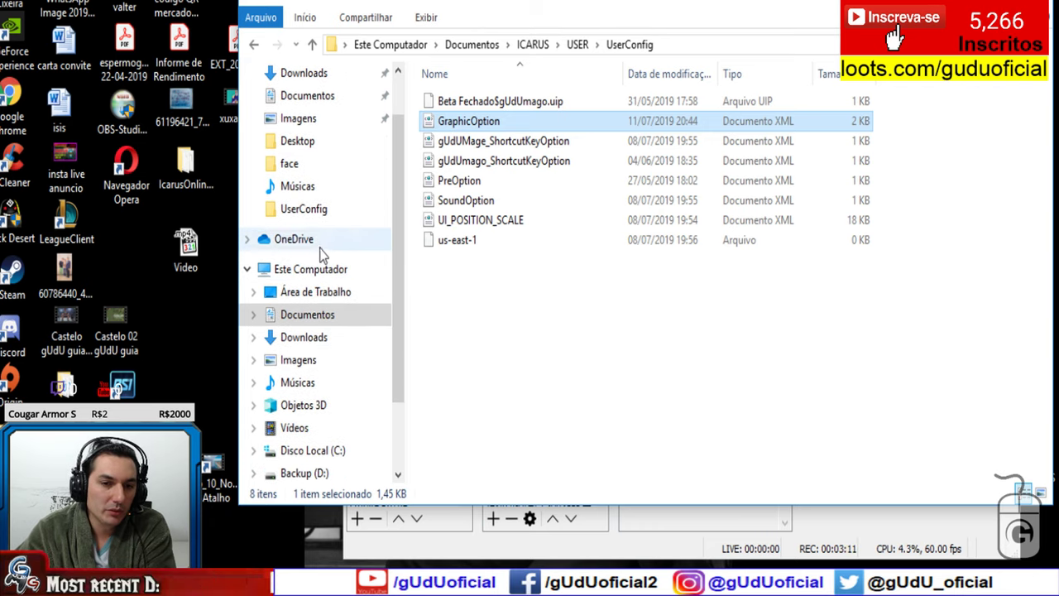
click(318, 314)
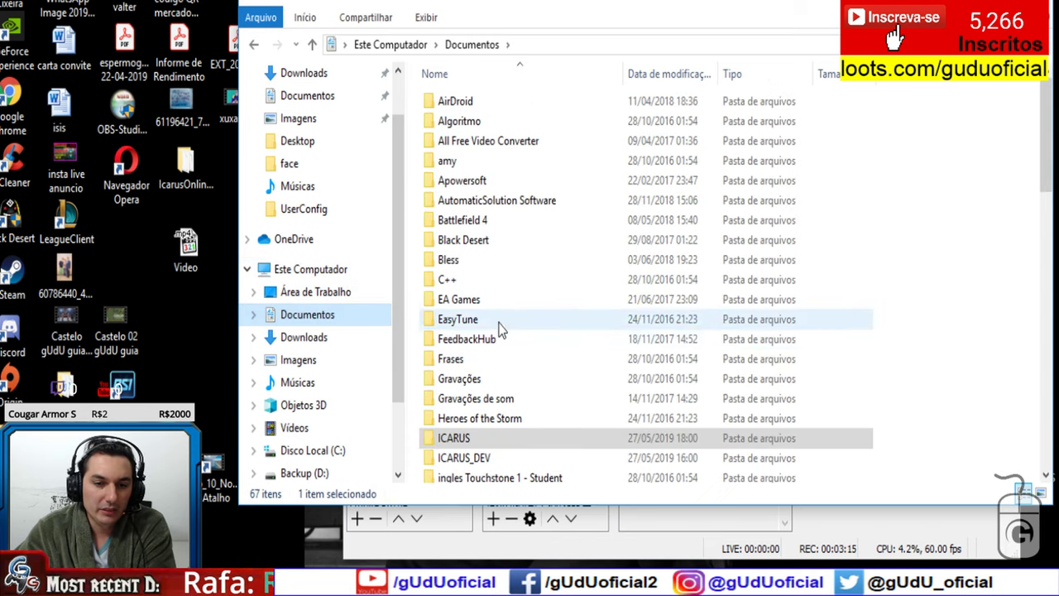
scroll(471, 397, down, 1)
double_click(470, 396)
double_click(461, 108)
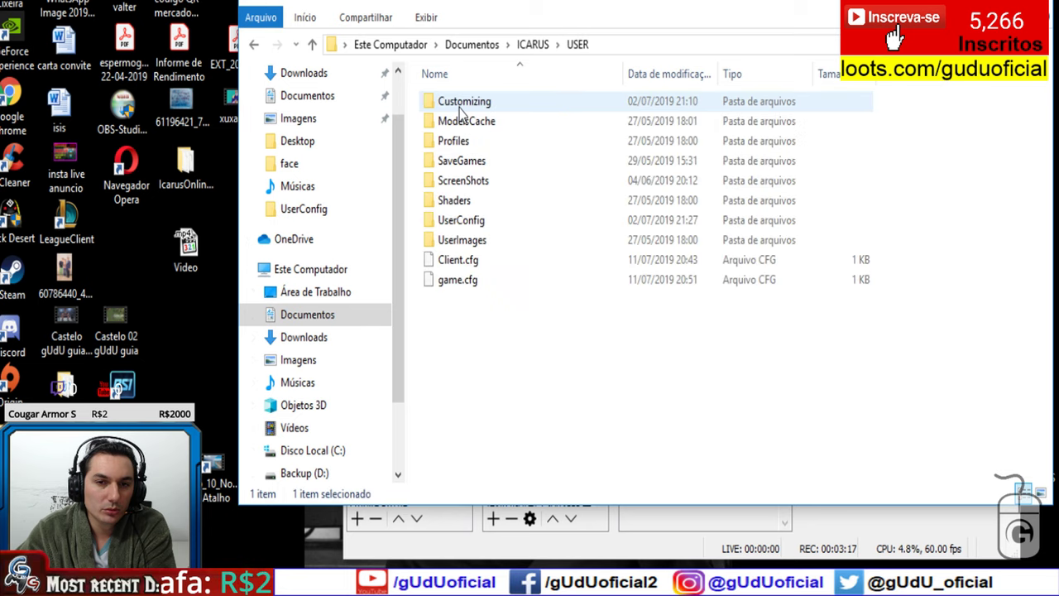
double_click(486, 225)
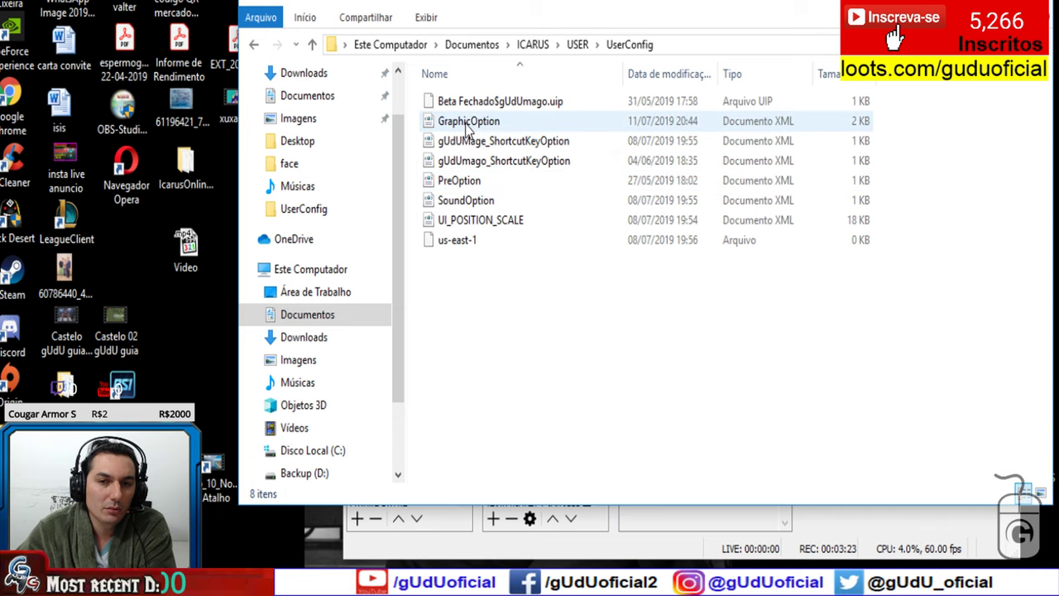
- Open the GraphicOption XML file for editing and check its dx9 and dx11 values
right_click(467, 125)
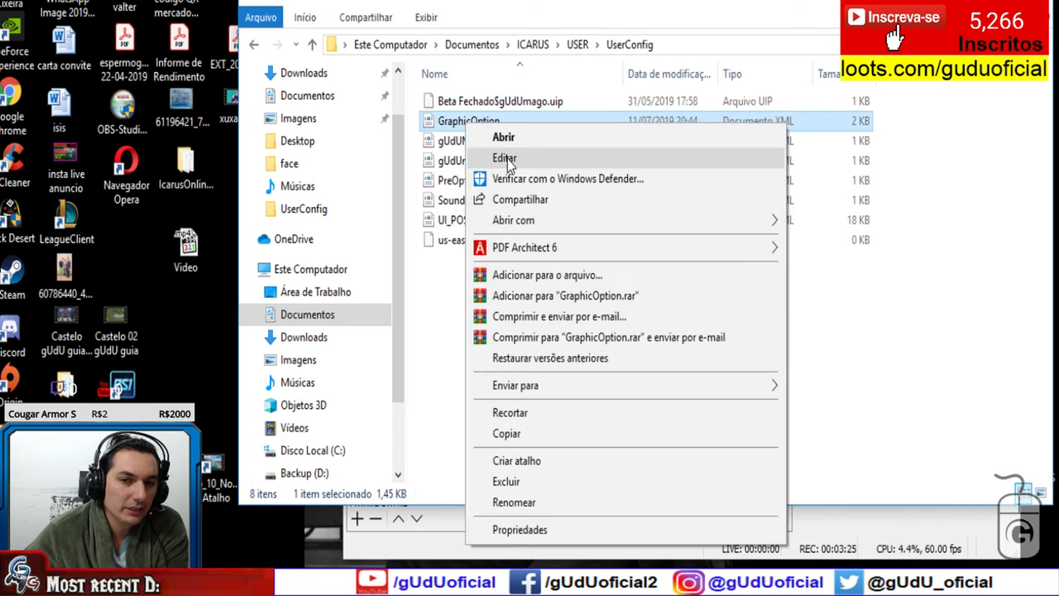
click(506, 158)
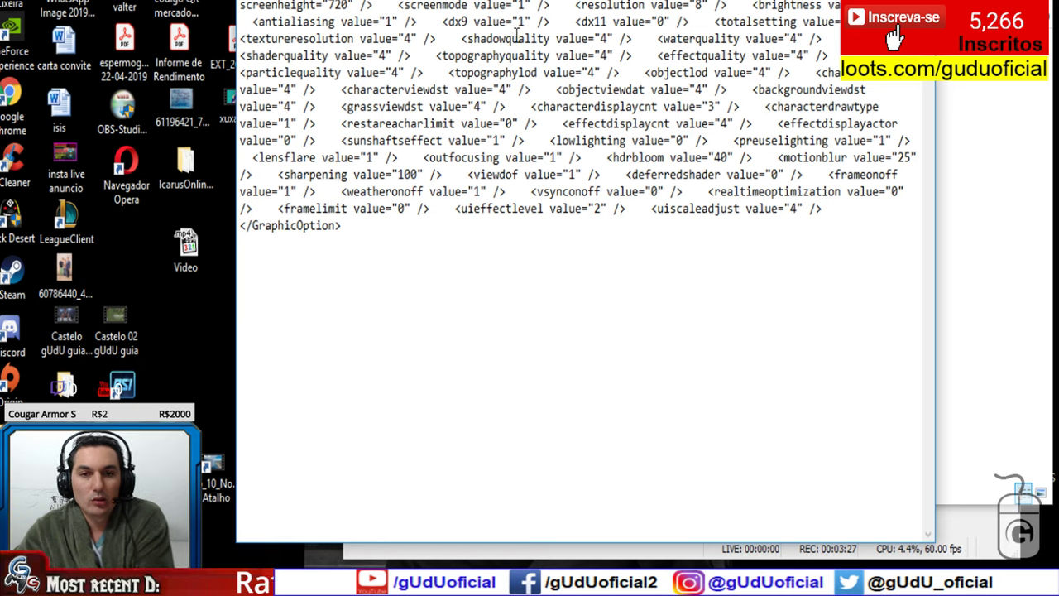
double_click(521, 21)
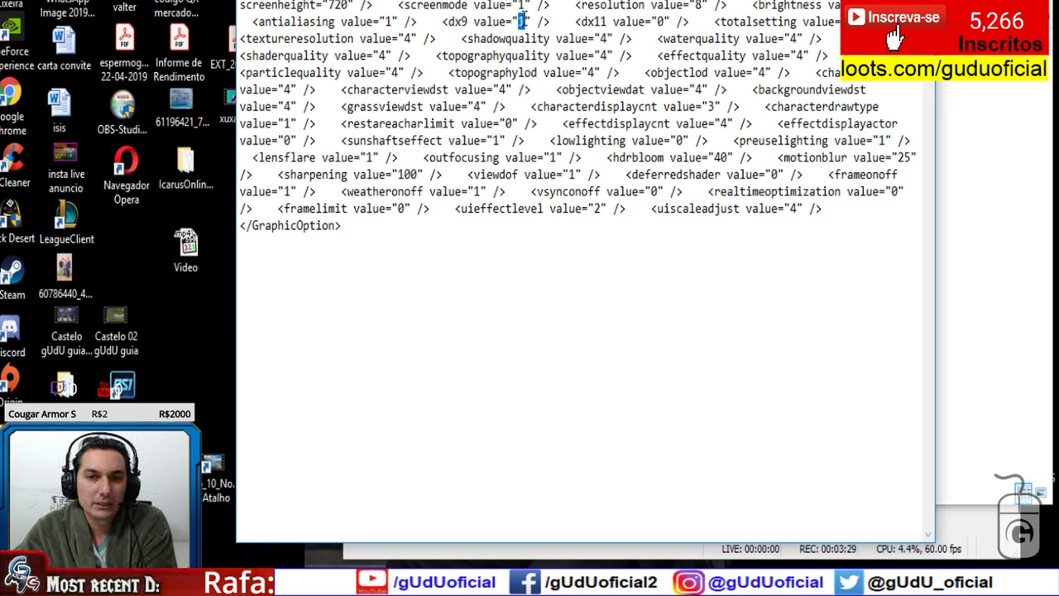
double_click(661, 21)
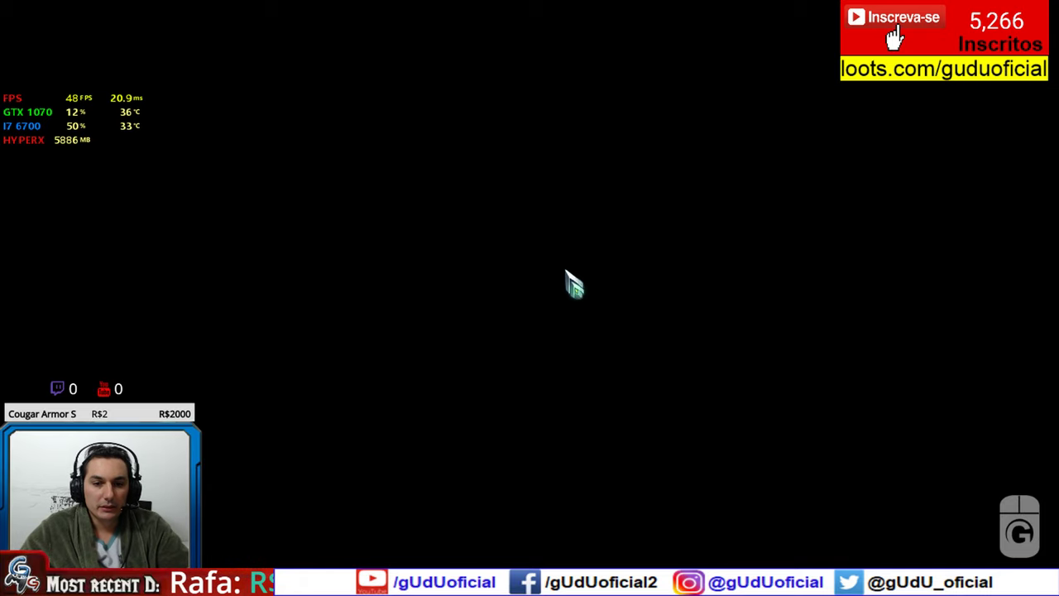
- Switch OBS to the scene Live Stream 2k 2
click(407, 415)
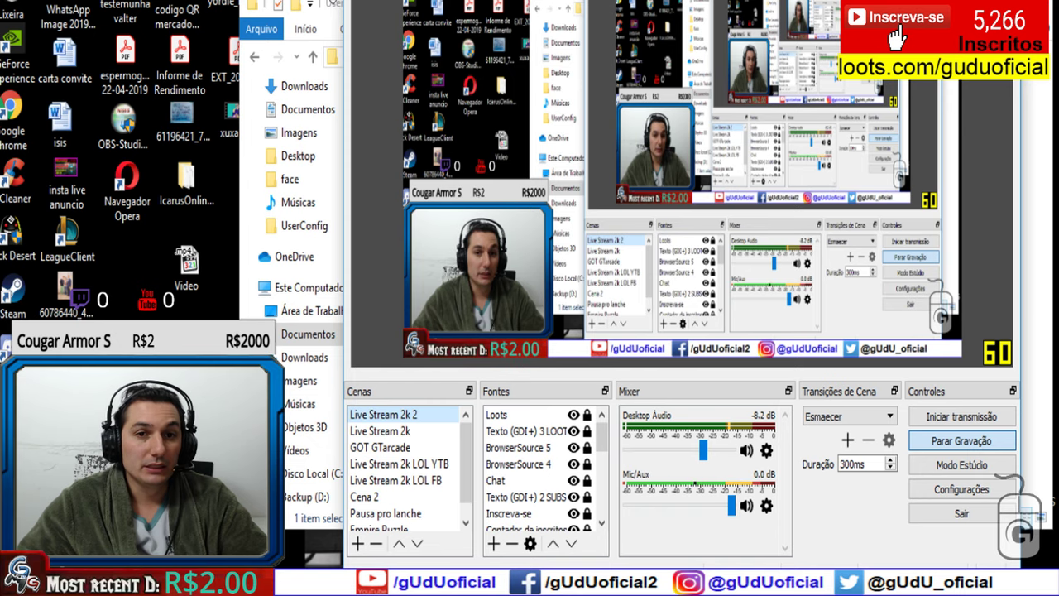
- Return to File Explorer and navigate from Documents through ICARUS and USER into the UserConfig folder
click(330, 3)
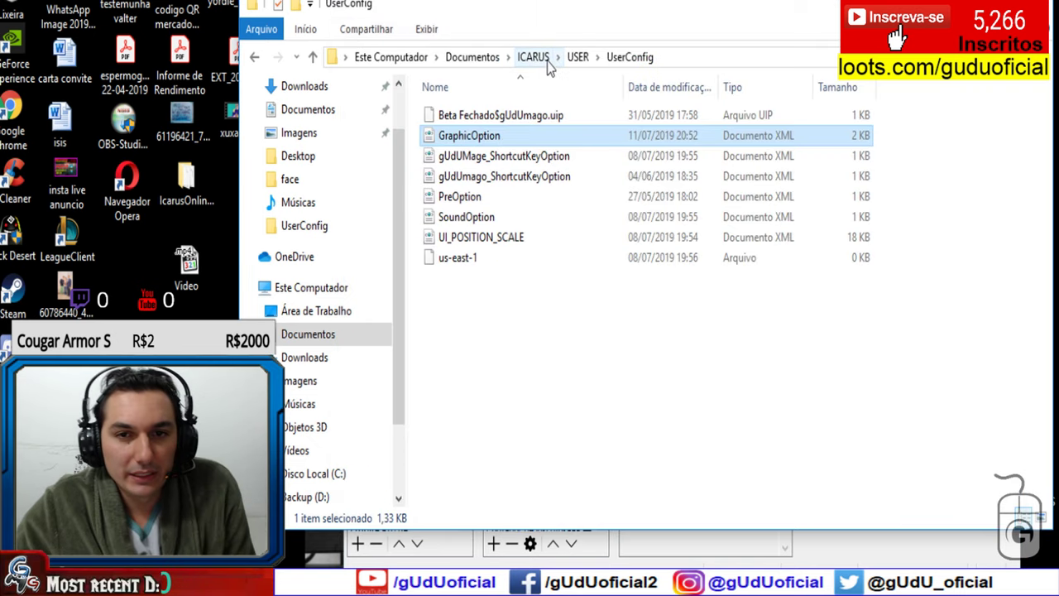
click(335, 335)
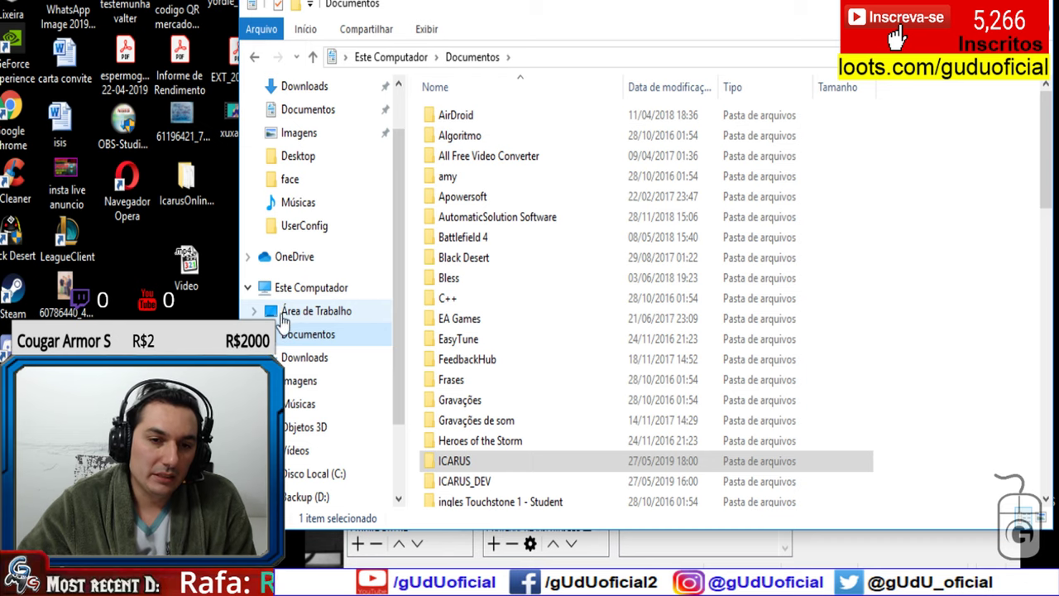
double_click(455, 460)
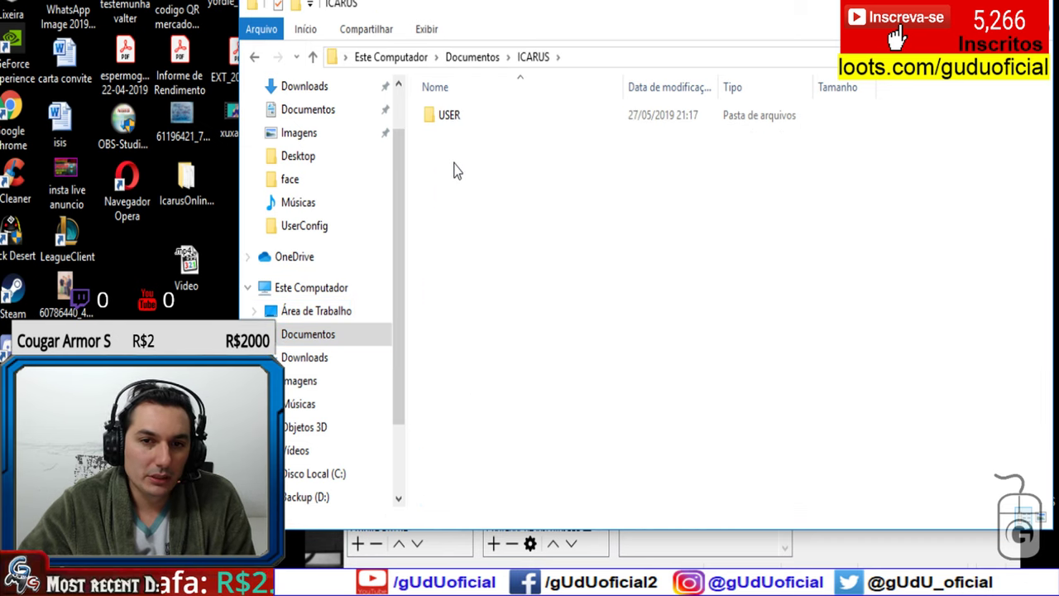
click(453, 128)
double_click(452, 130)
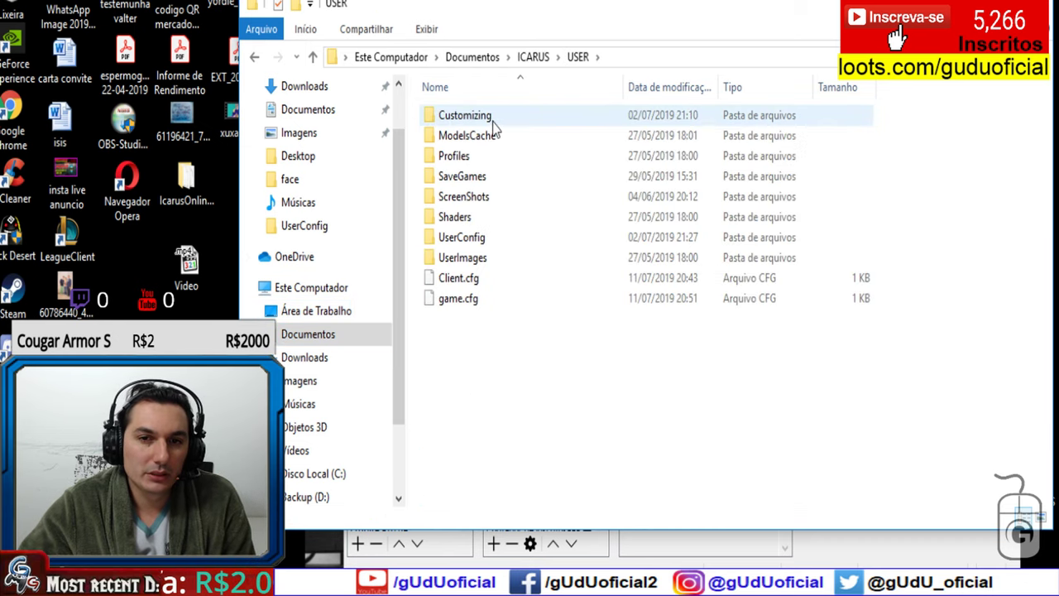
double_click(475, 239)
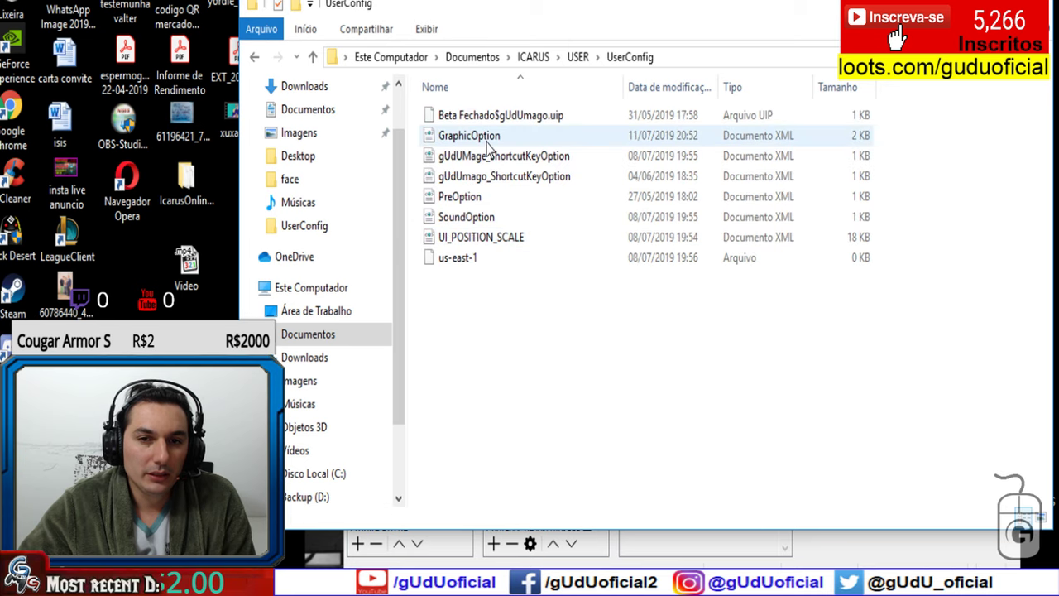
- Open GraphicOption for editing, examine the dx9 and dx11 values, and close the file without changes
right_click(481, 139)
click(531, 173)
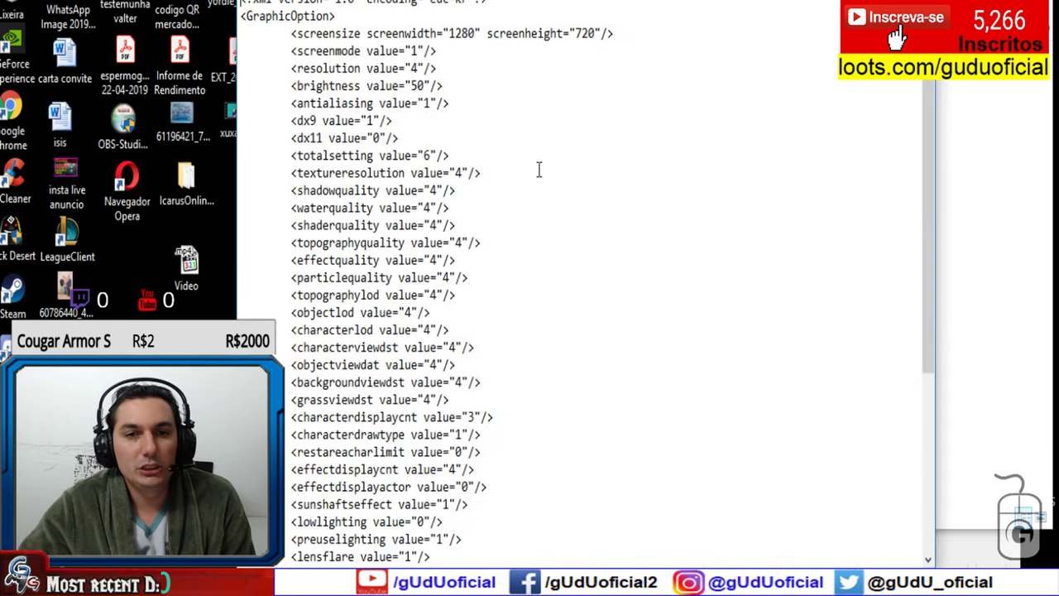
double_click(369, 122)
double_click(374, 138)
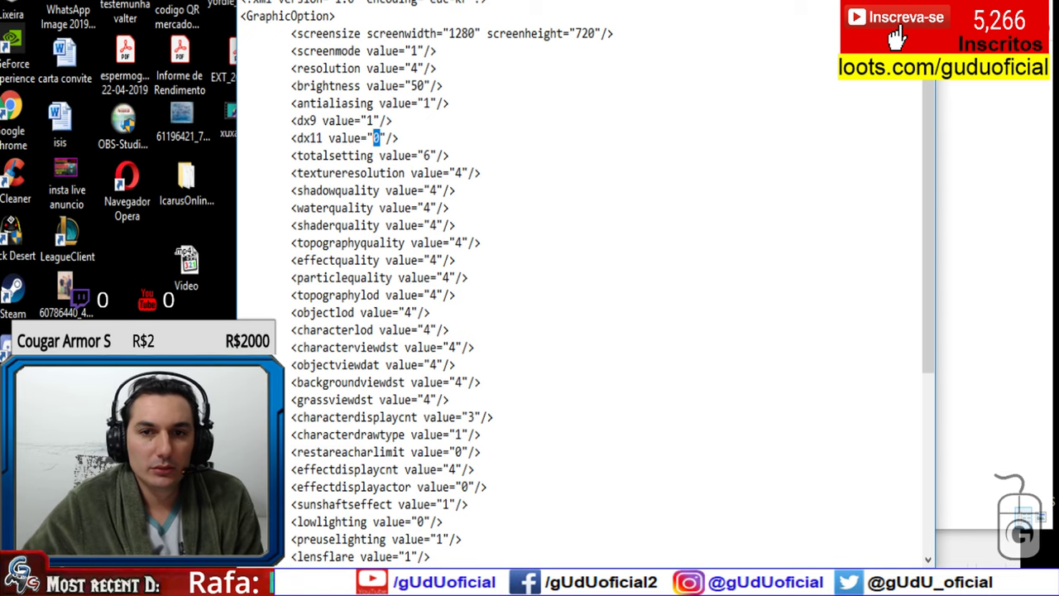
key(alt+F4)
- Make the GraphicOption file read-only (Somente leitura) in its properties
right_click(471, 134)
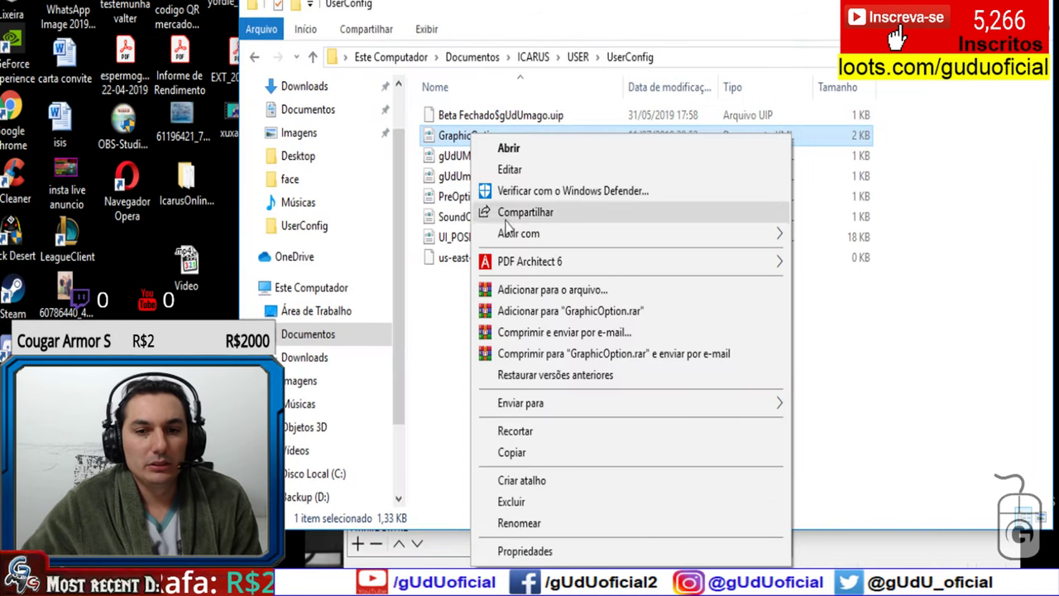
click(530, 550)
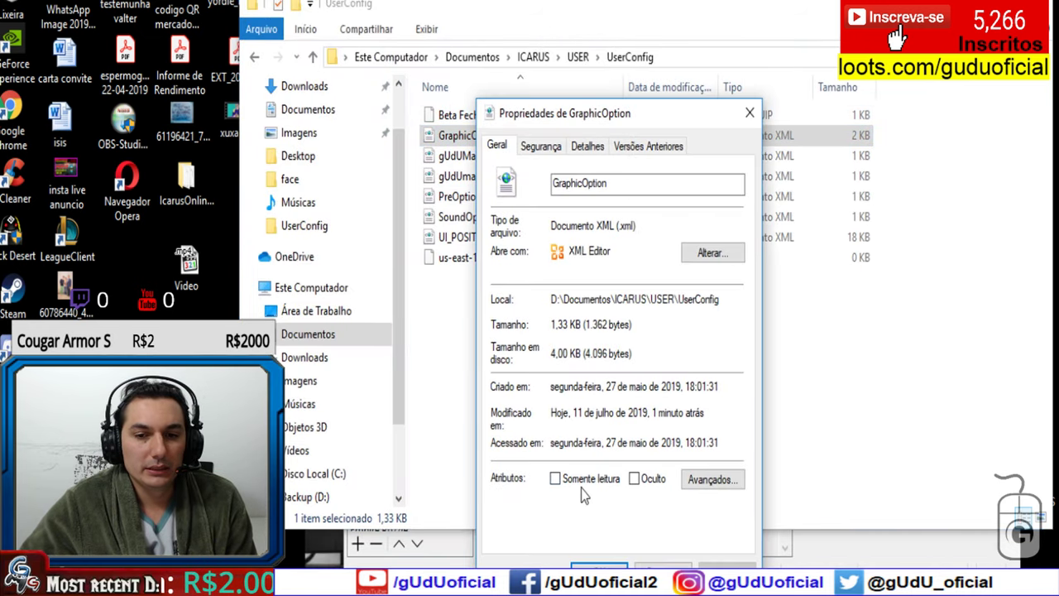
click(555, 478)
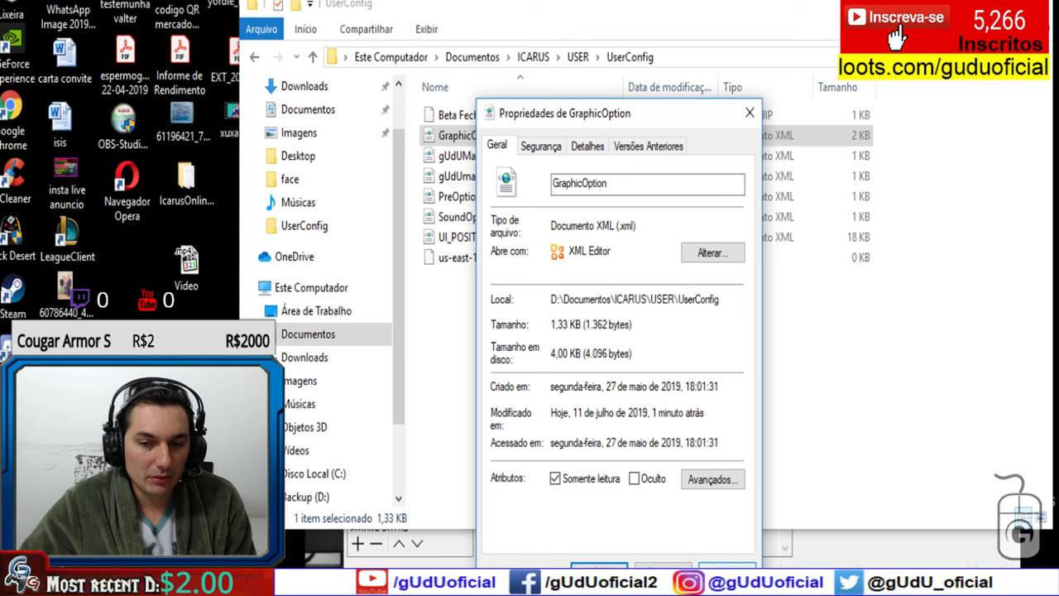
click(599, 567)
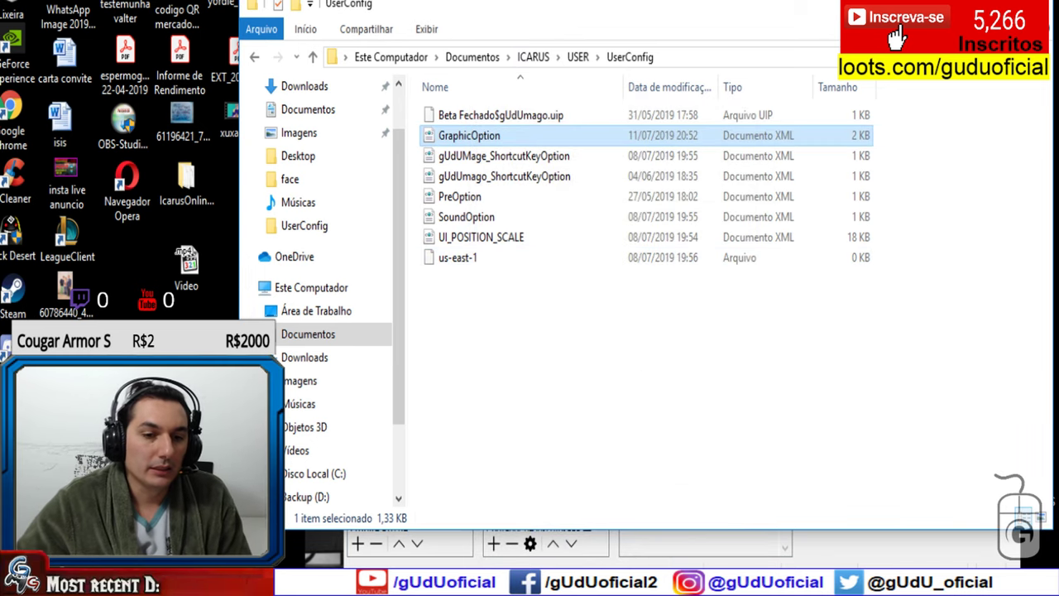
- Open the Windows Control Panel (Painel de Controle) and bring up the list of installed programs for uninstalling
click(318, 583)
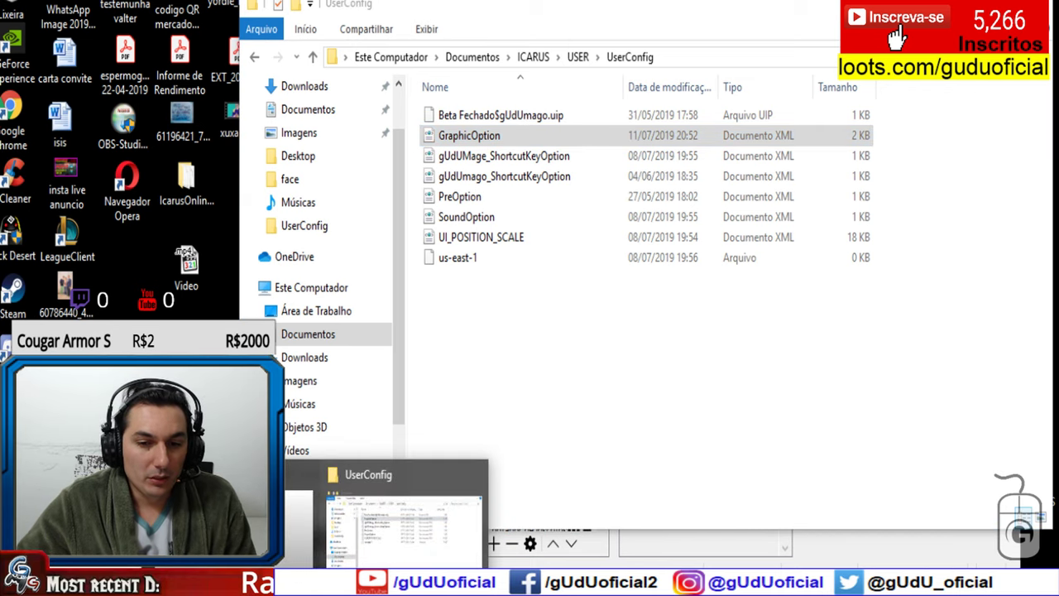
key(super)
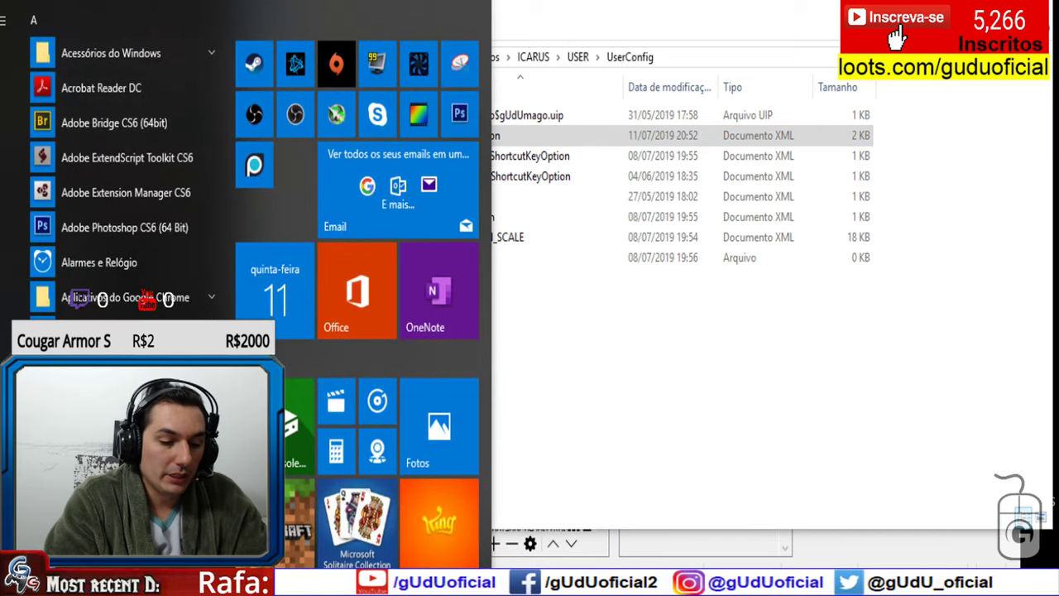
text(ipainel)
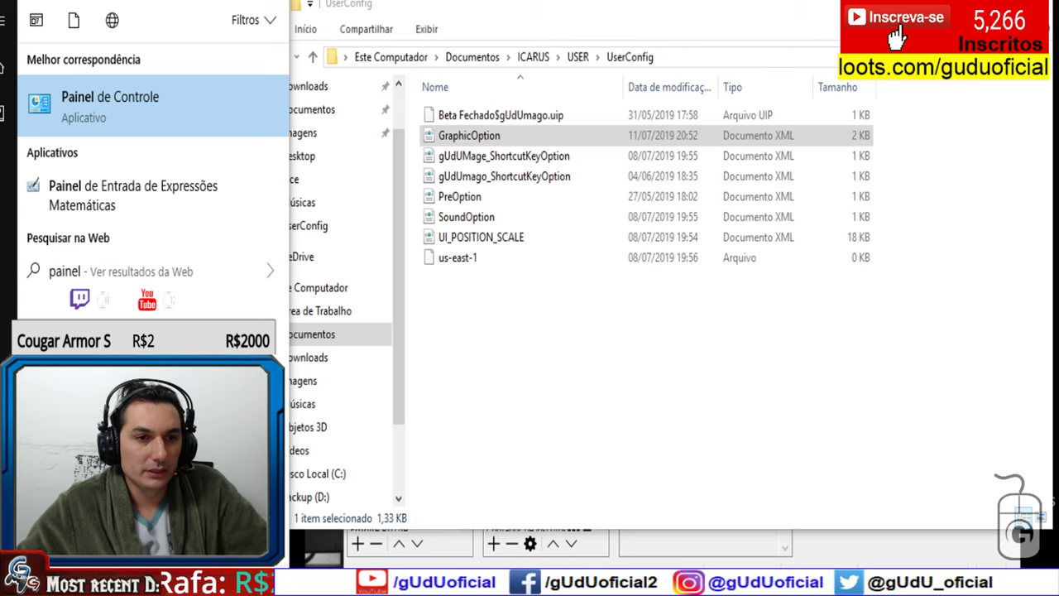
key(Return)
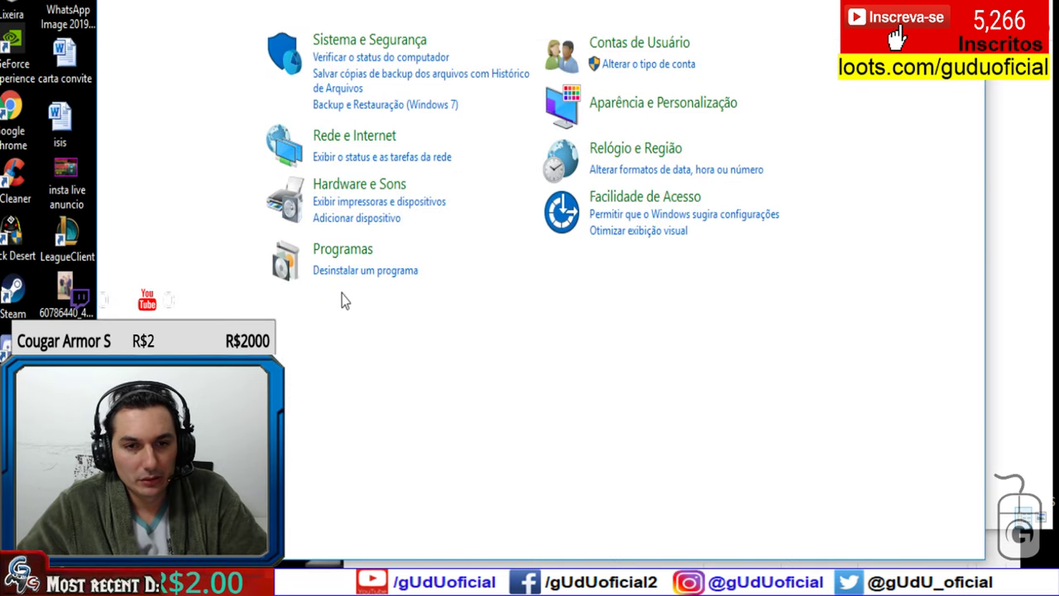
click(348, 250)
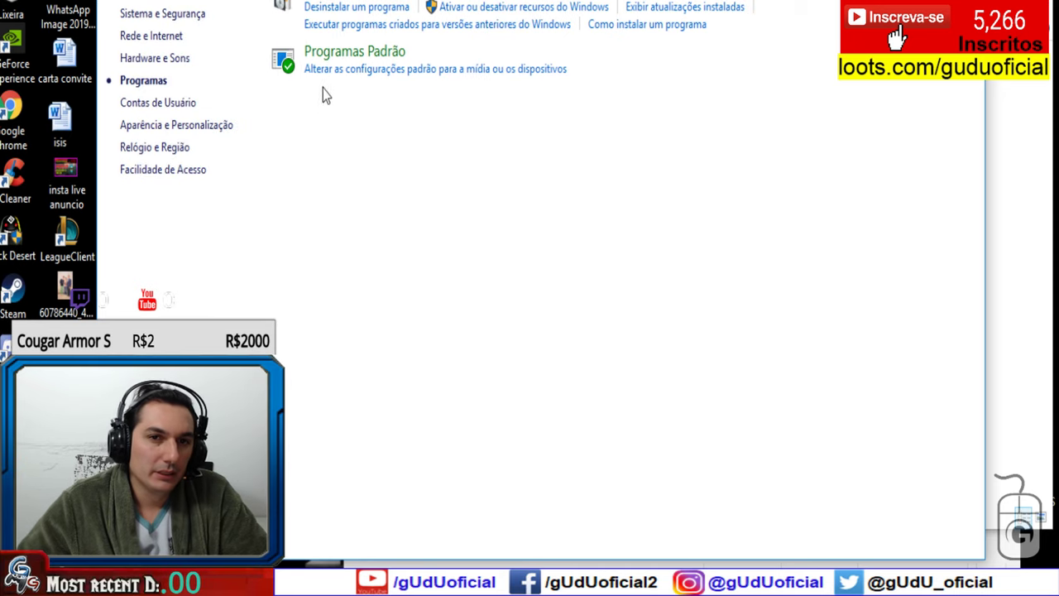
click(356, 7)
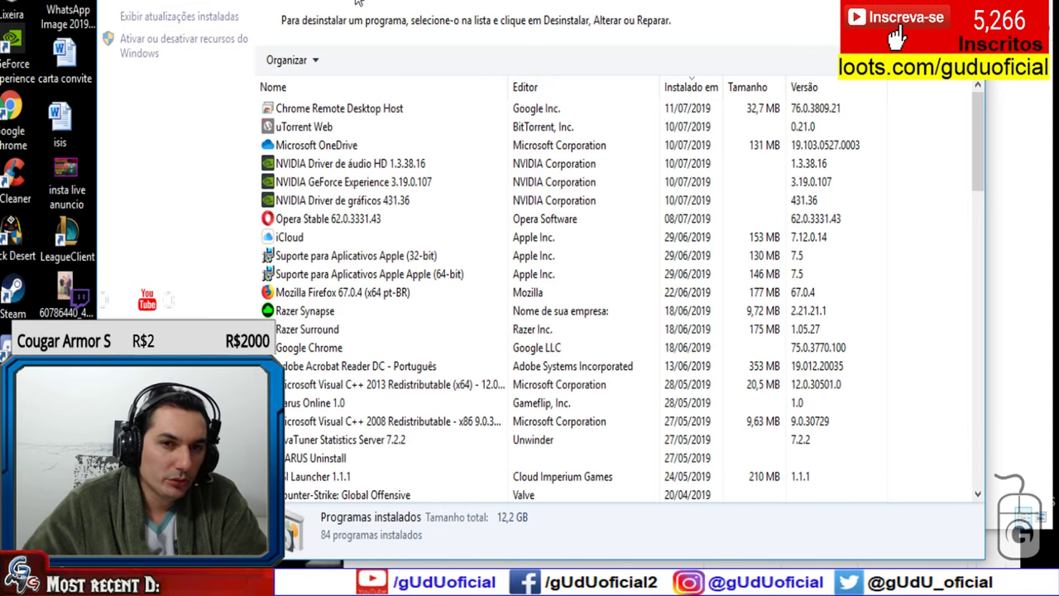
- Check the DirectPlay option under Componentes Herdados in the Windows features, and leave without changing anything
click(166, 45)
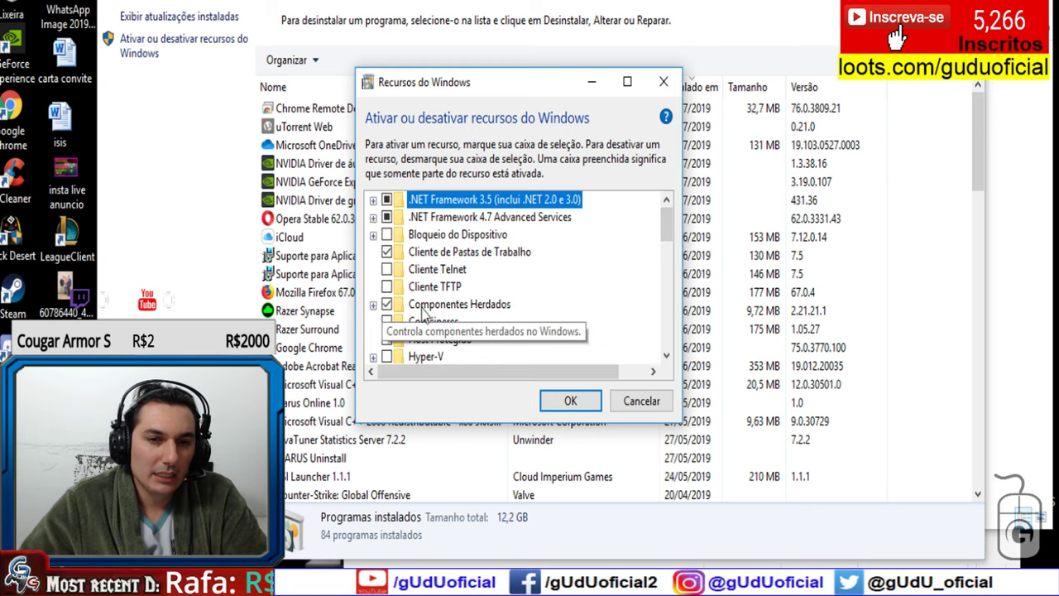
click(374, 304)
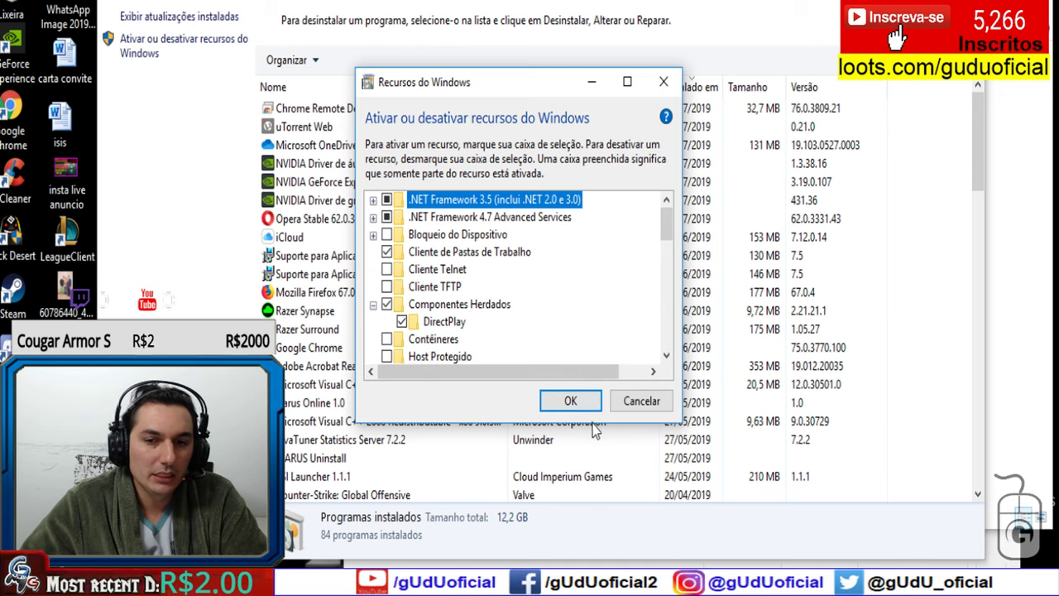
click(650, 404)
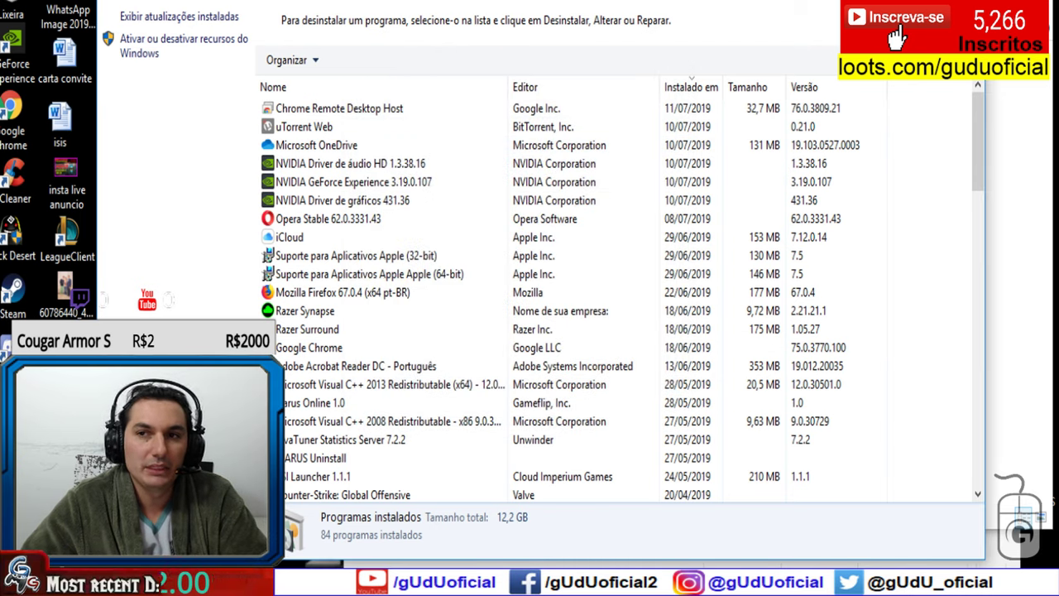
- Close the installed programs window, switch to Icarus Online, start the game in the world Ellora, and dismiss the daily rewards
click(964, 4)
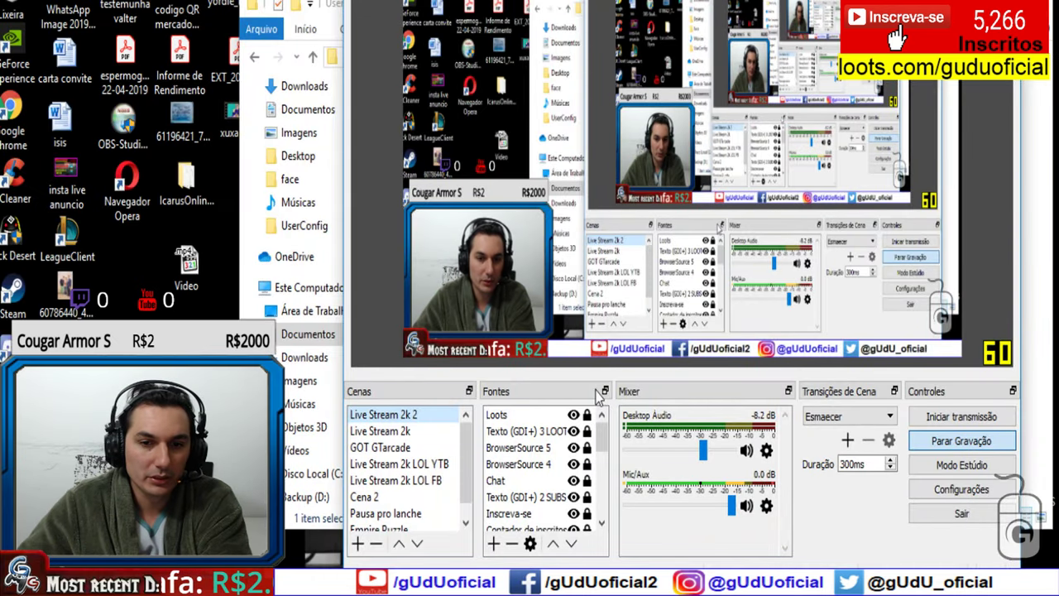
key(alt+Tab)
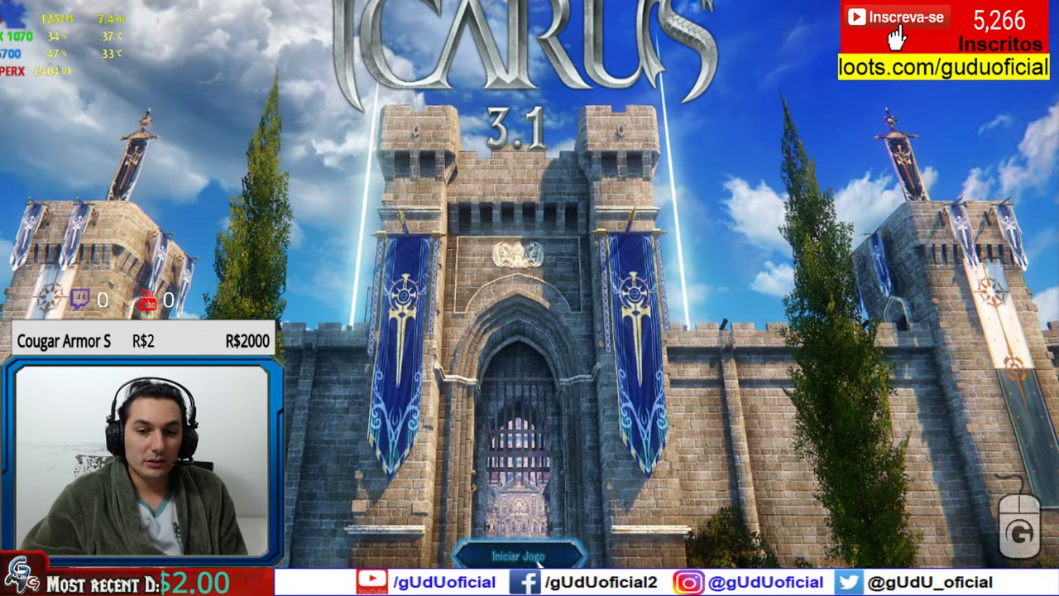
click(538, 561)
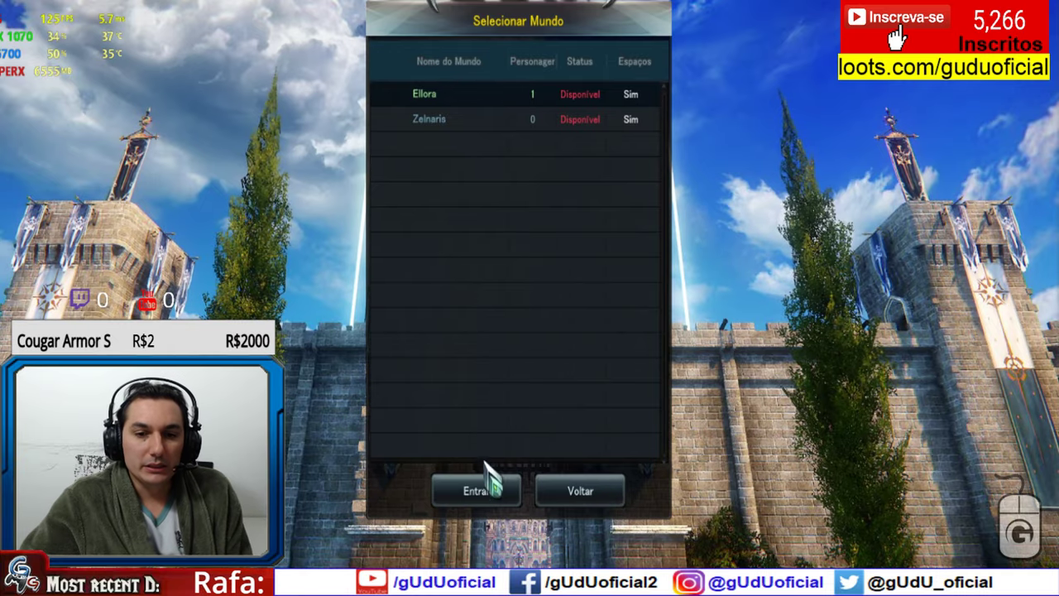
click(488, 493)
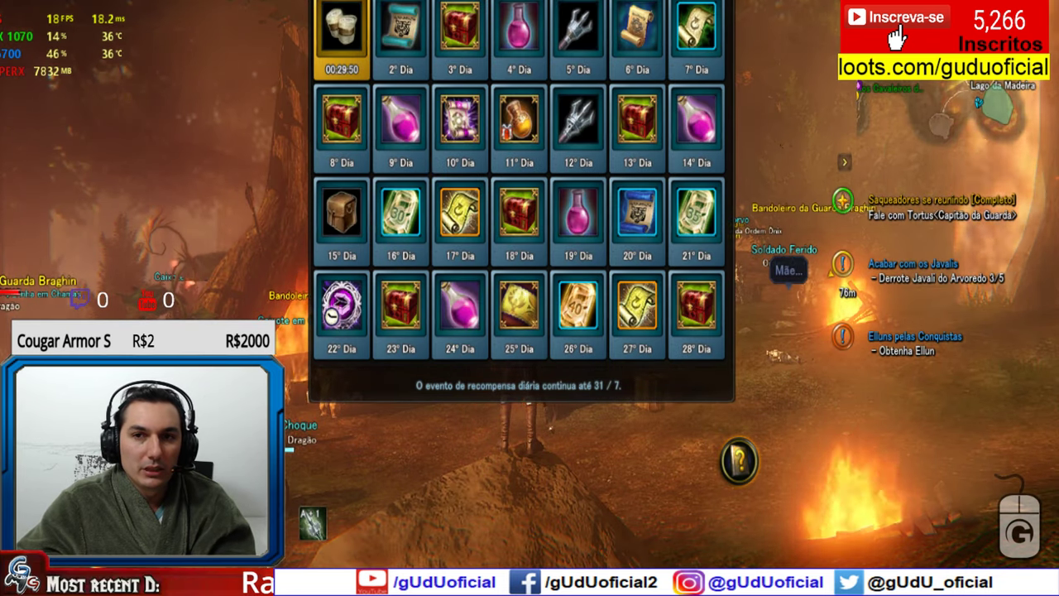
key(Escape)
drag(589, 153, 617, 129)
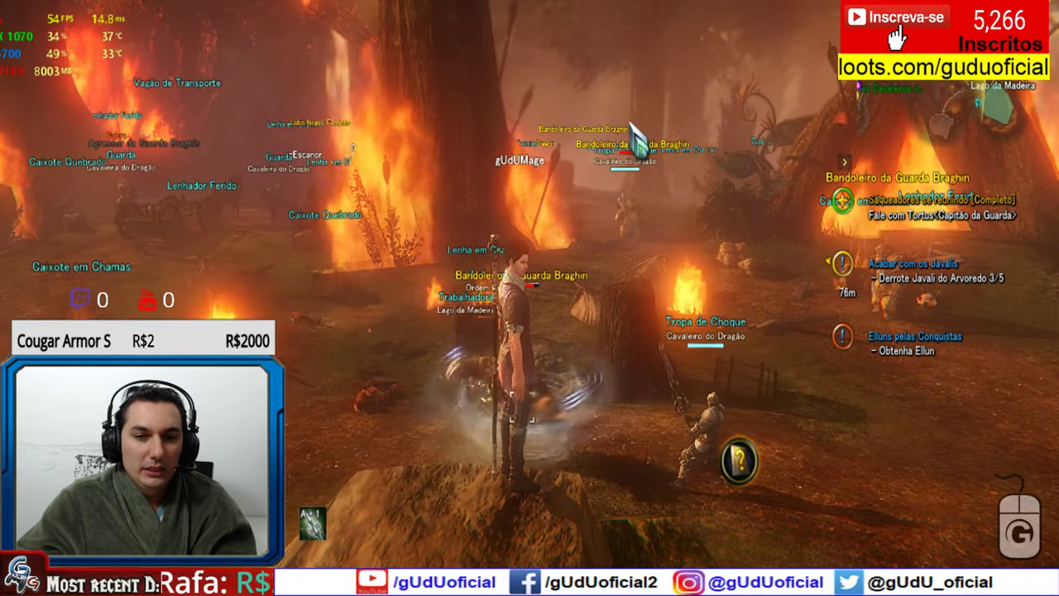
key(s)
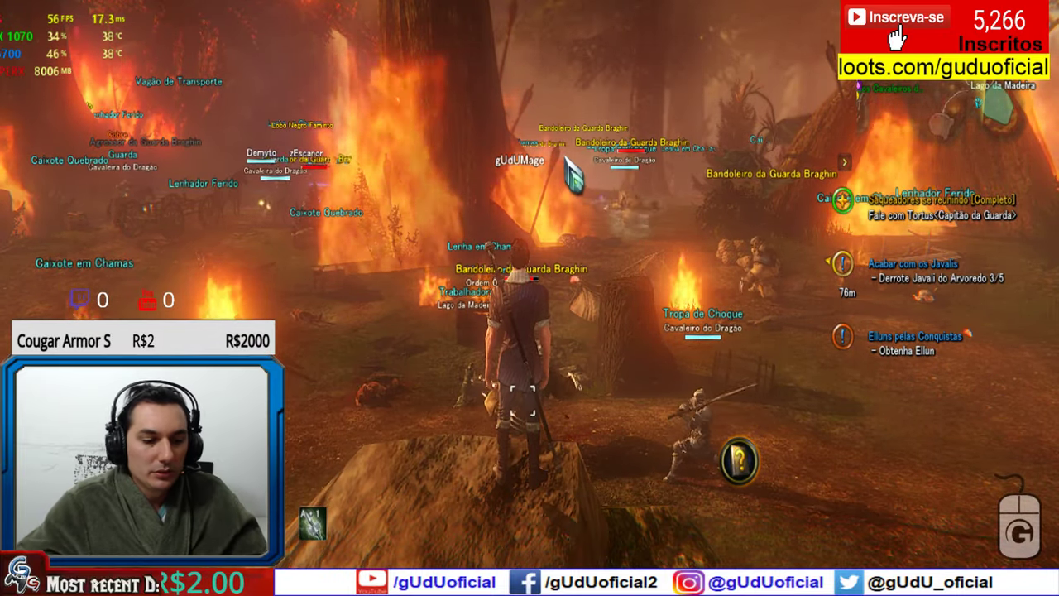
key(1)
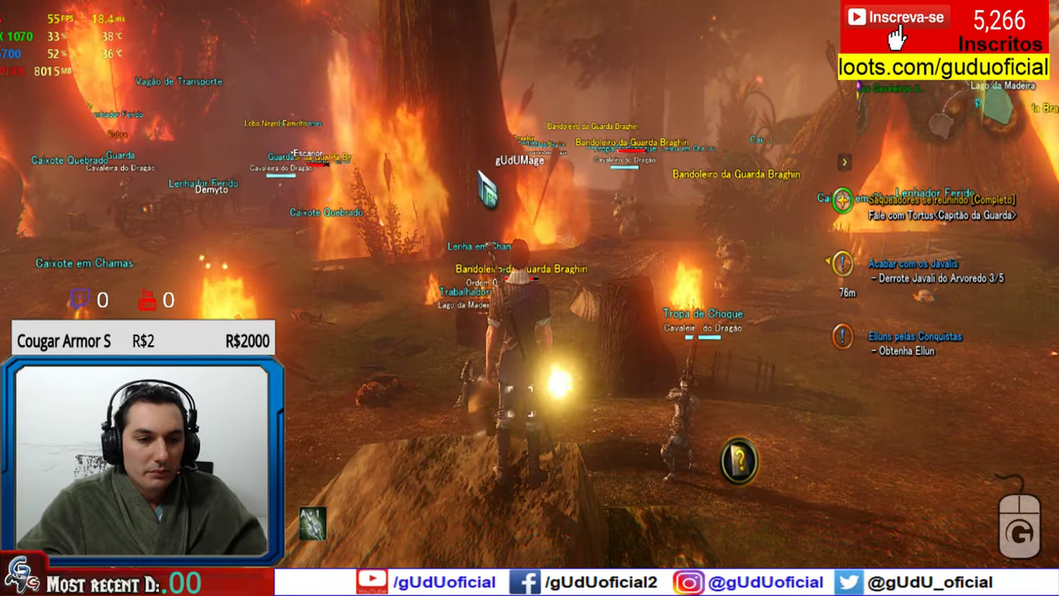
drag(486, 169, 518, 157)
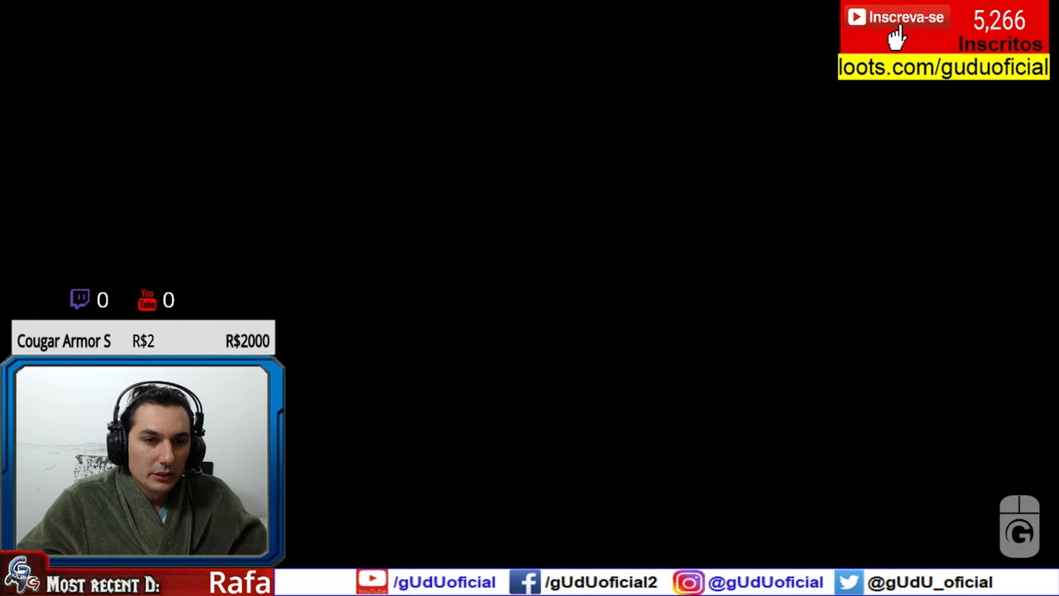
- Leave the game for the Windows desktop and launch Fraps
key(super)
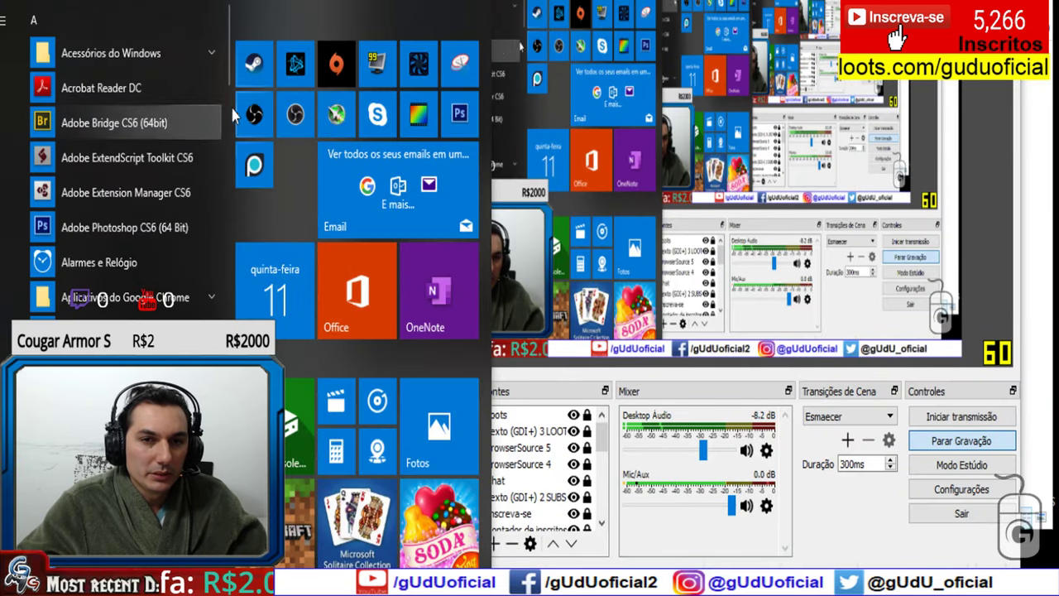
click(376, 70)
click(438, 397)
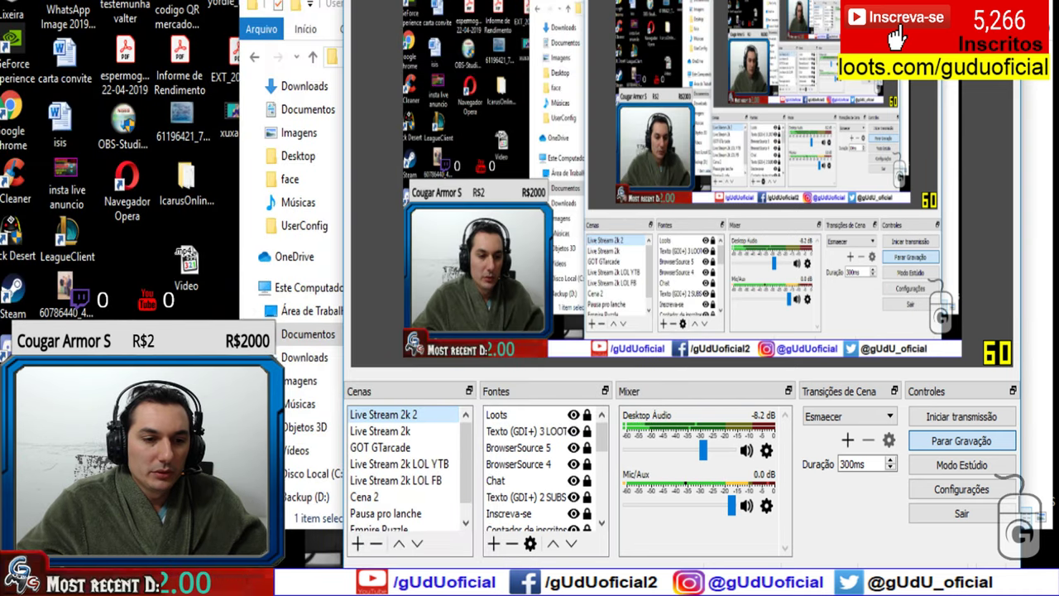
- Launch MSI Afterburner, apply its profile 1 to the graphics card, and close its window
key(super)
click(334, 116)
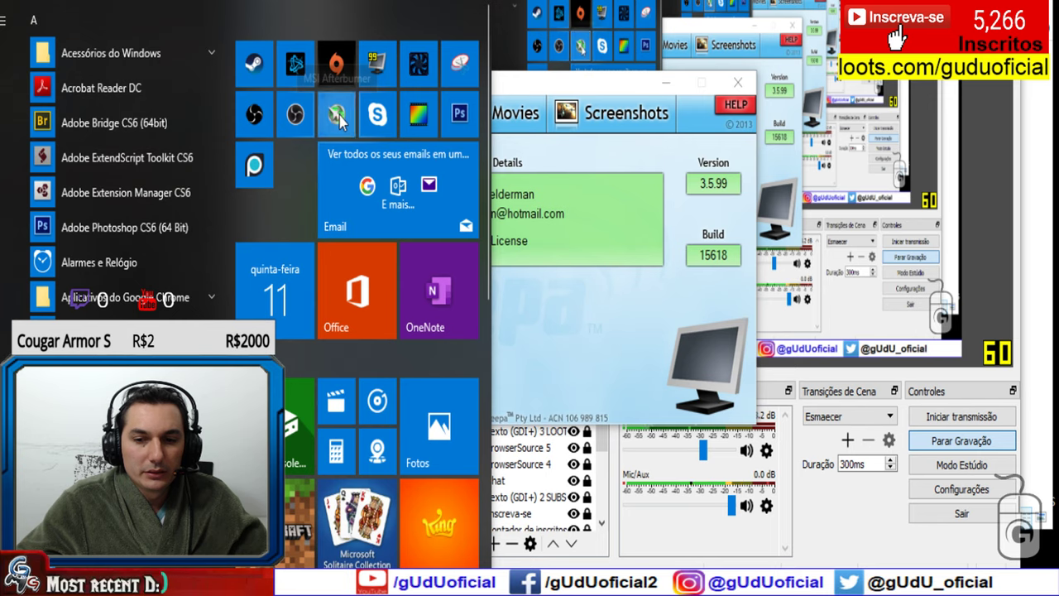
click(490, 395)
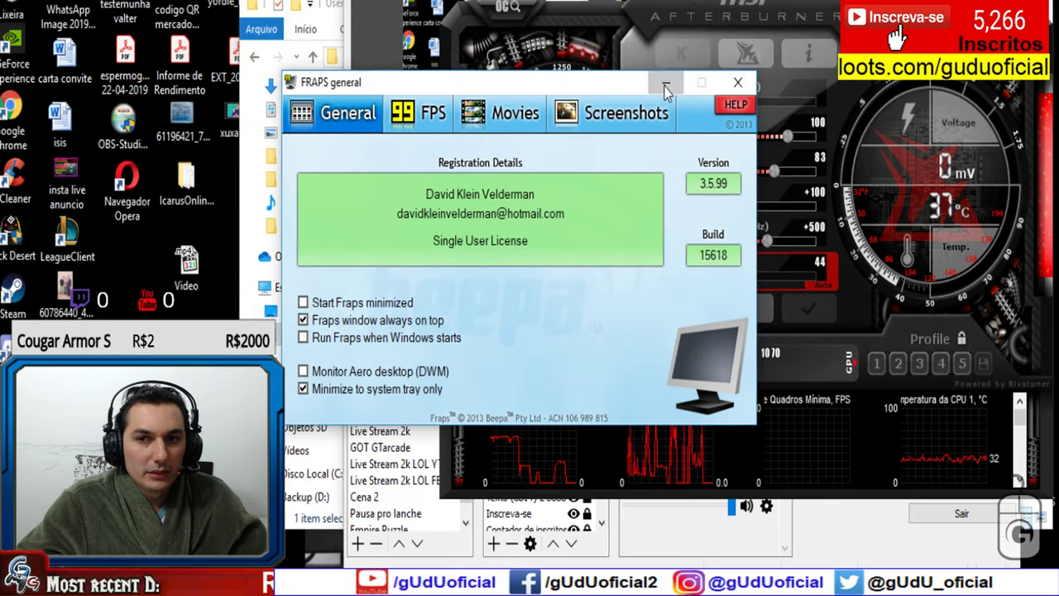
click(876, 363)
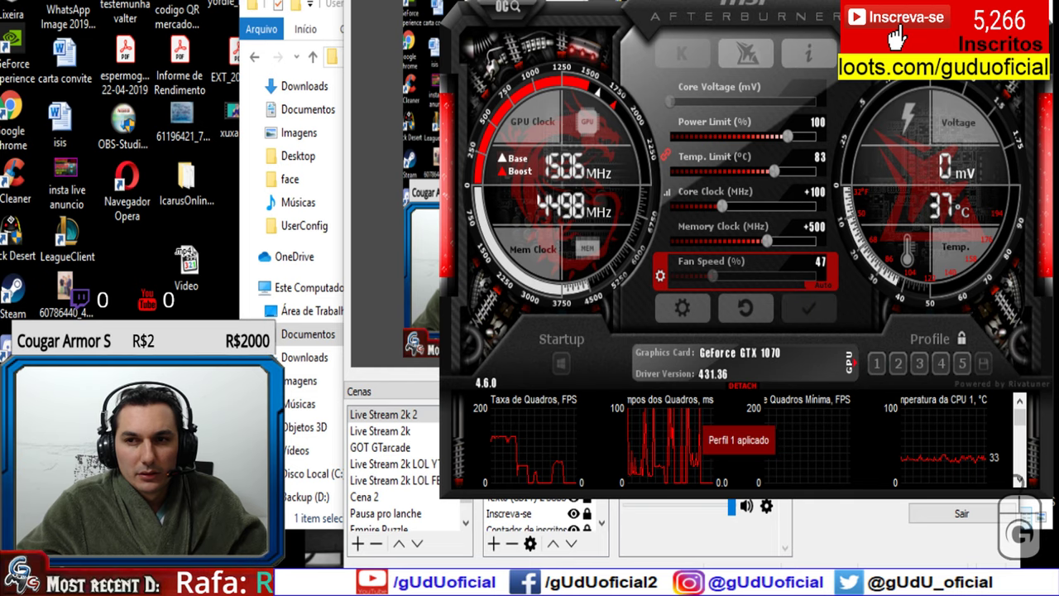
key(alt+F4)
- Launch the pinned program with the multicoloured square icon and switch back to Icarus Online
key(super)
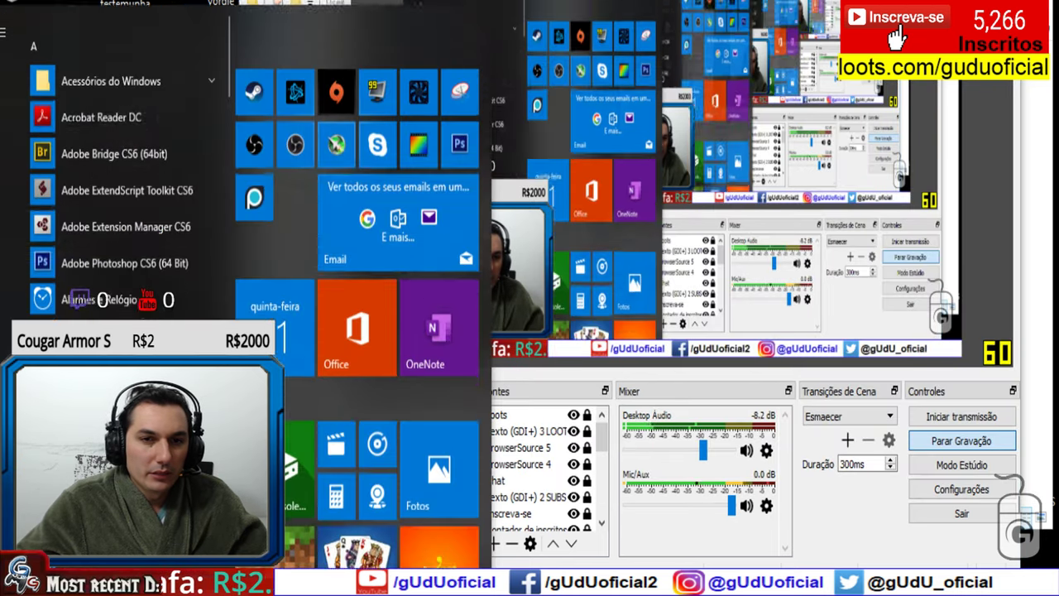
click(421, 129)
click(475, 393)
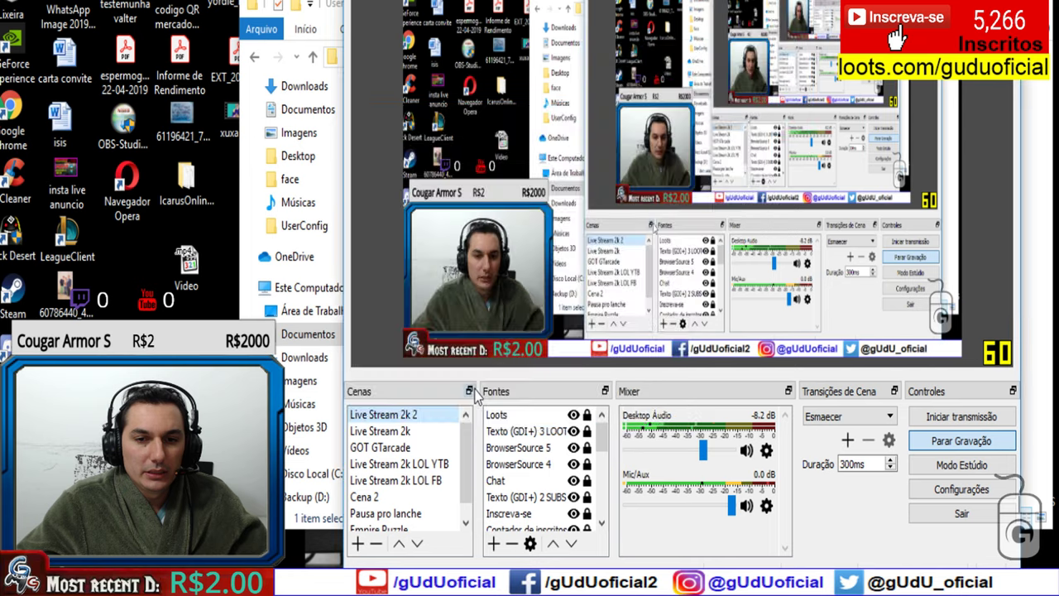
click(828, 582)
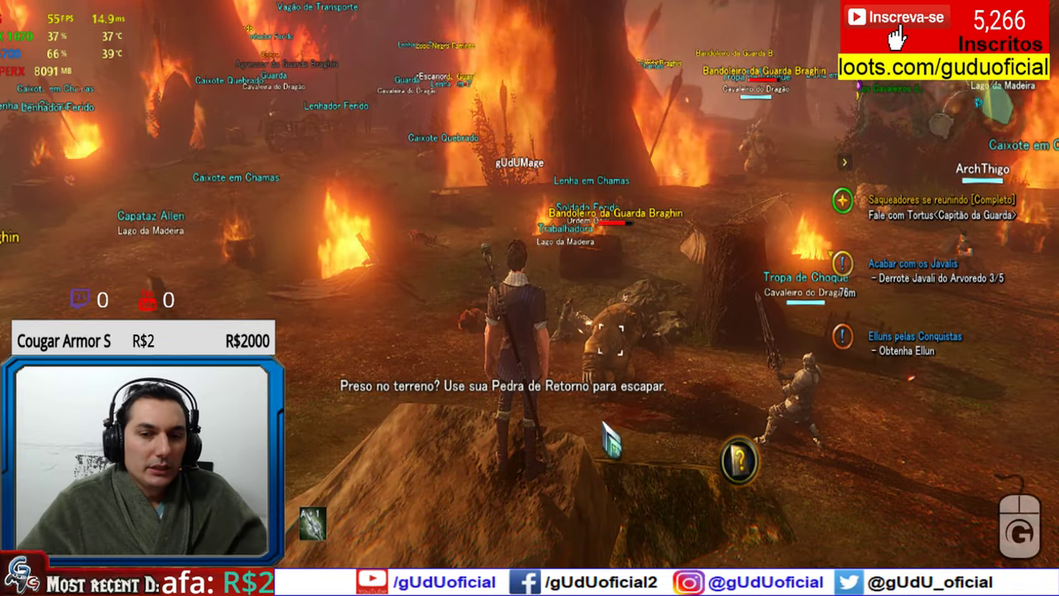
scroll(605, 422, up, 5)
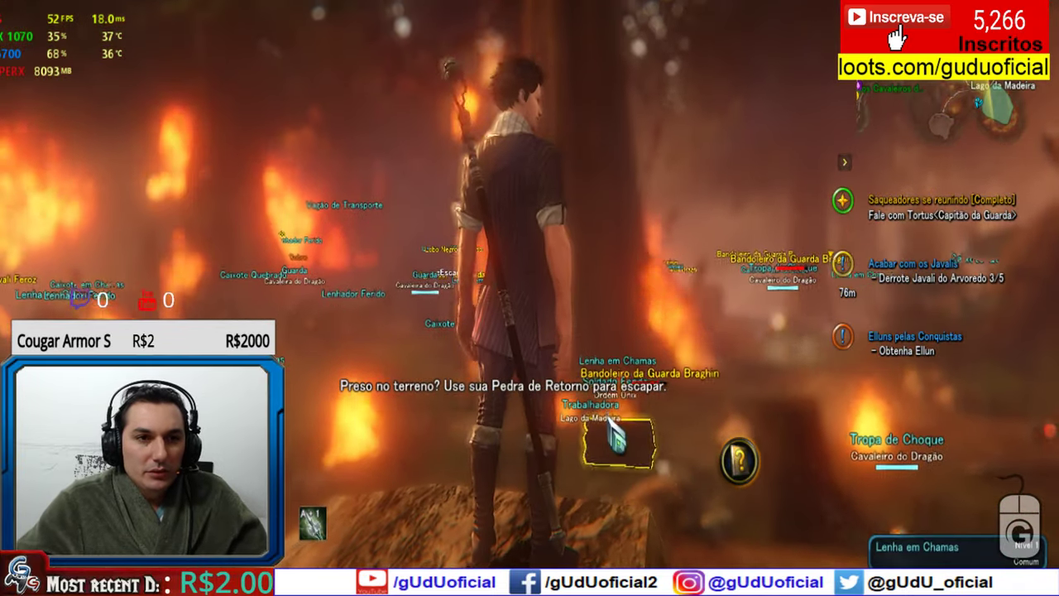
scroll(606, 372, down, 3)
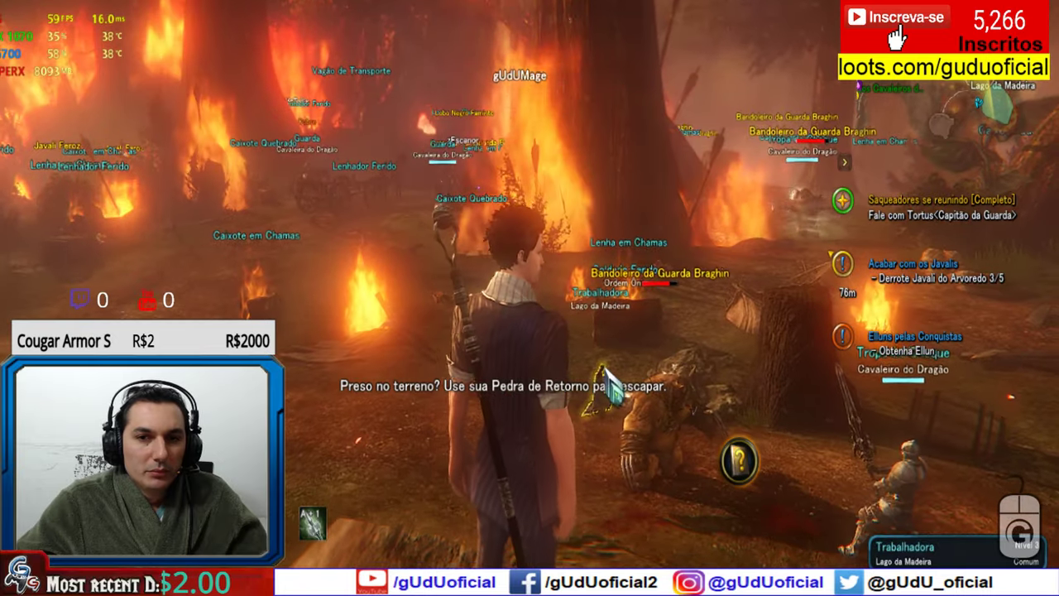
scroll(606, 372, down, 1)
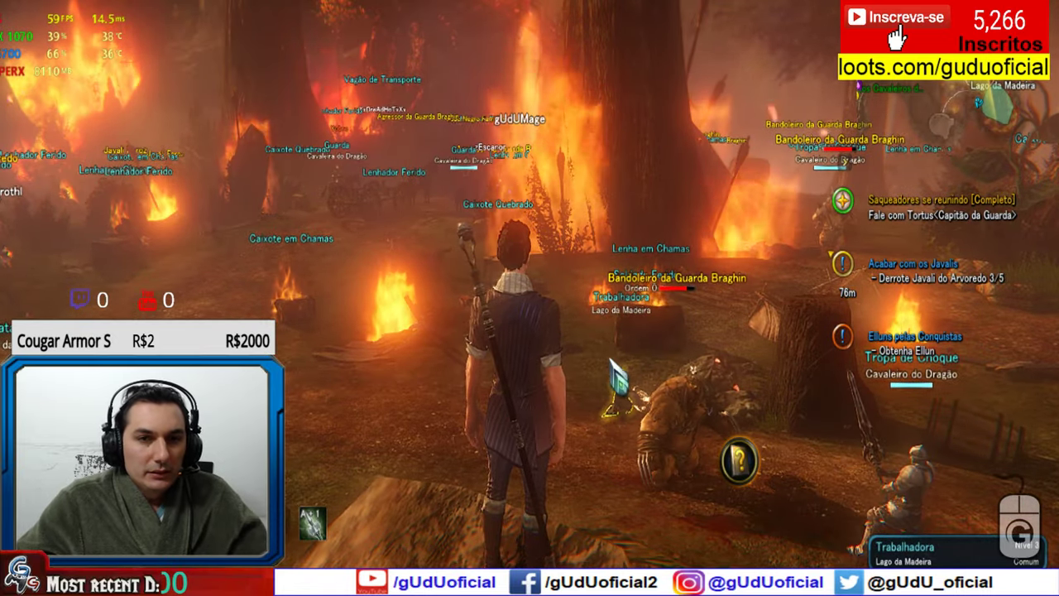
- Bring up the game's graphics settings (Configurações) and examine the available screen modes (Modo de Tela)
key(Escape)
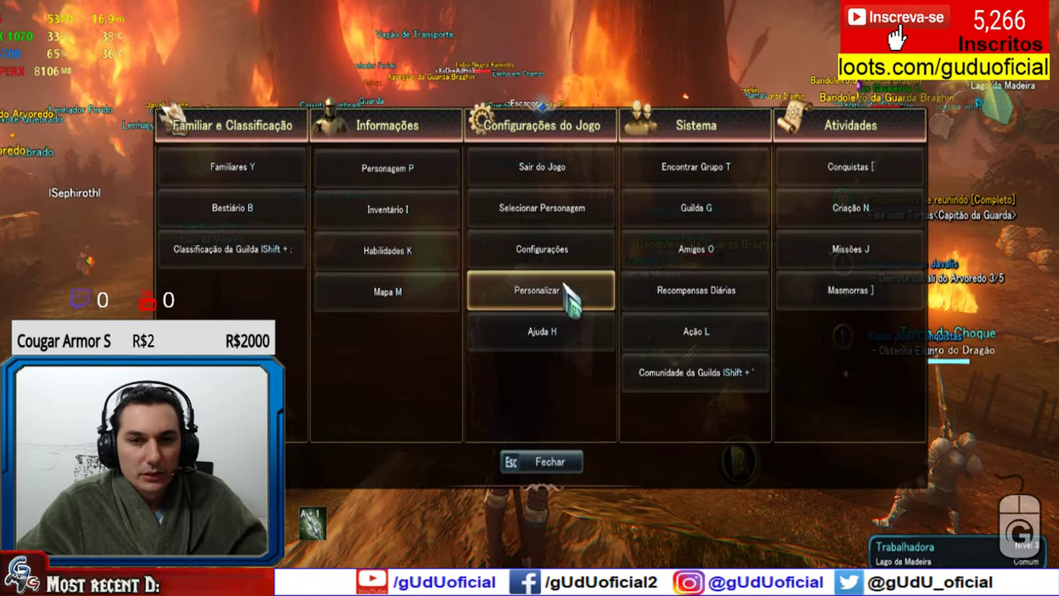
key(Escape)
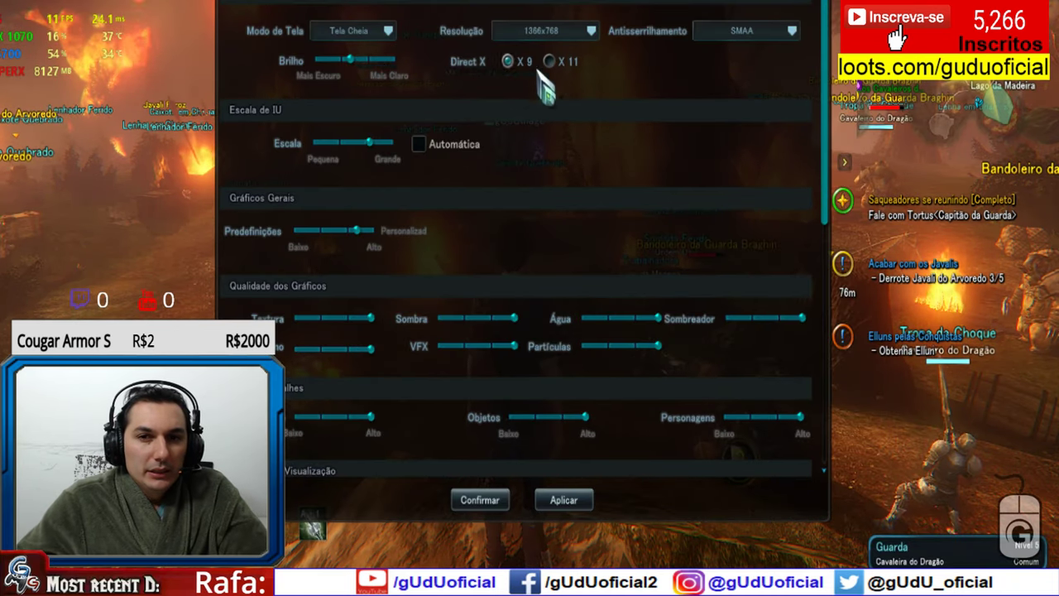
click(387, 32)
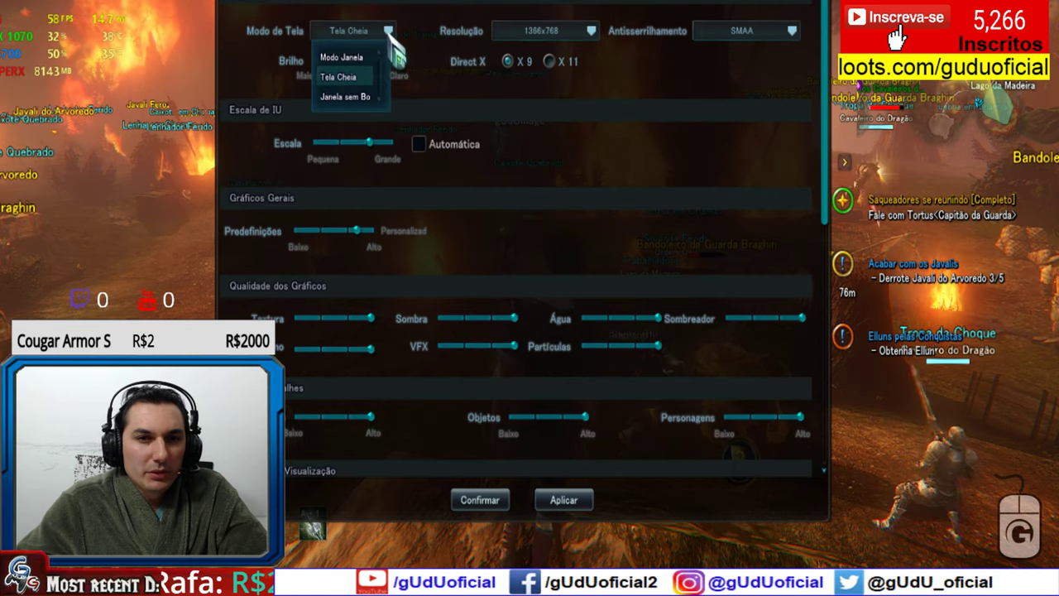
click(647, 107)
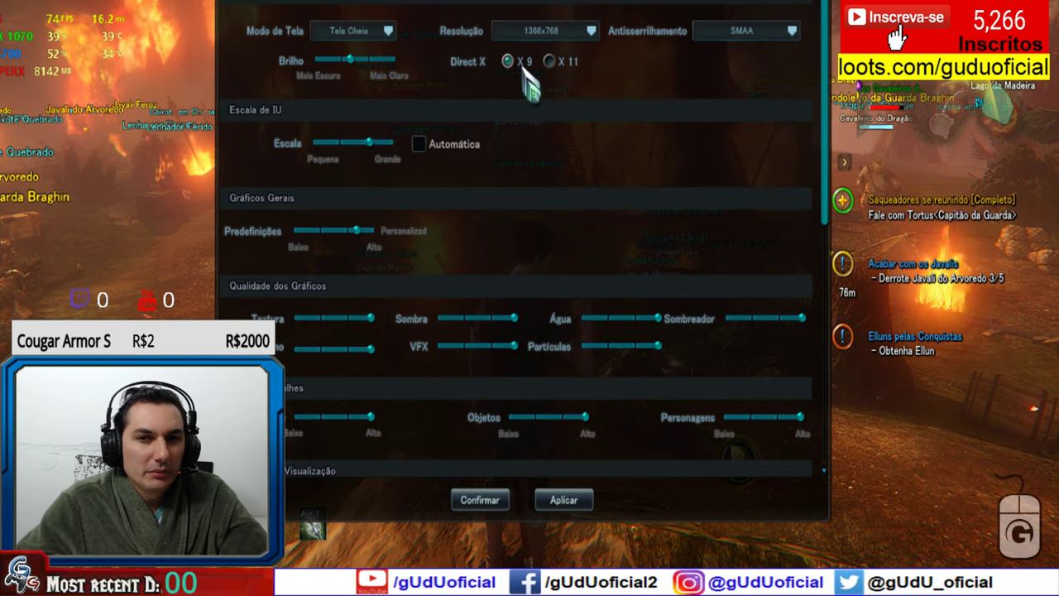
- Select Direct X 11 in the graphics settings and check the choices for resolution (Resolução) and screen mode (Modo de Tela)
click(550, 62)
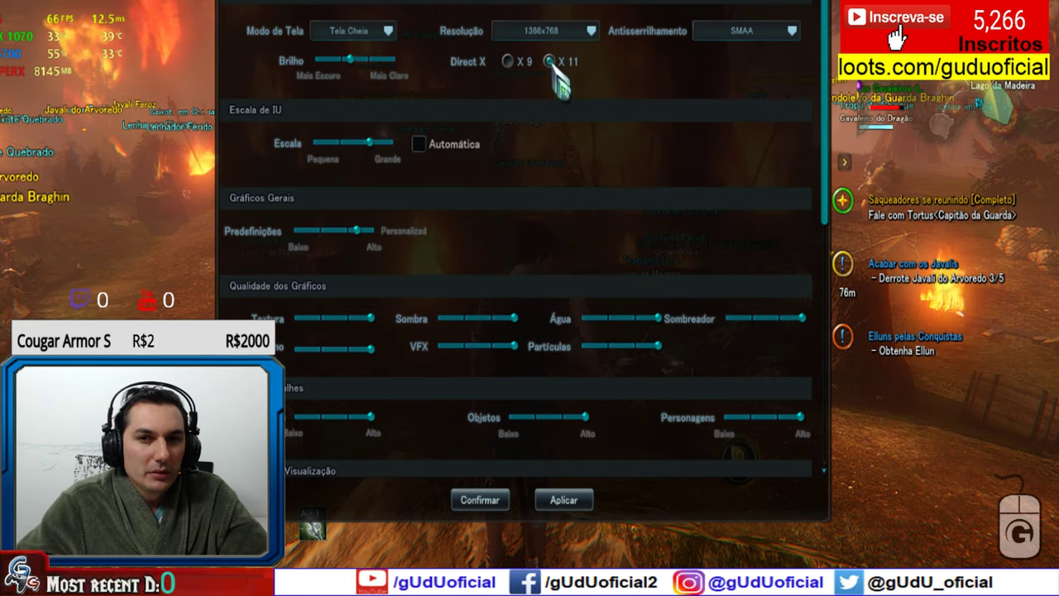
click(588, 31)
click(522, 137)
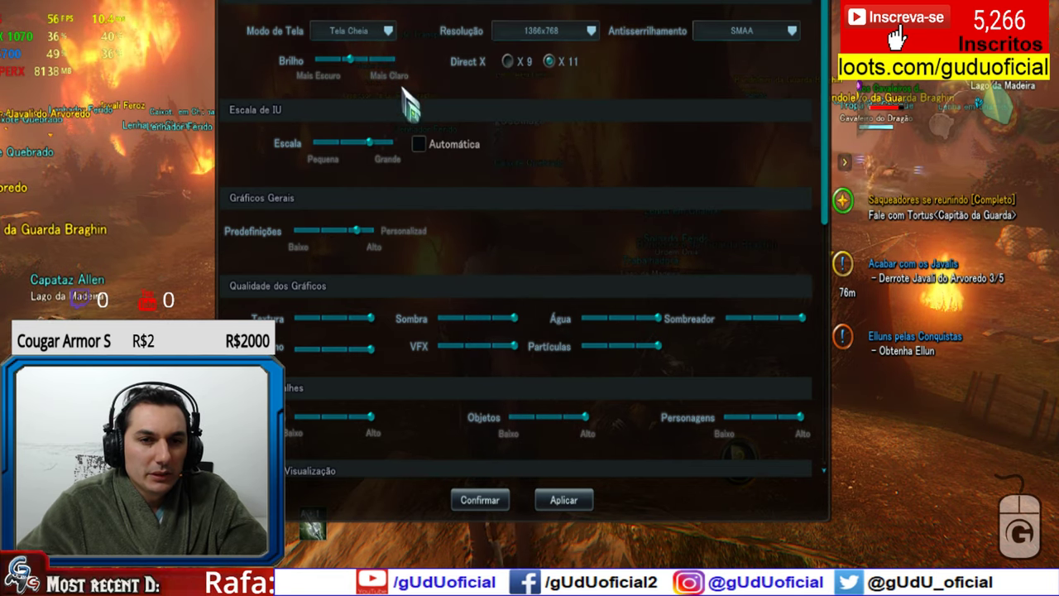
click(388, 30)
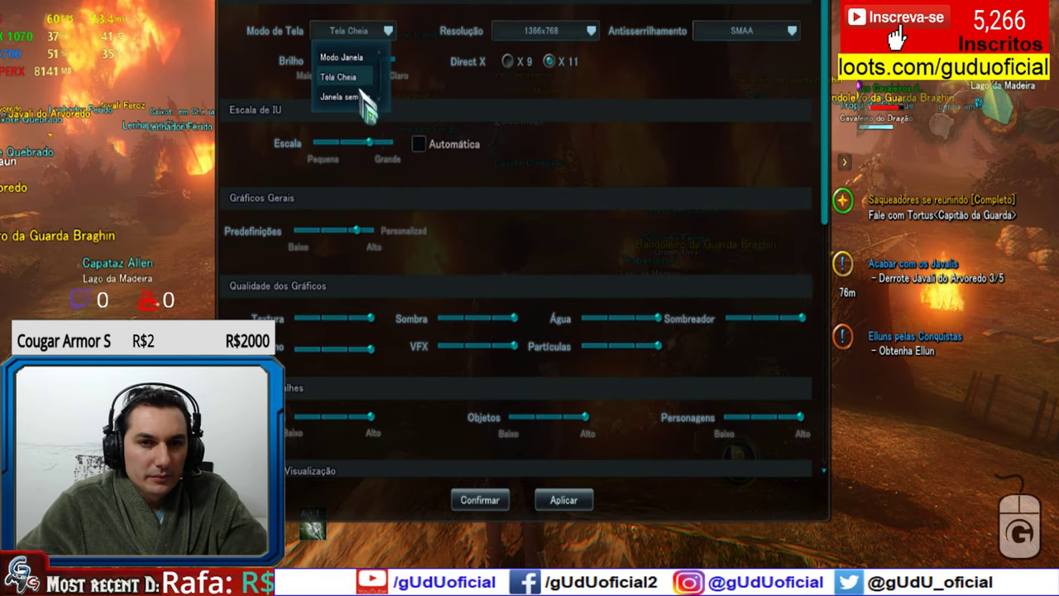
click(658, 126)
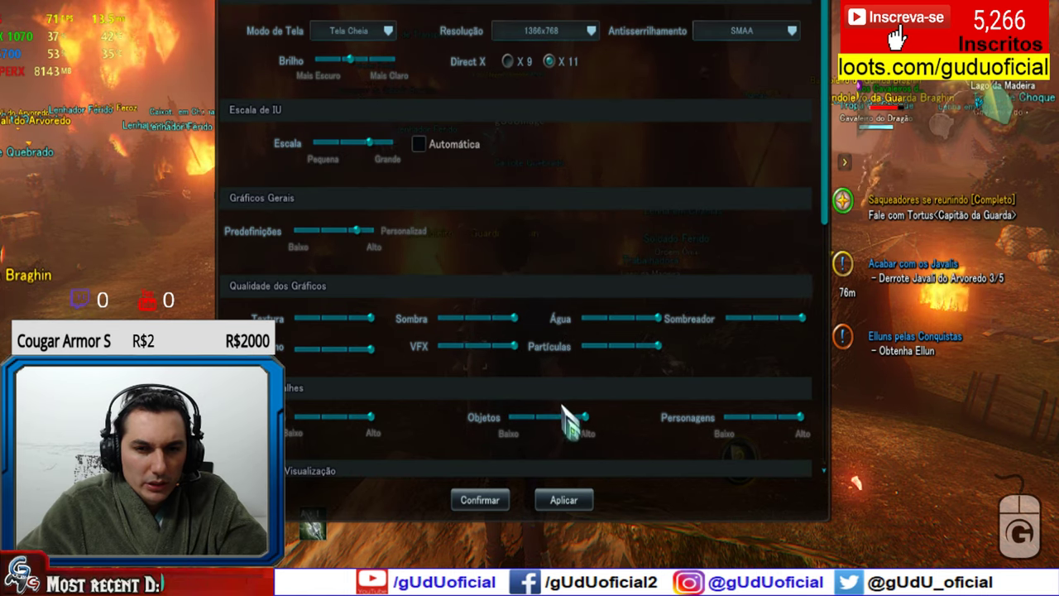
- Review the graphics settings for quality, detail level, view distance, display restrictions, lighting and advanced effects, including the available FPS limits
scroll(641, 439, down, 3)
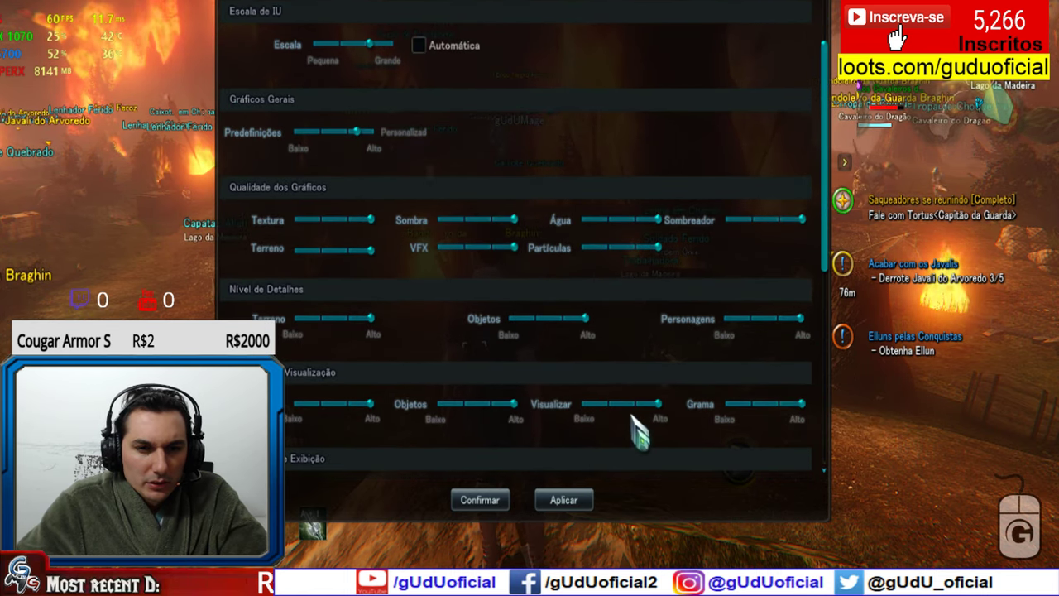
scroll(638, 438, down, 3)
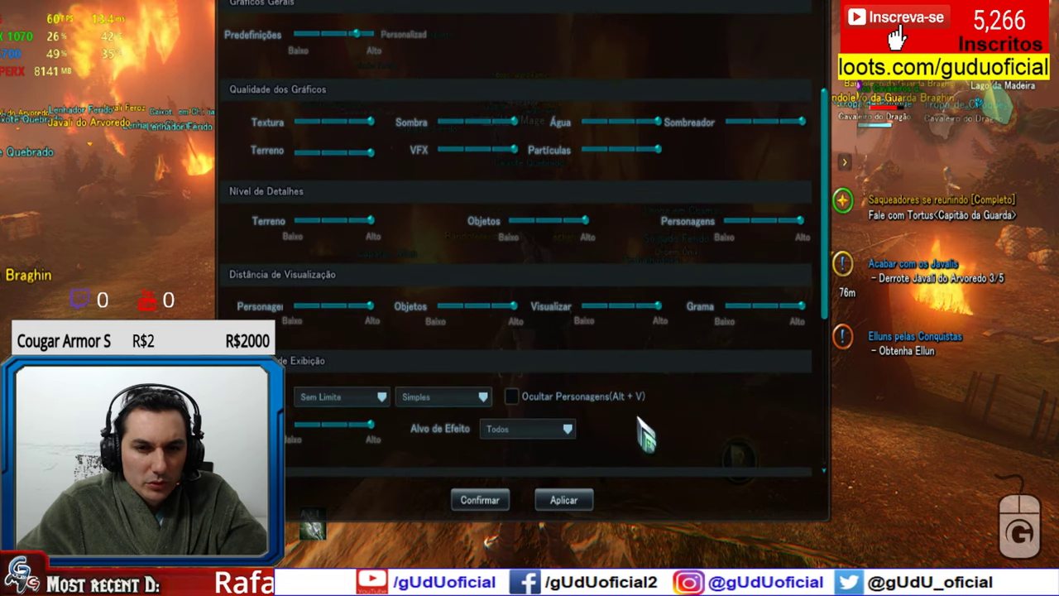
scroll(700, 430, down, 3)
scroll(701, 426, down, 5)
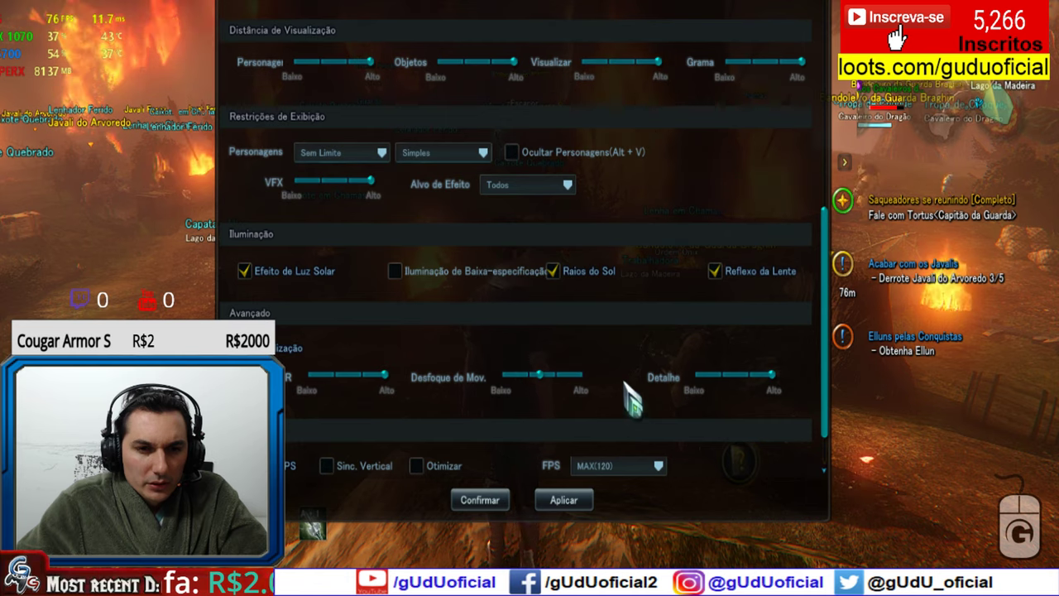
scroll(627, 403, down, 2)
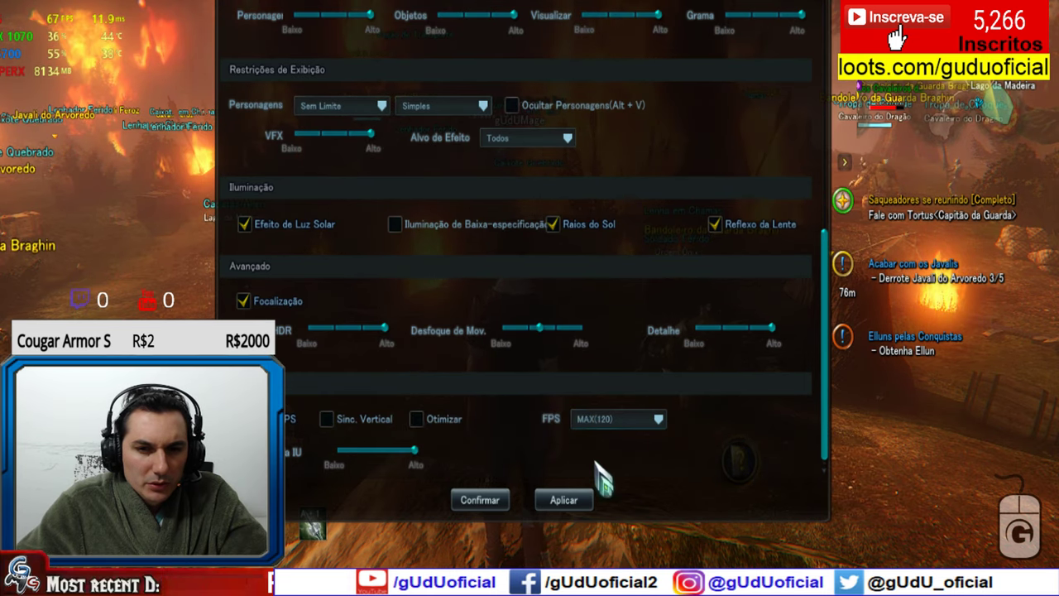
click(658, 420)
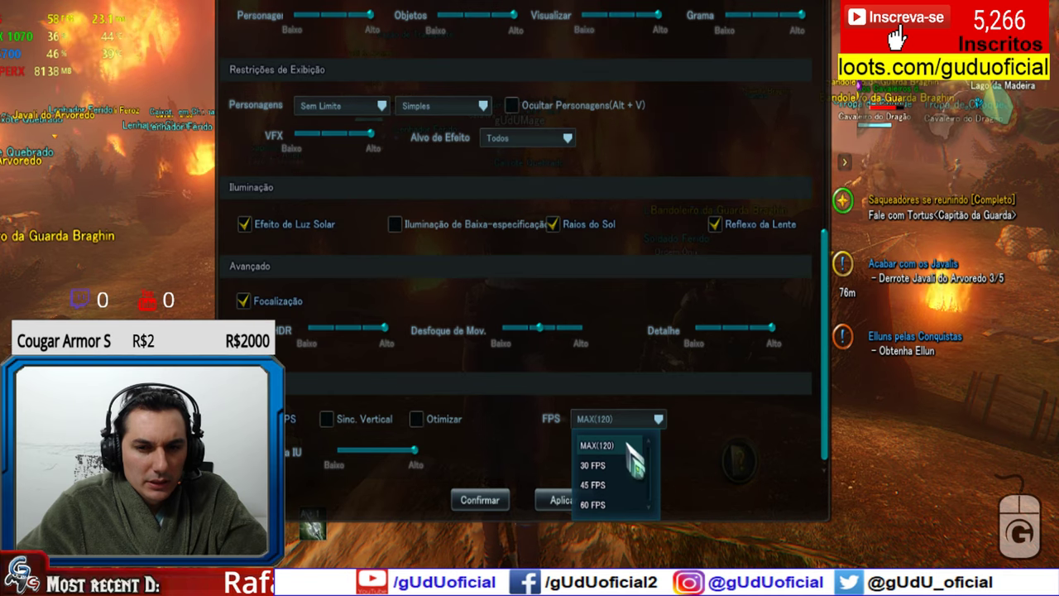
click(728, 425)
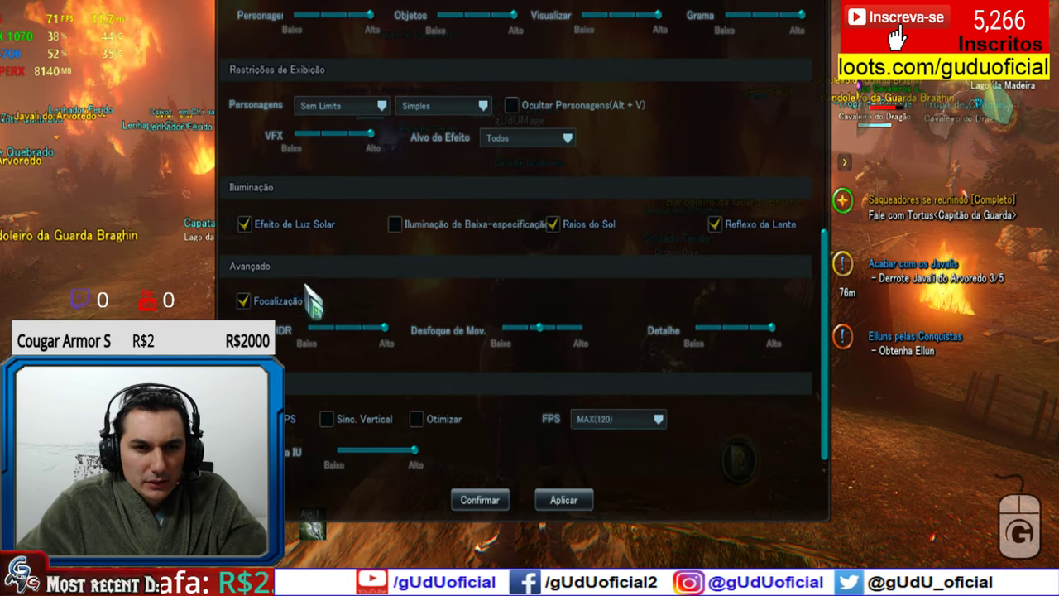
scroll(704, 376, up, 6)
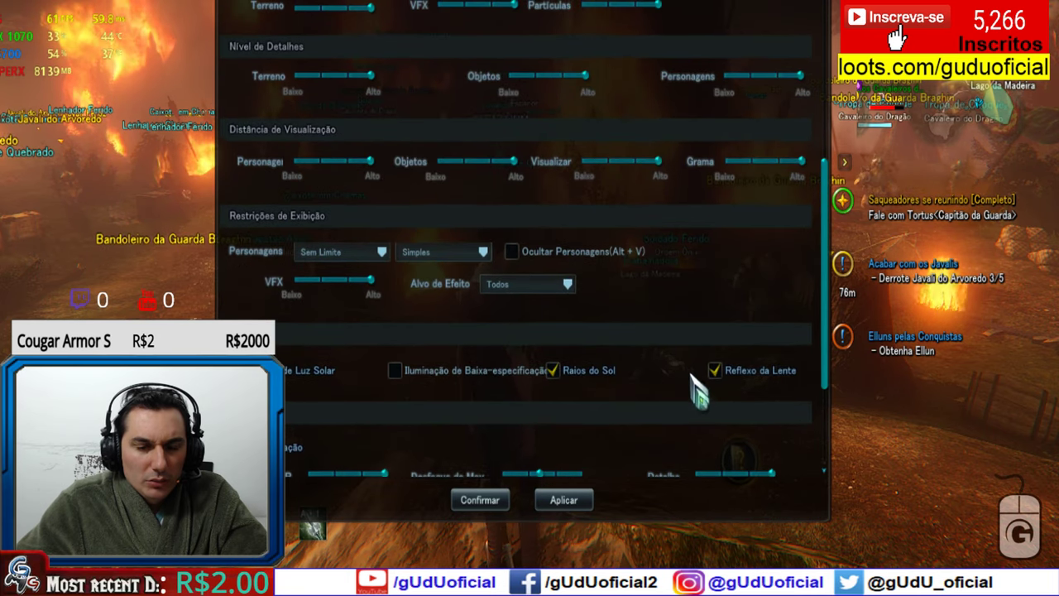
scroll(702, 382, up, 2)
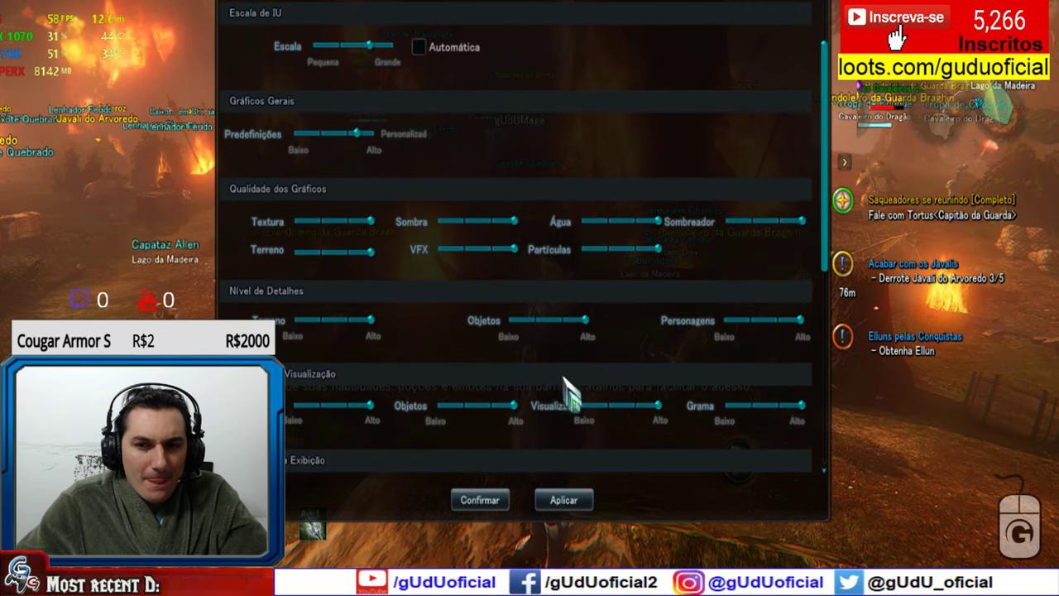
- Review the remaining graphics options and the gameplay settings for control mode, combat, camera, full-screen messages and other options
scroll(414, 361, down, 5)
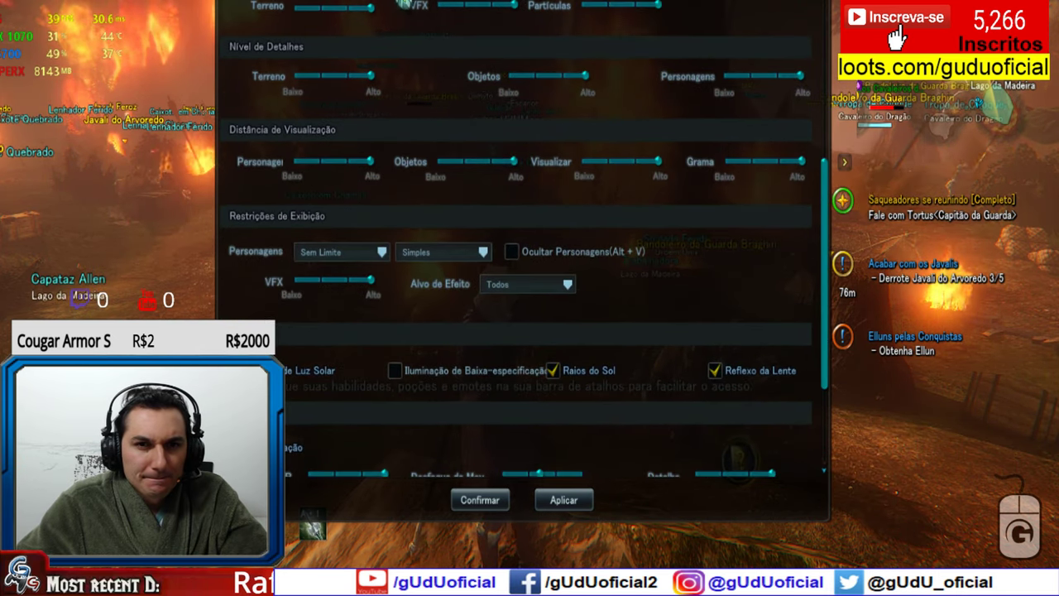
click(395, 2)
scroll(359, 207, down, 5)
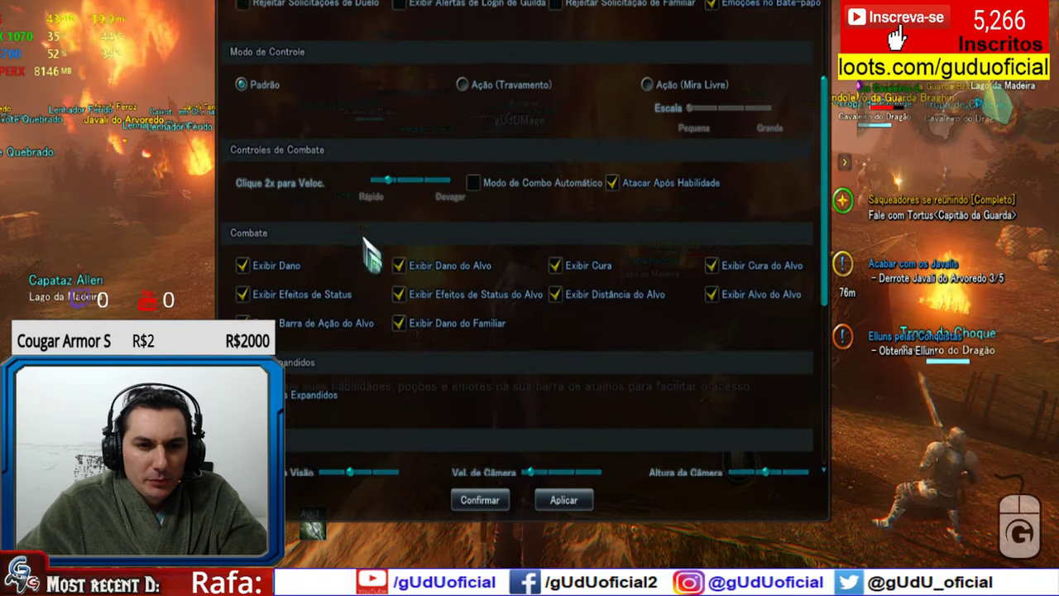
scroll(369, 252, down, 4)
scroll(428, 284, down, 4)
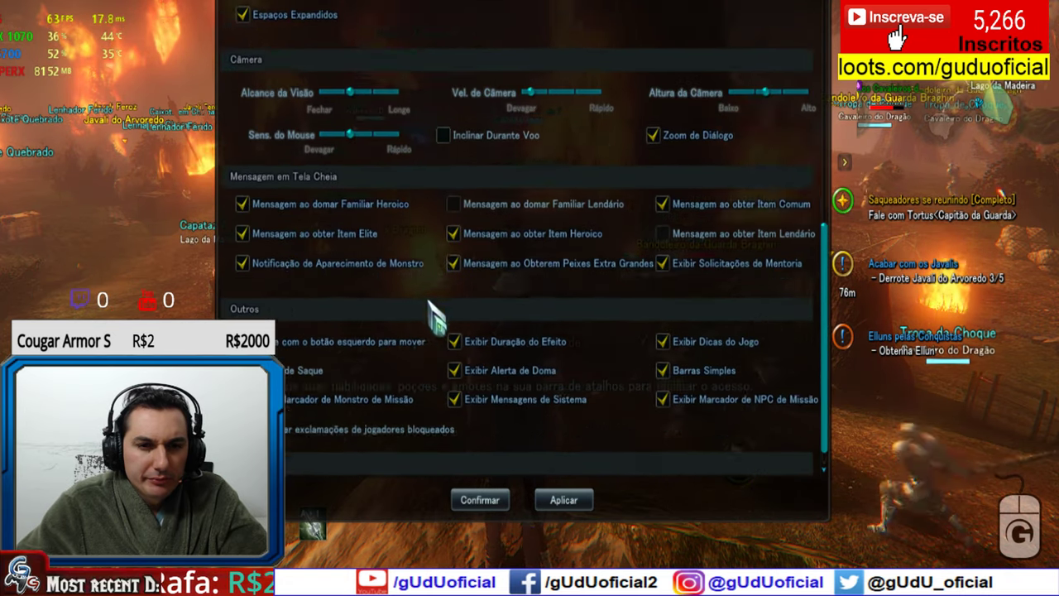
scroll(431, 318, down, 2)
scroll(438, 331, up, 10)
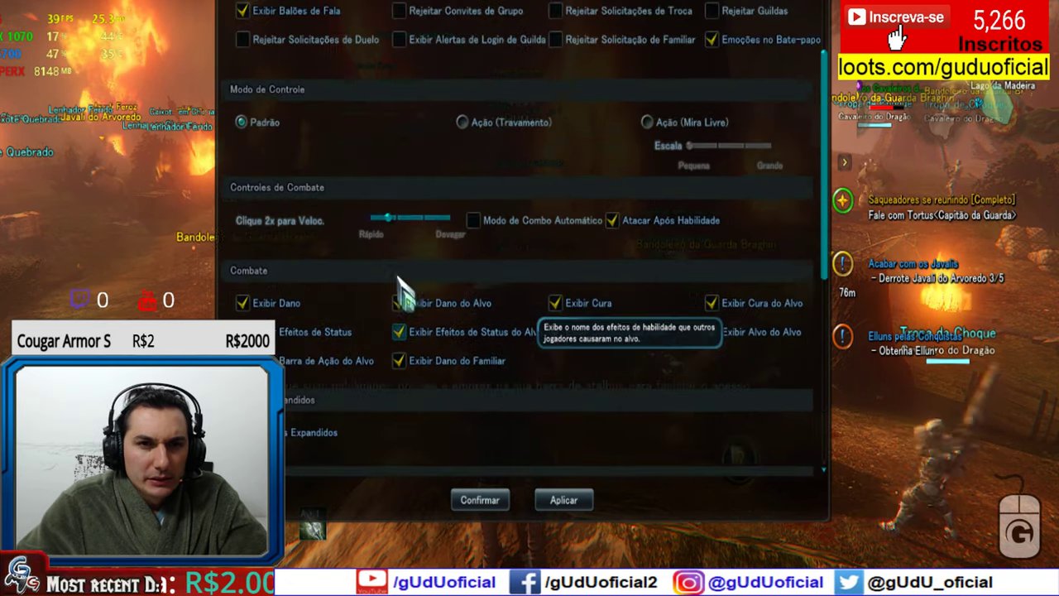
scroll(397, 285, up, 8)
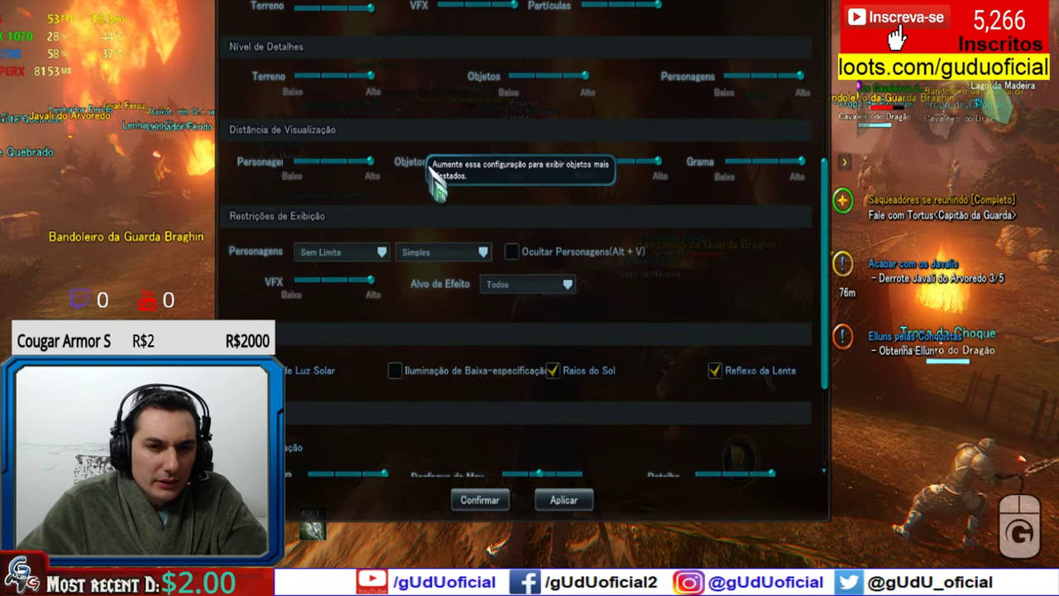
- Limit the number of displayed characters (Personagens) to 50 Pessoas in the display restrictions (Restrições de Exibição)
scroll(661, 364, down, 3)
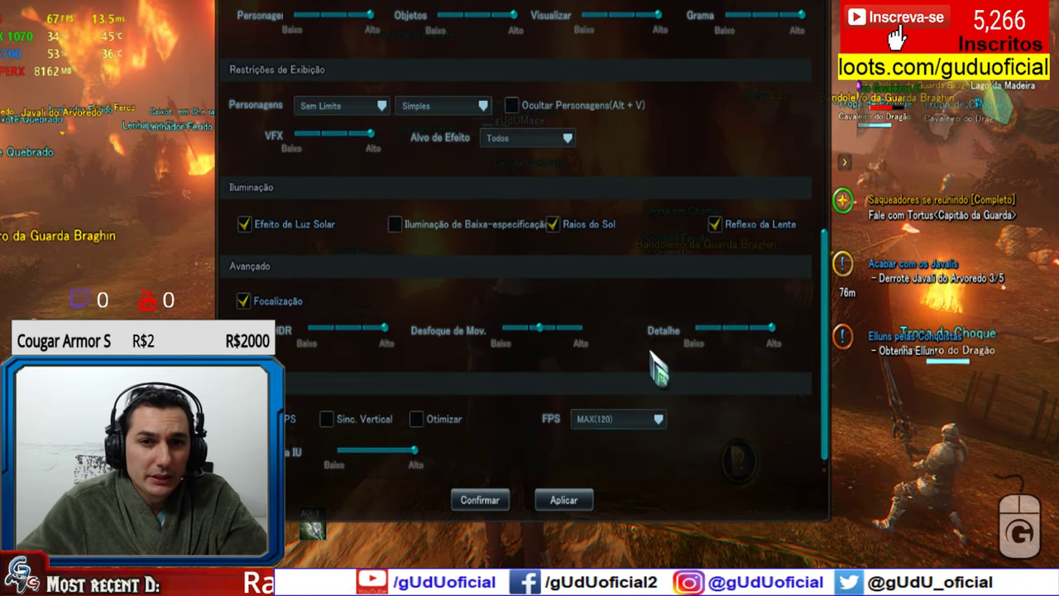
click(381, 106)
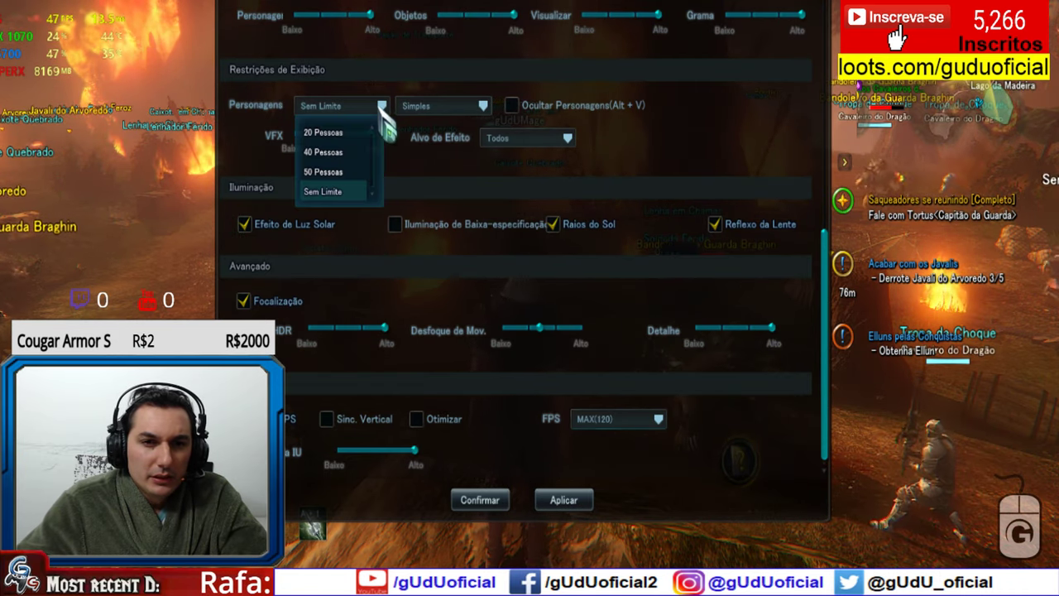
click(335, 172)
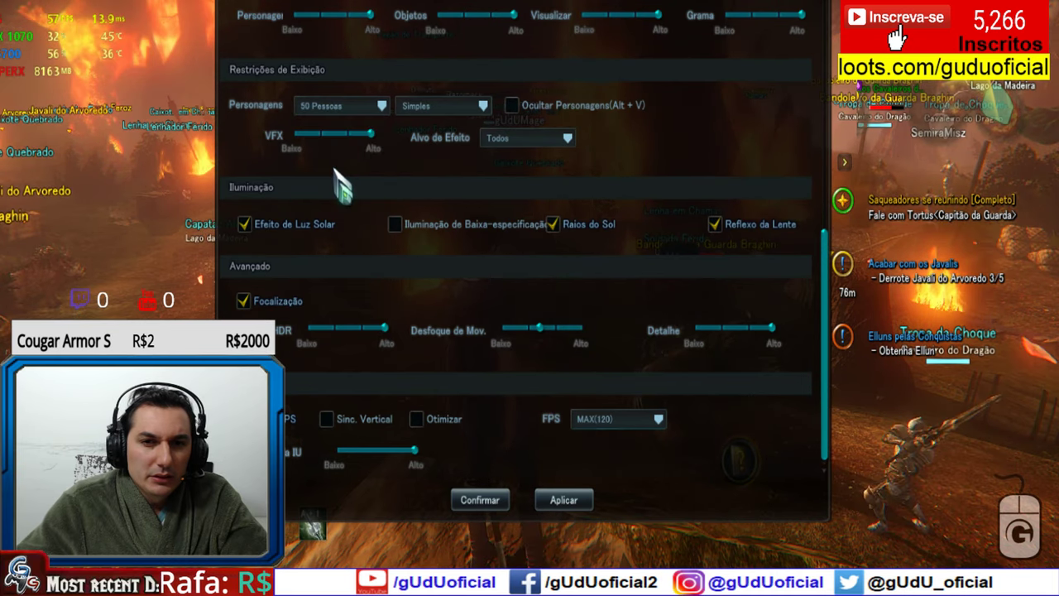
- Check the choices for simplified characters and effect target (Alvo de Efeito), and lower the display-restriction VFX by one notch
scroll(651, 196, up, 2)
scroll(650, 196, up, 2)
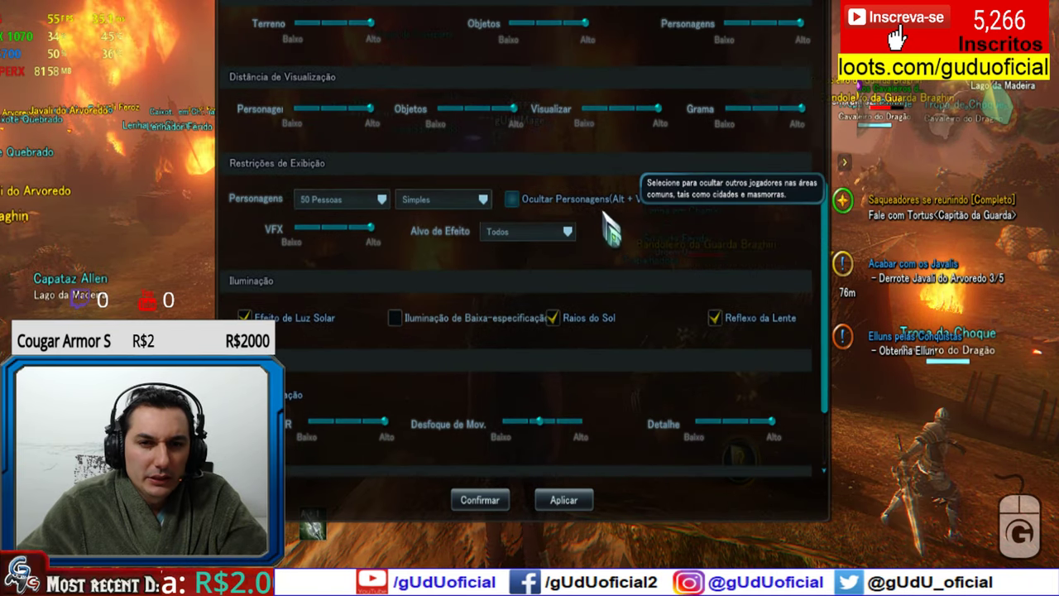
click(478, 205)
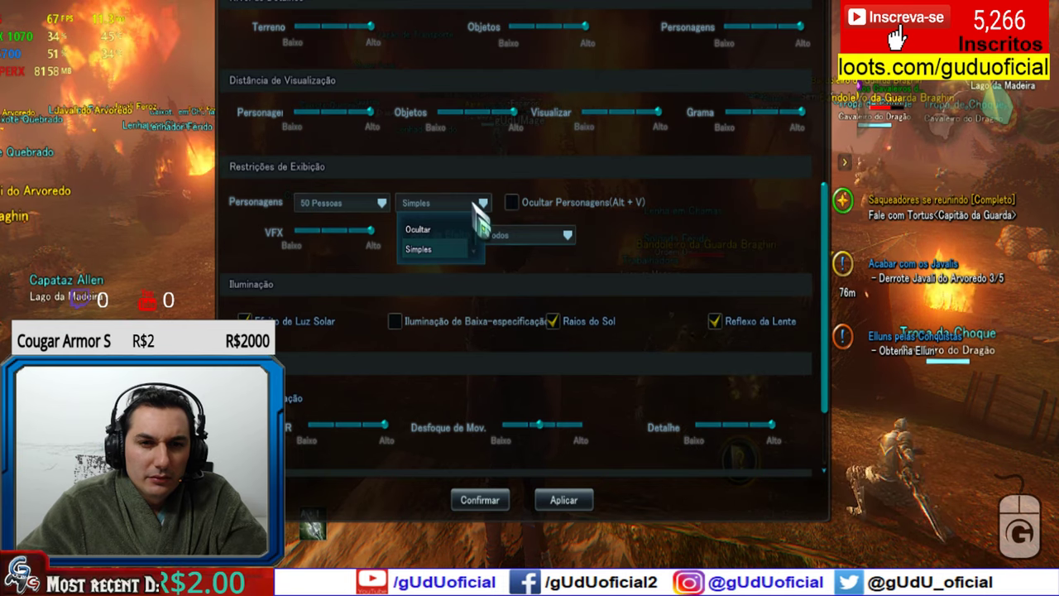
click(477, 203)
click(568, 237)
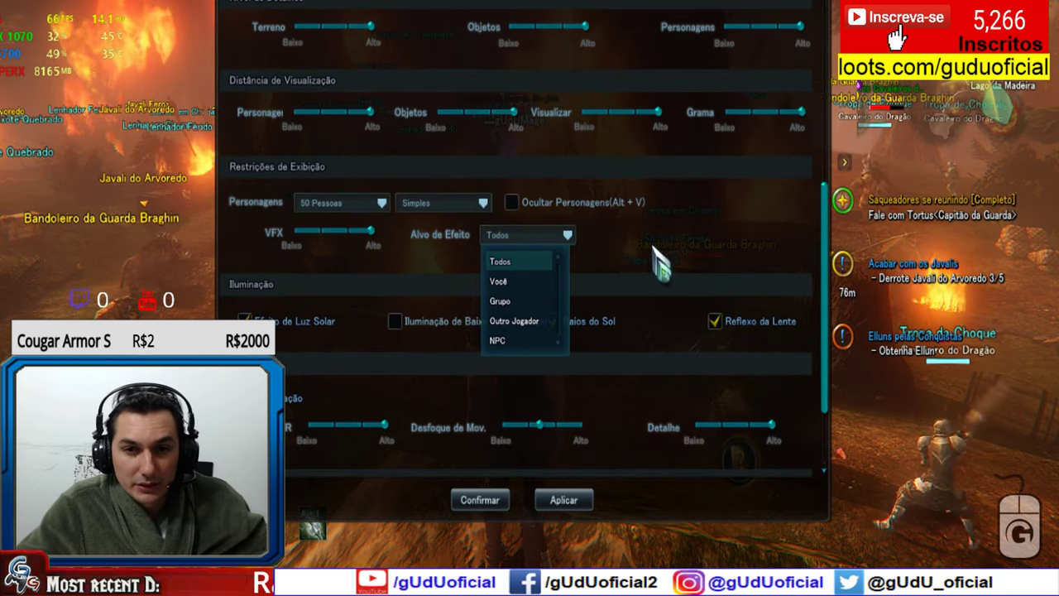
click(594, 232)
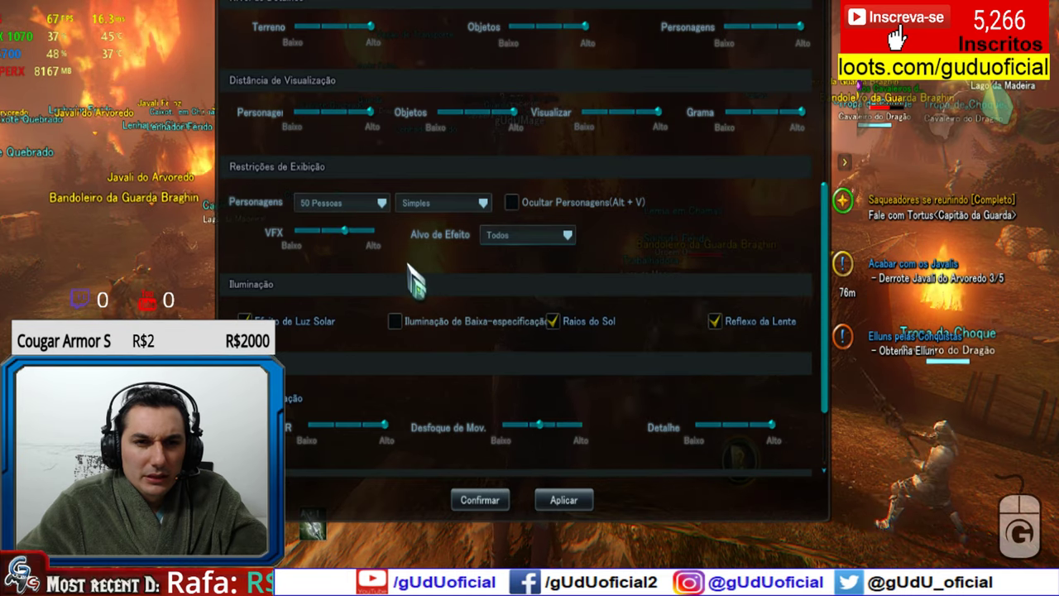
- Lower by one notch the view distance for Personagens, Objetos and Visualizar, and the detail level for Terreno and Objetos
scroll(414, 281, up, 3)
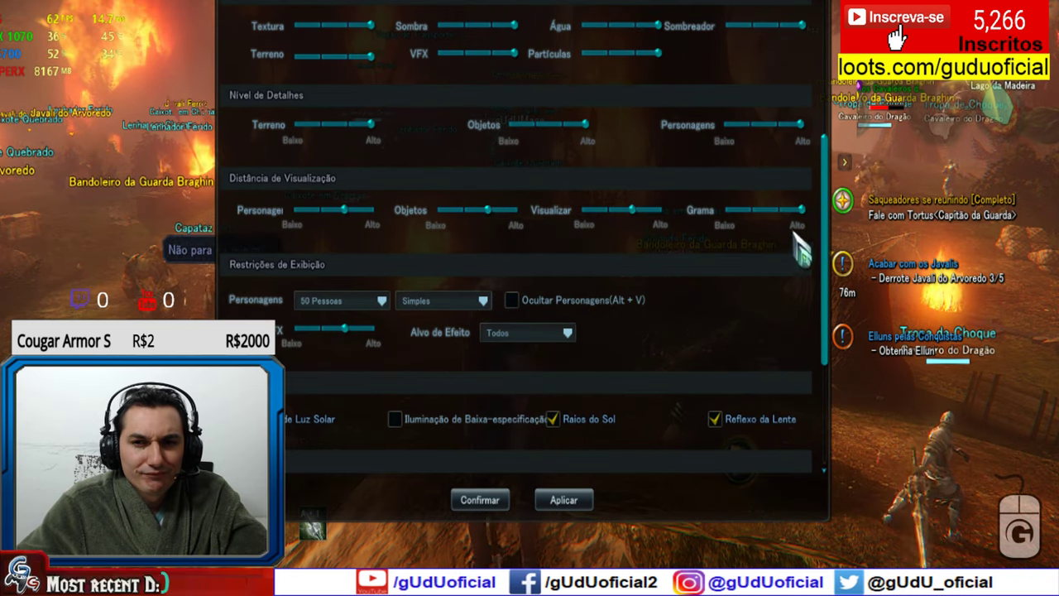
scroll(649, 181, up, 3)
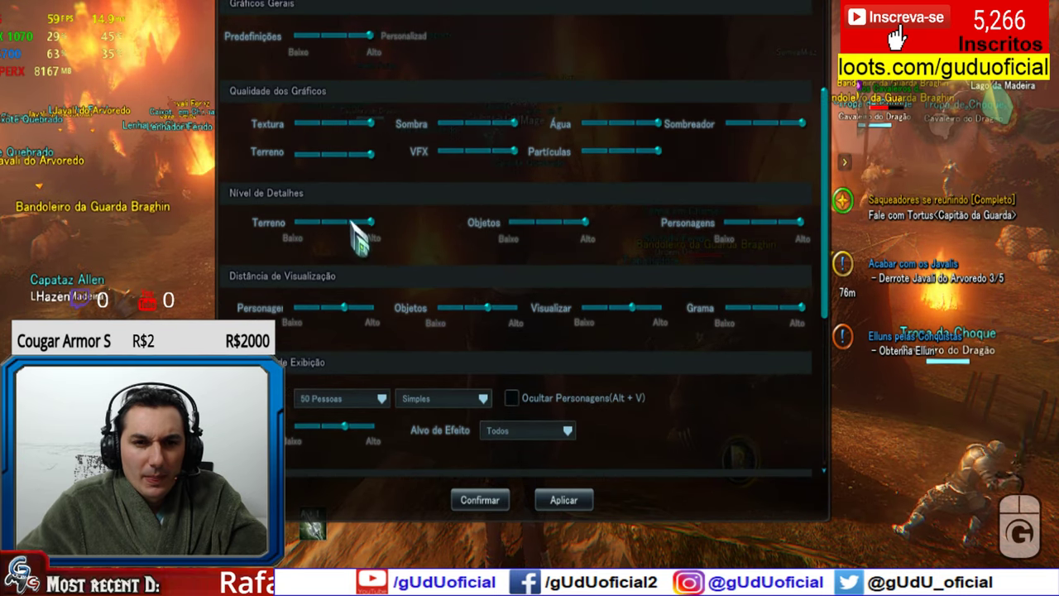
click(344, 222)
click(559, 222)
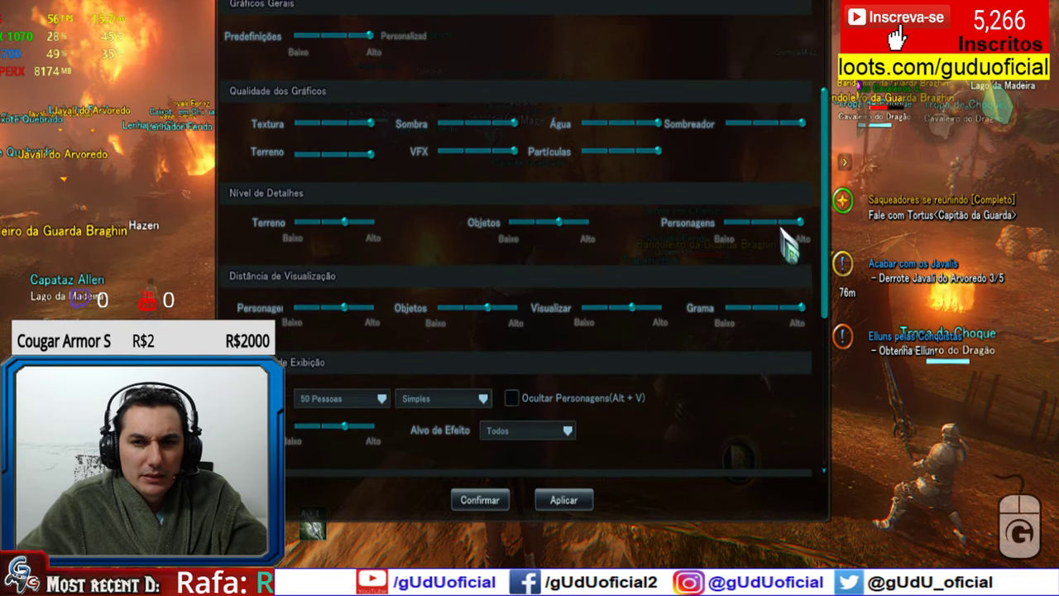
scroll(662, 297, up, 2)
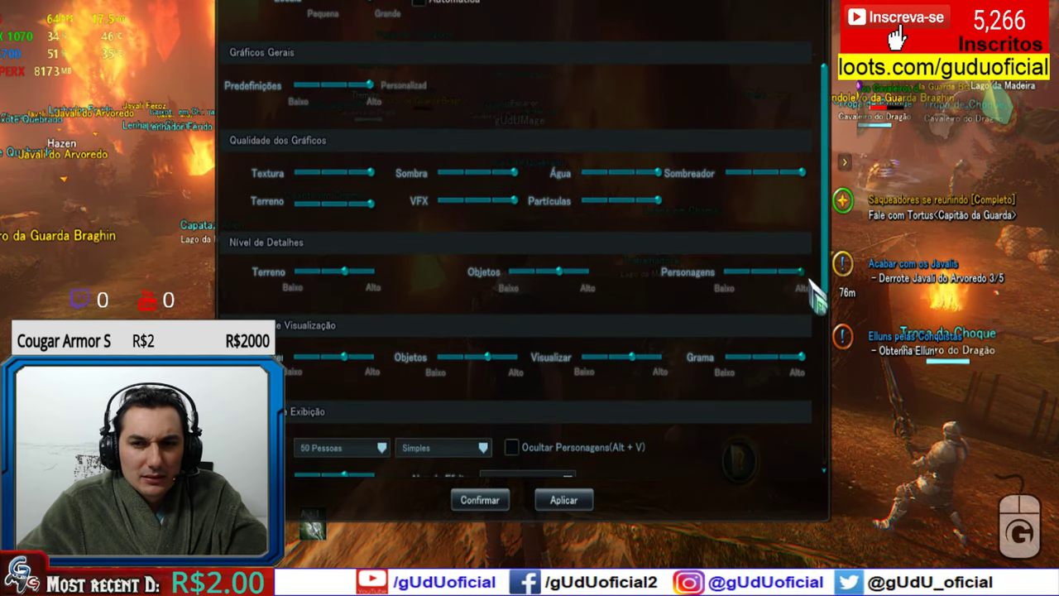
click(777, 272)
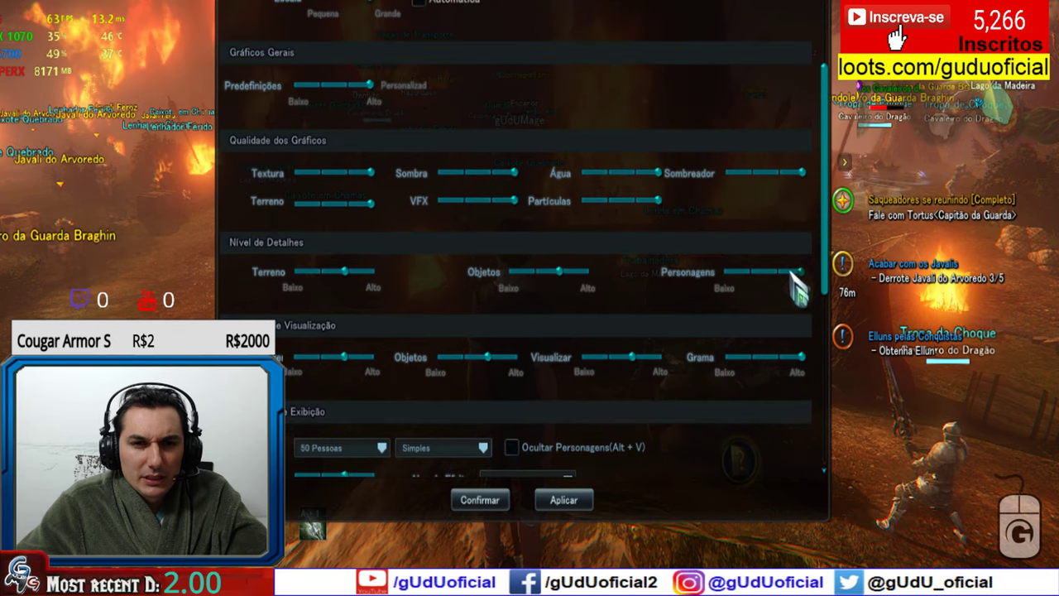
- Lower the graphics quality of Terreno, VFX and Partículas by one notch each and apply the changes
scroll(397, 289, up, 4)
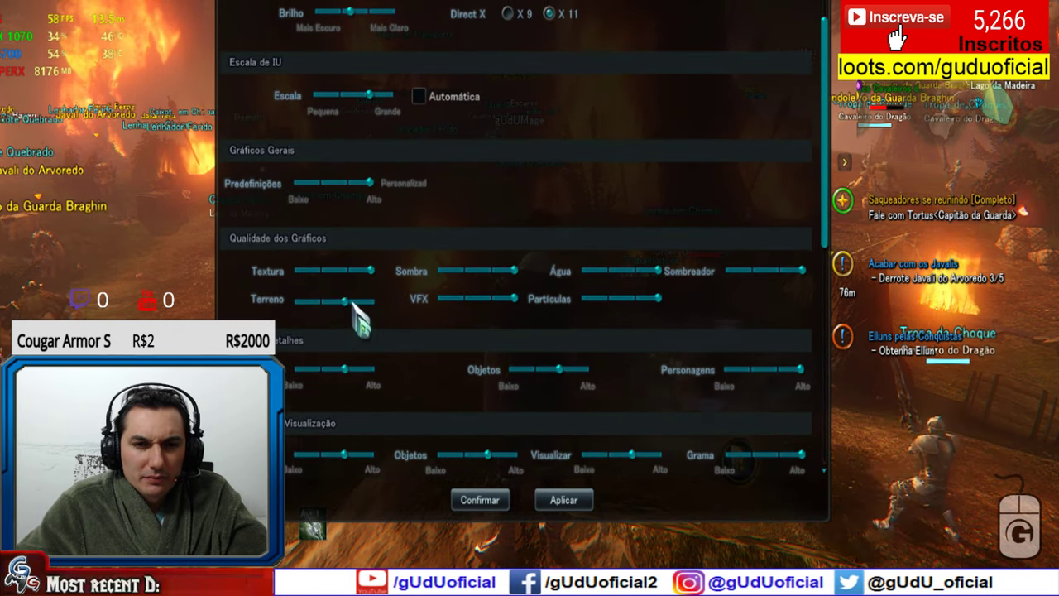
click(633, 299)
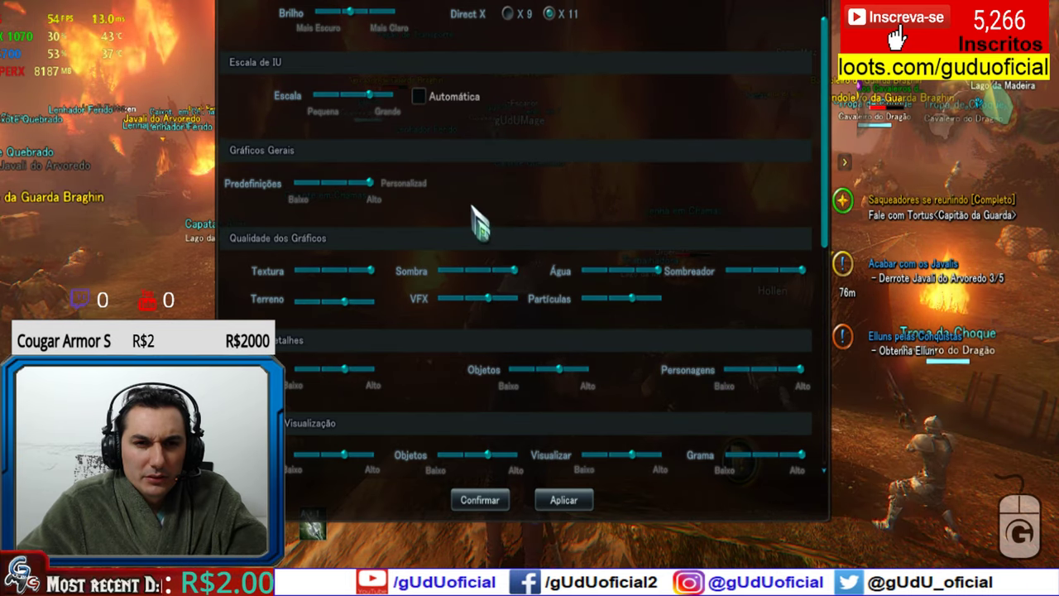
click(563, 499)
click(530, 295)
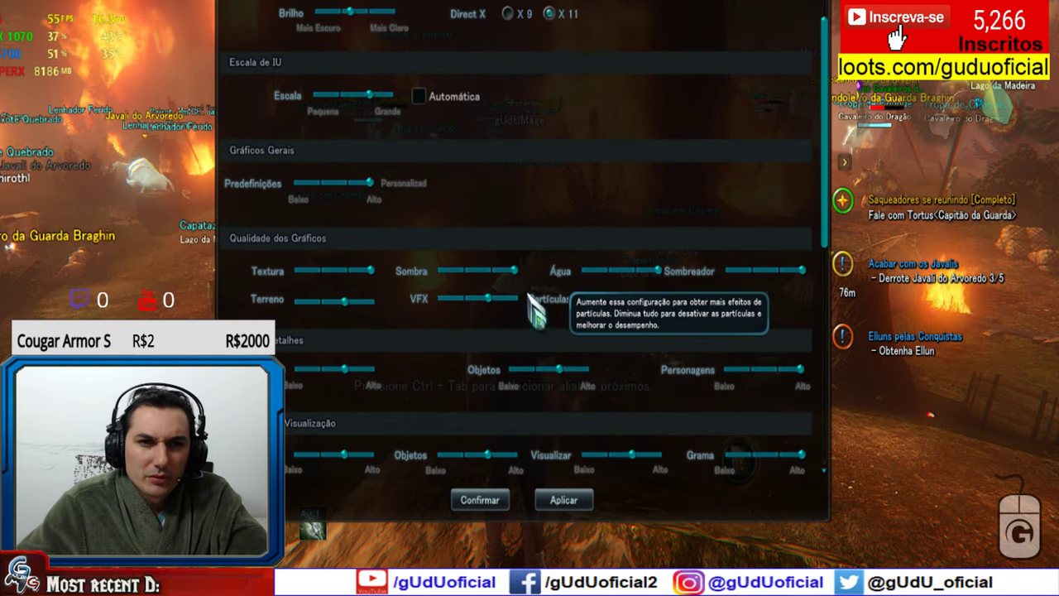
- Try a smaller interface scale (Escala) and return it to the larger setting, applying each change
scroll(619, 184, up, 1)
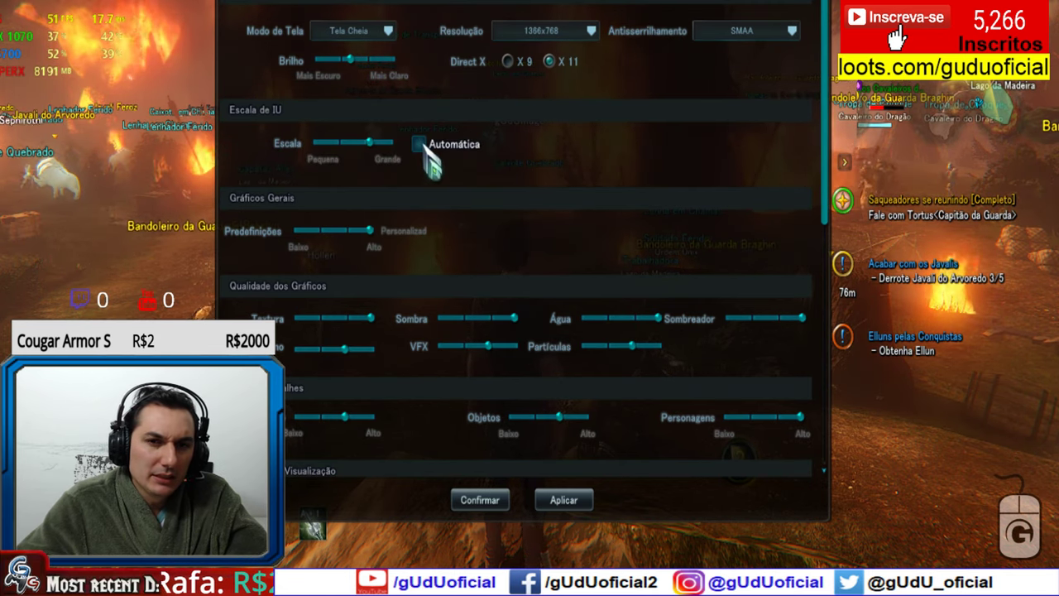
drag(369, 140, 331, 143)
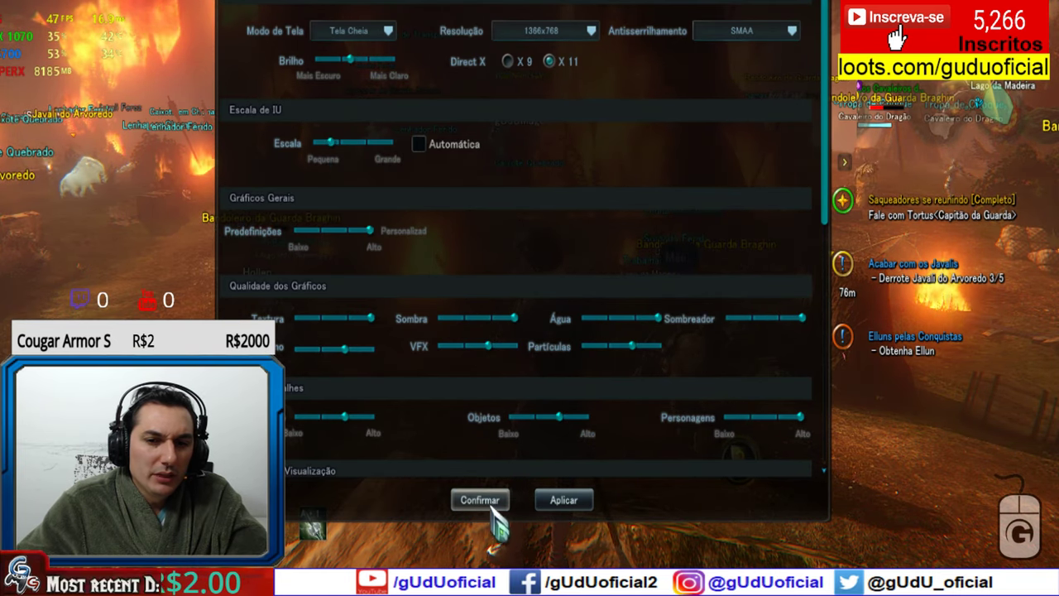
click(561, 500)
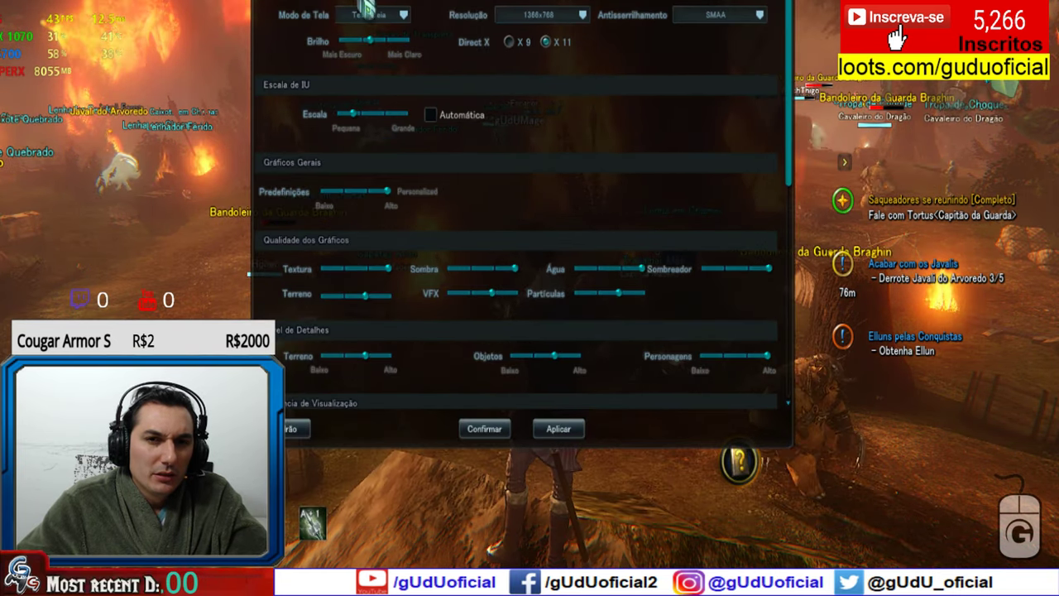
drag(353, 116, 388, 122)
click(555, 428)
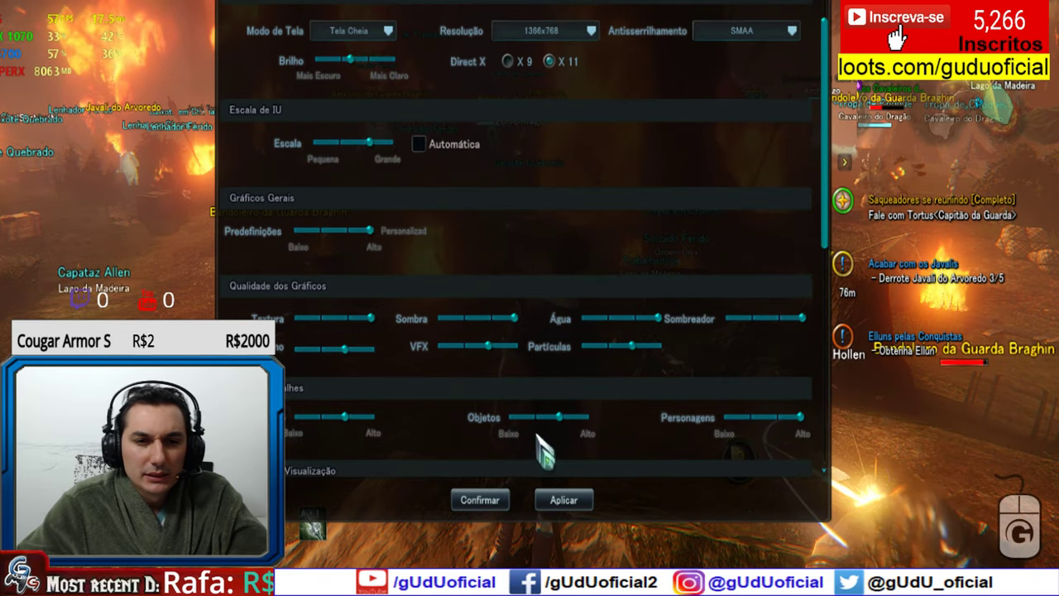
- Lower the advanced HDR and Detalhe settings by one notch each, keeping Focalização enabled, and confirm the graphics settings
scroll(579, 463, down, 5)
scroll(654, 385, down, 4)
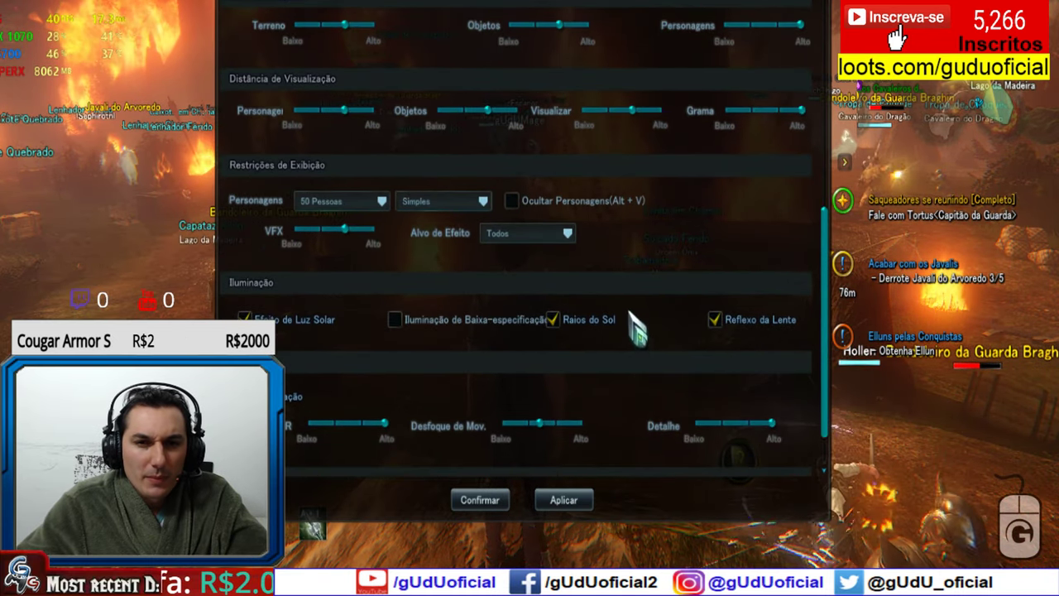
mouse_move(599, 129)
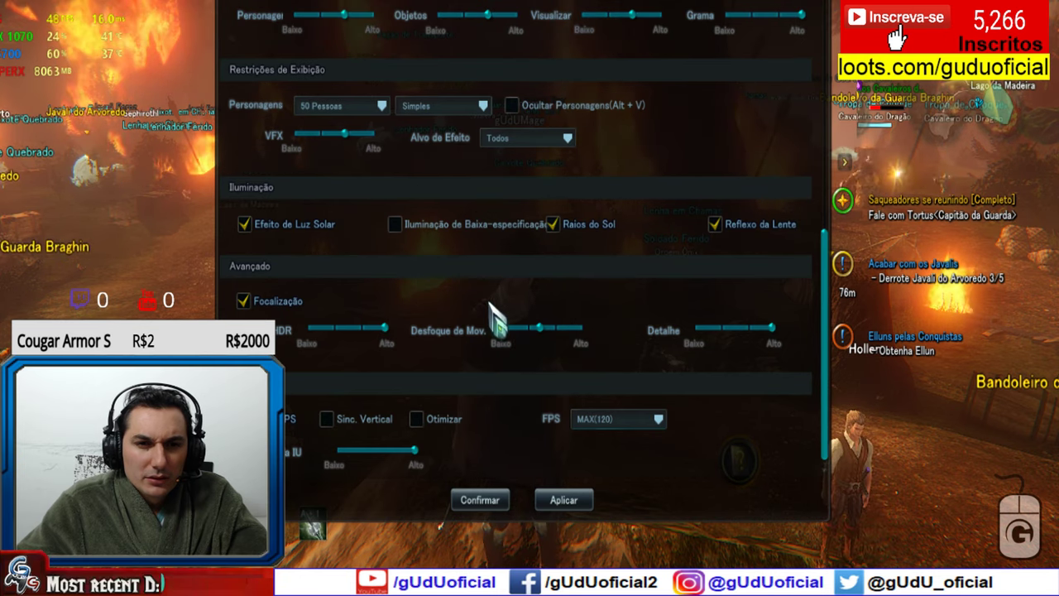
mouse_move(433, 230)
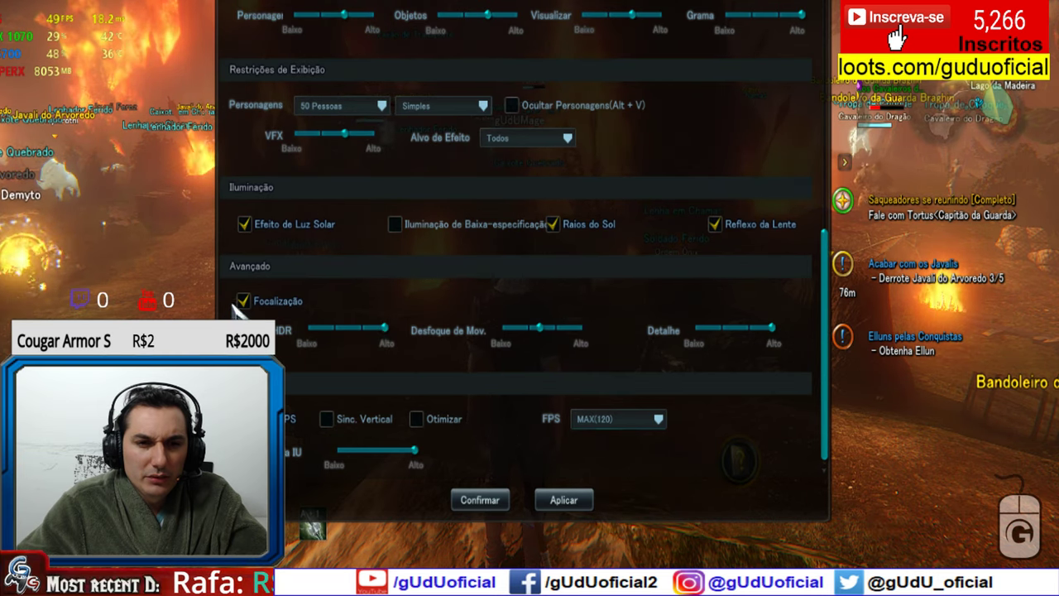
mouse_move(248, 304)
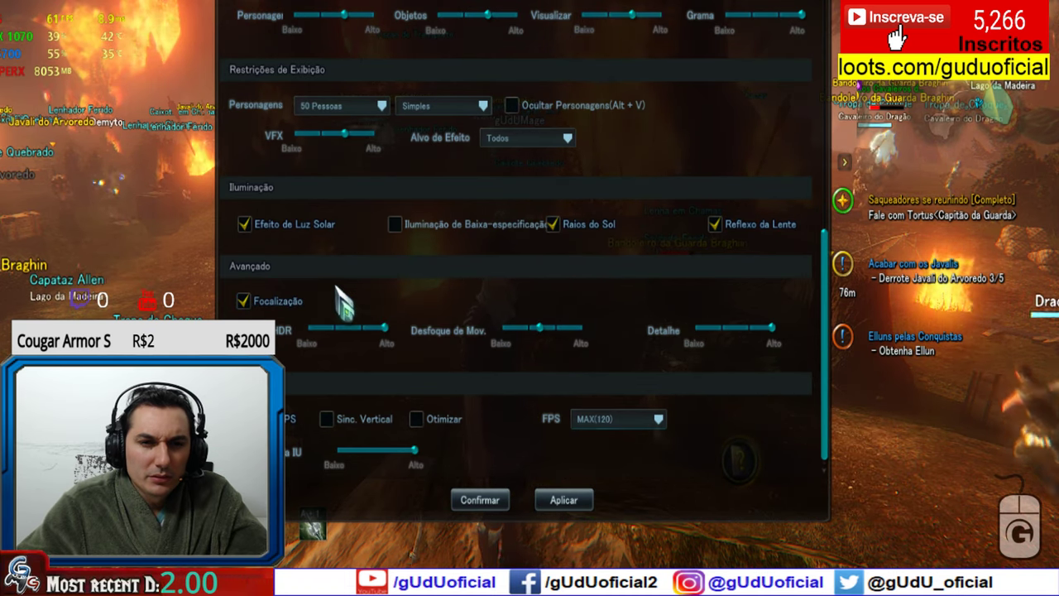
drag(382, 329, 352, 339)
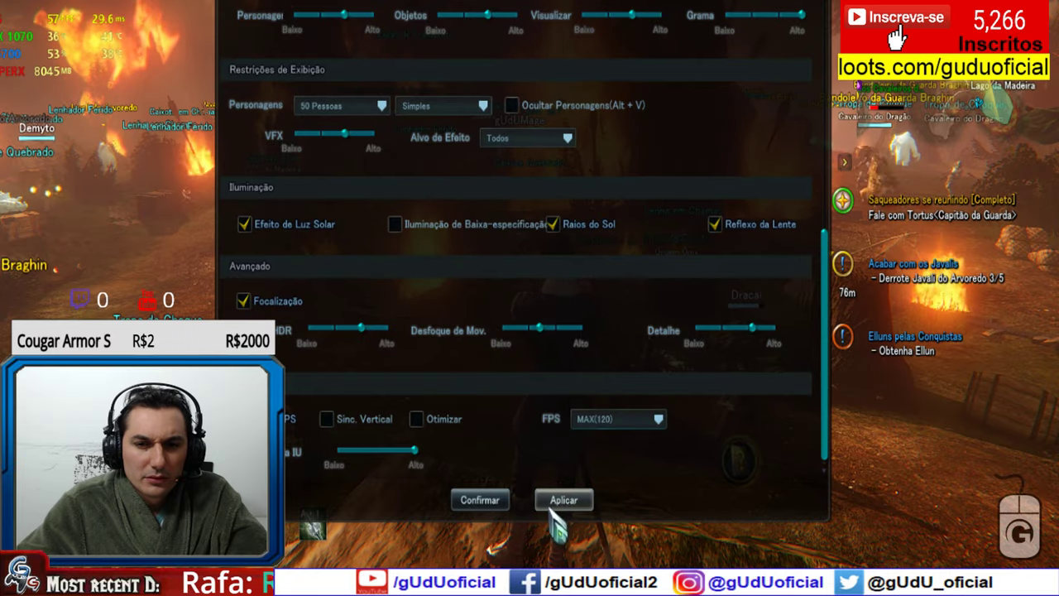
click(482, 500)
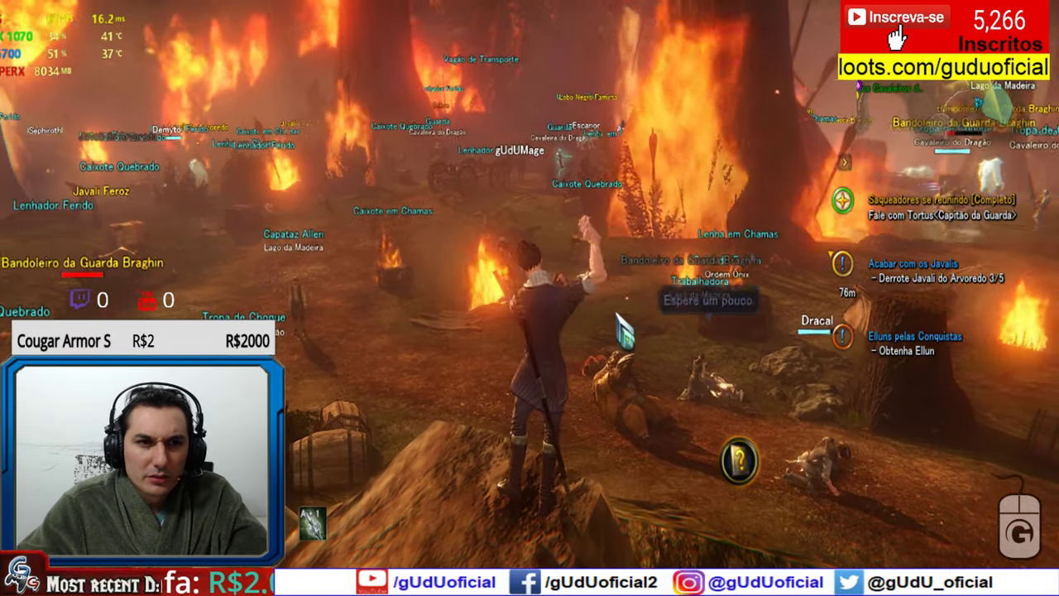
- Inspect the game scene around the character with the new graphics settings and quit the game immediately without waiting
drag(629, 296, 645, 292)
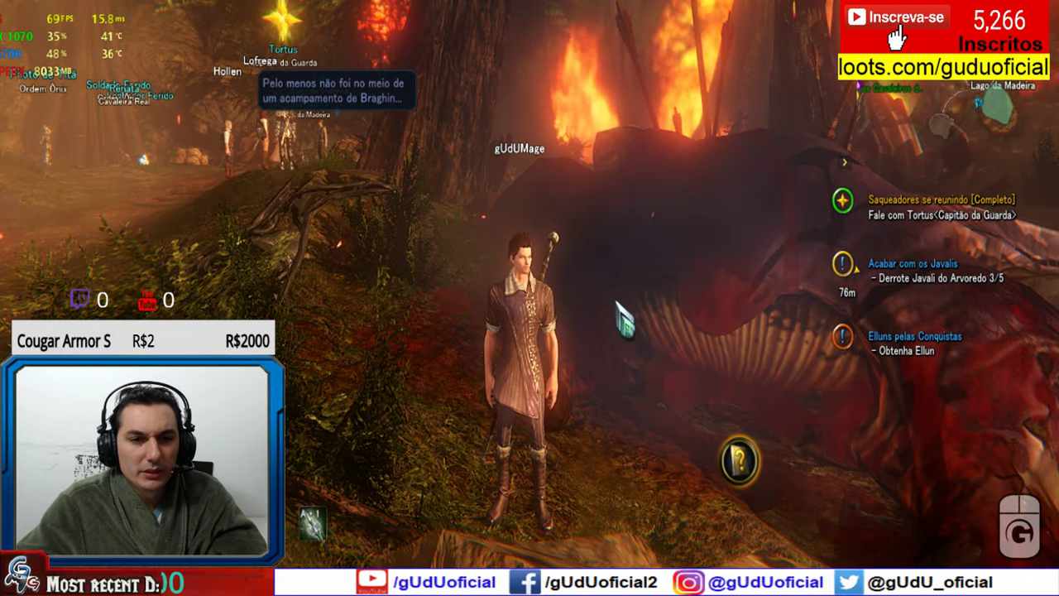
mouse_move(616, 302)
mouse_down()
mouse_move(491, 289)
mouse_move(553, 288)
mouse_move(555, 298)
mouse_move(510, 291)
mouse_move(513, 299)
mouse_move(553, 291)
mouse_move(492, 291)
mouse_move(562, 293)
mouse_move(510, 291)
mouse_up()
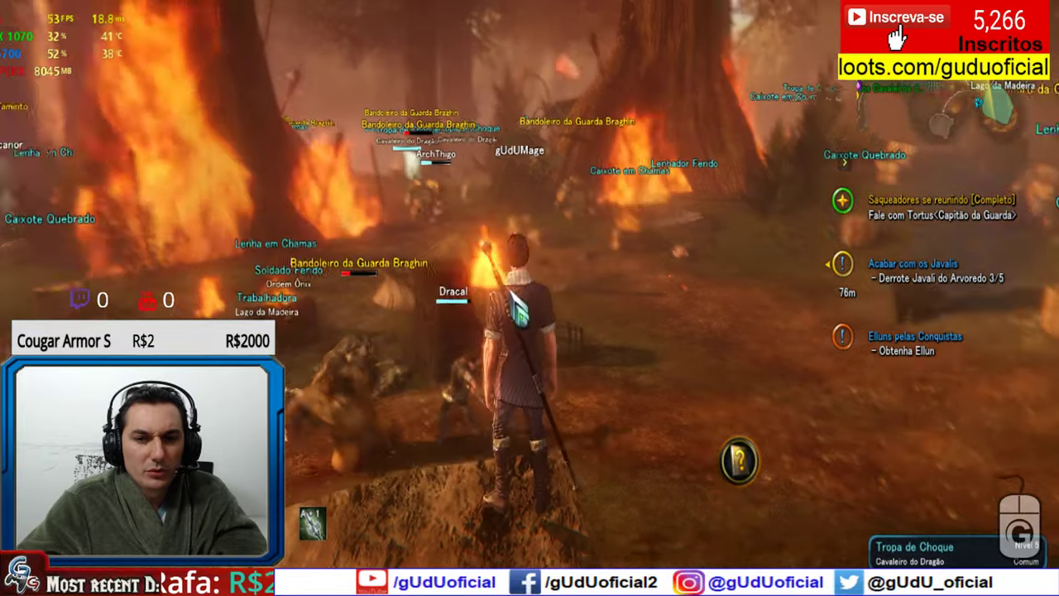
key(Escape)
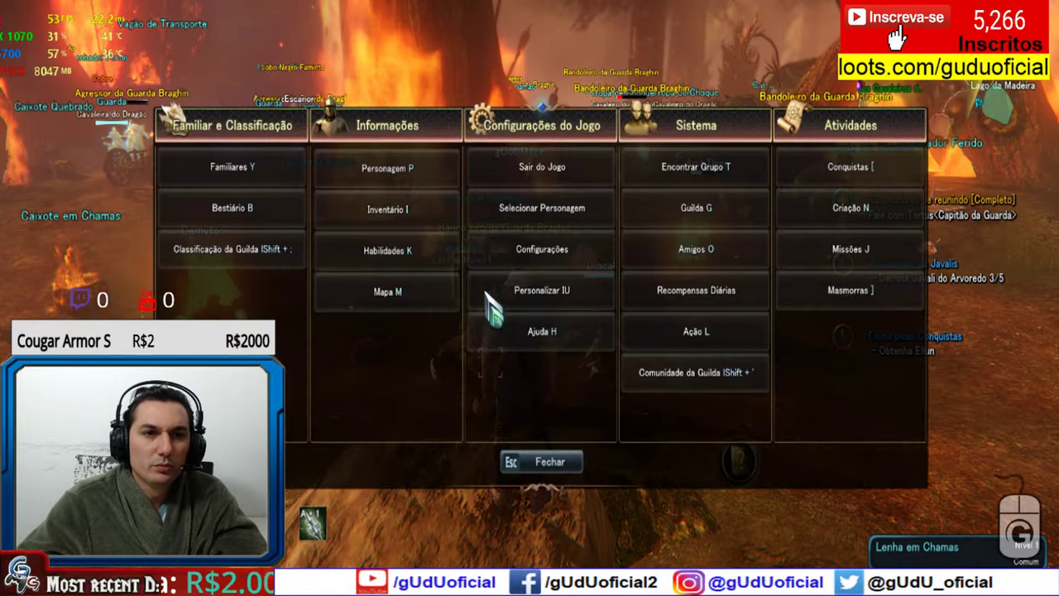
click(548, 167)
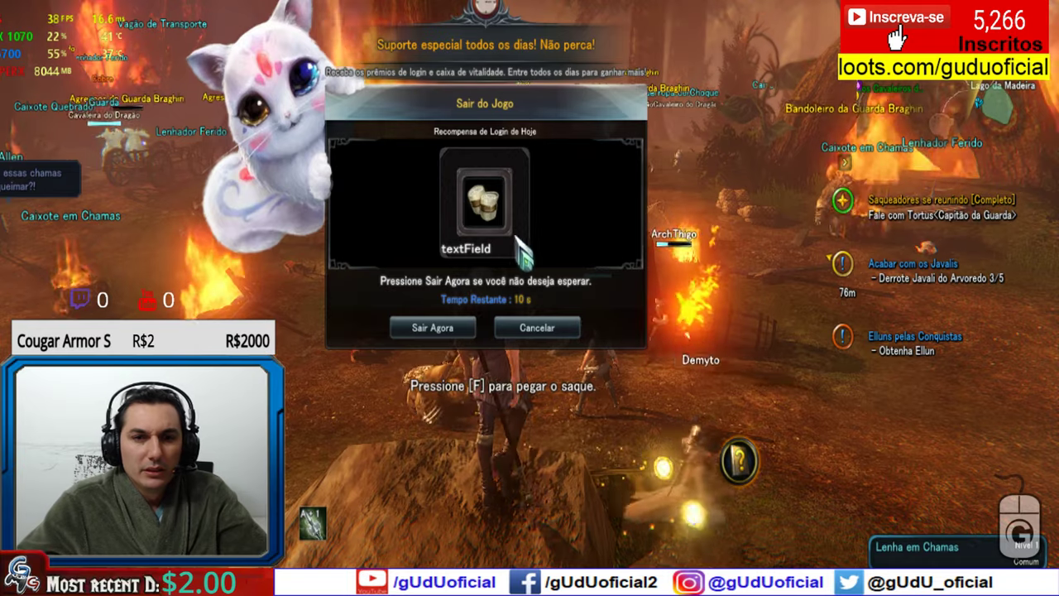
click(432, 328)
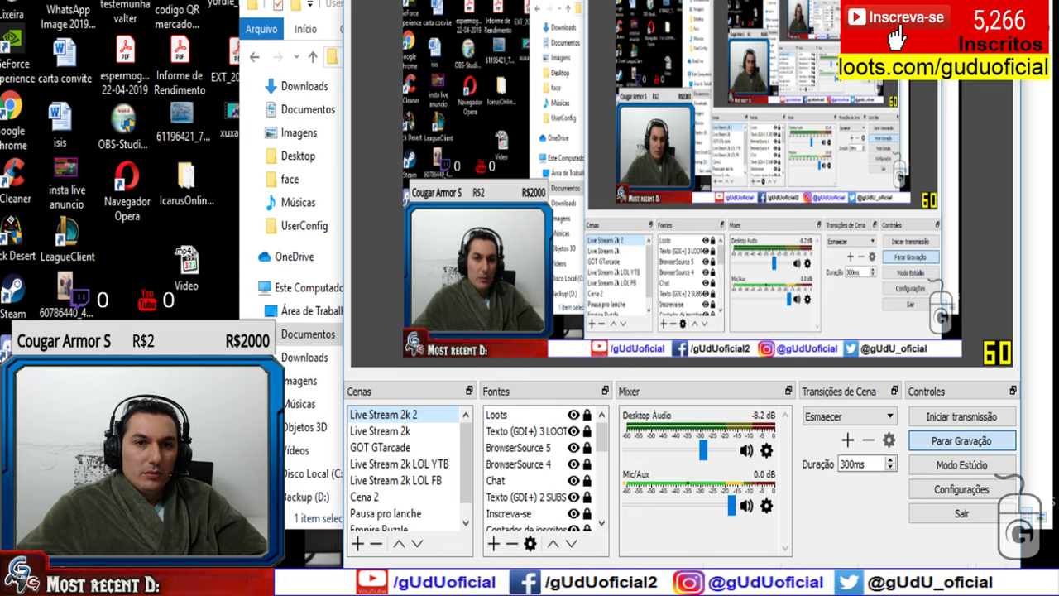
- Return to the UserConfig folder of ICARUS and open its GraphicOption file for editing
key(alt+Tab)
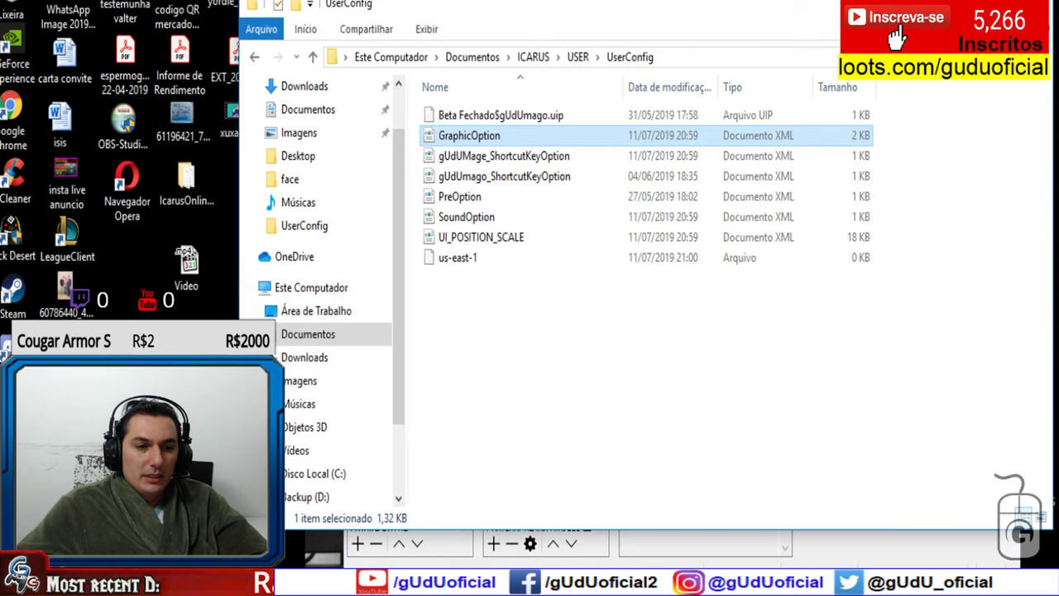
key(super)
text(ica)
key(Return)
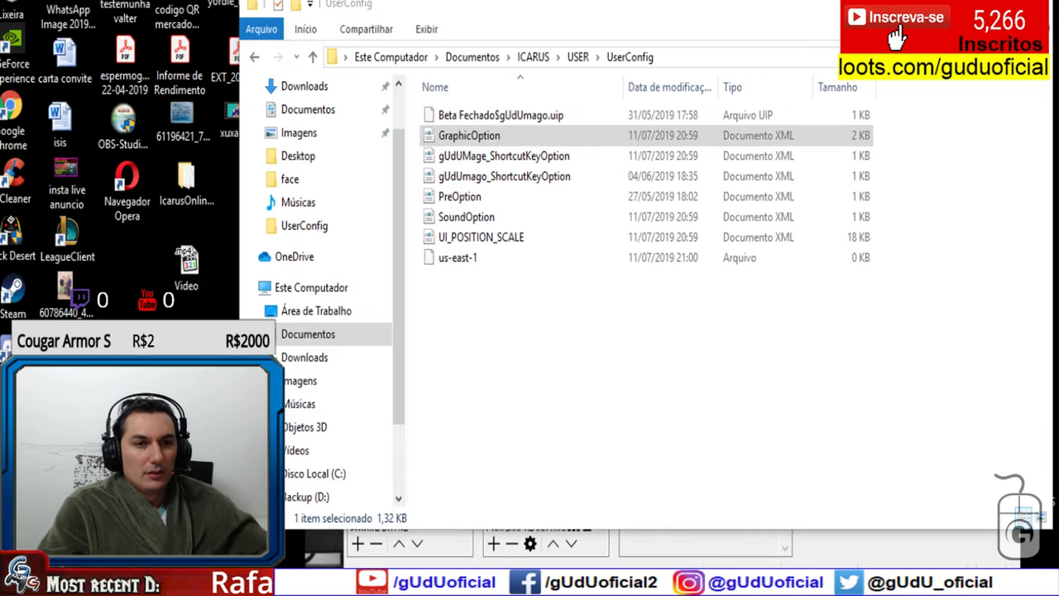
click(457, 404)
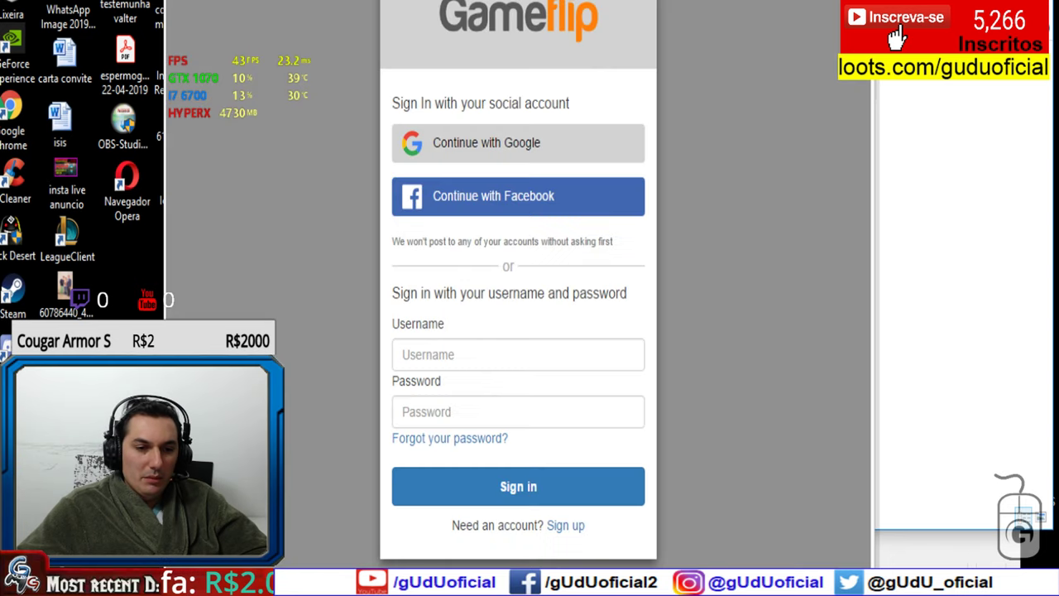
mouse_move(318, 579)
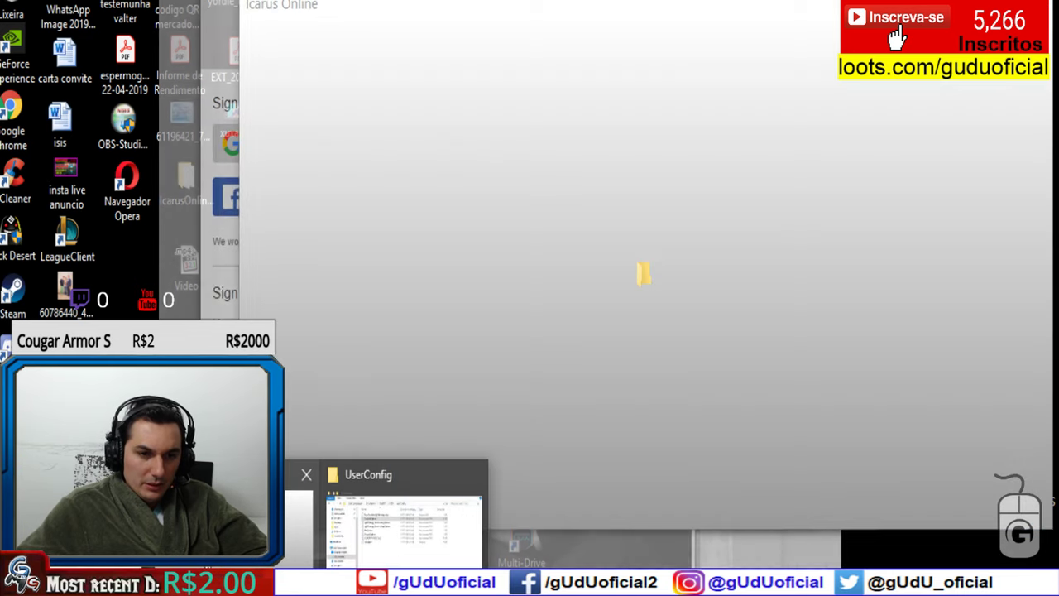
click(303, 521)
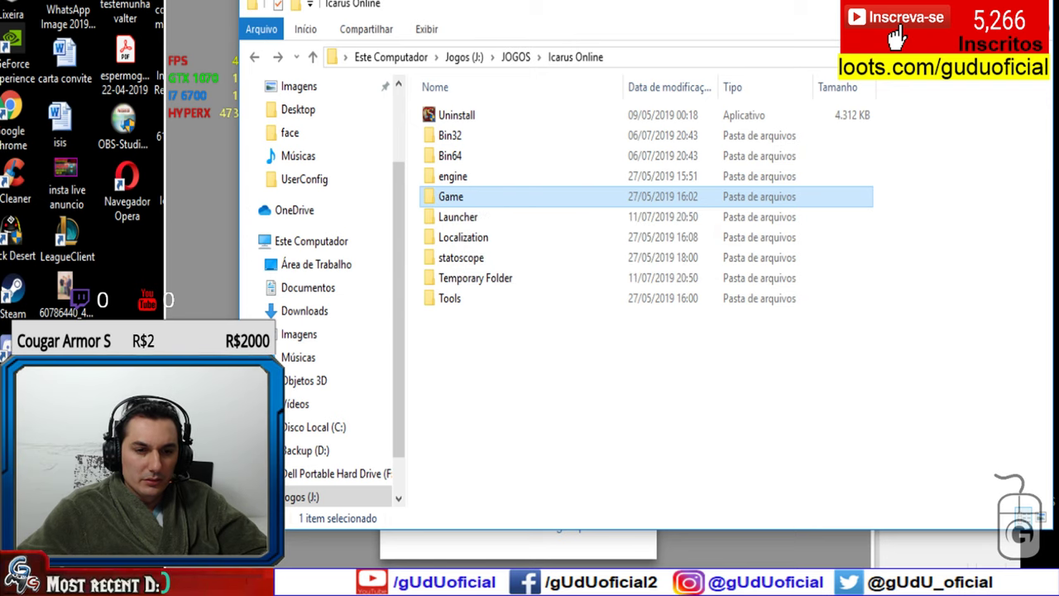
click(406, 544)
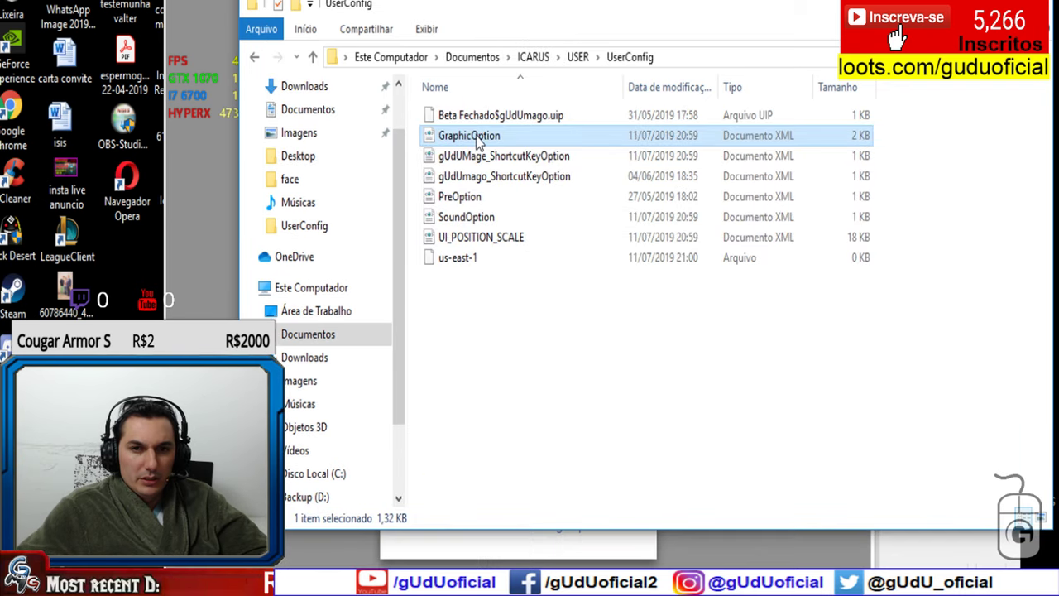
right_click(529, 137)
click(532, 171)
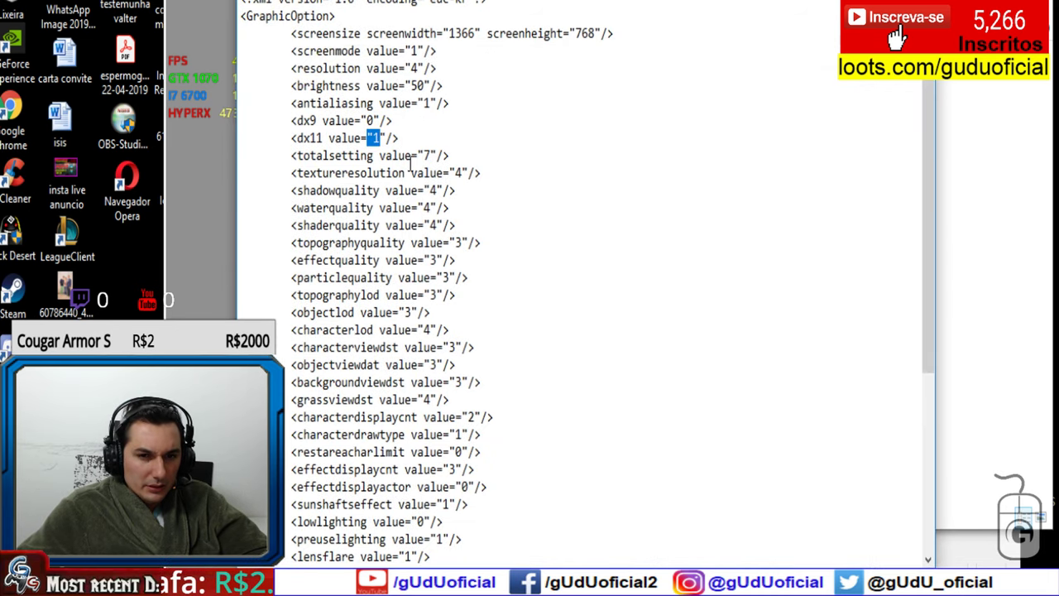
- Examine the outfocusing, hdrbloom, motionblur and sharpening values in the GraphicOption file and close it
scroll(492, 235, down, 4)
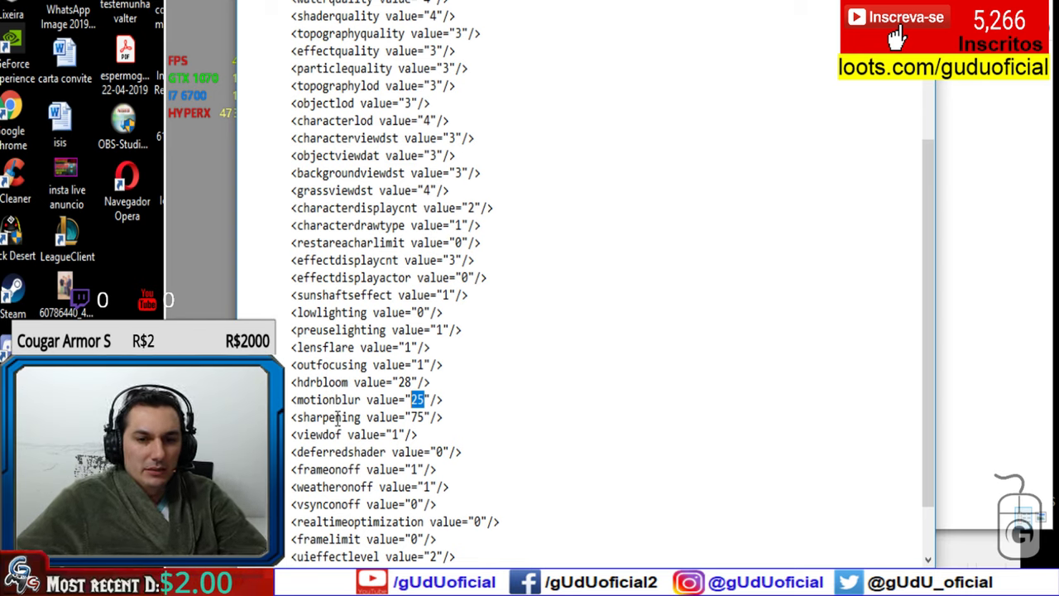
double_click(419, 365)
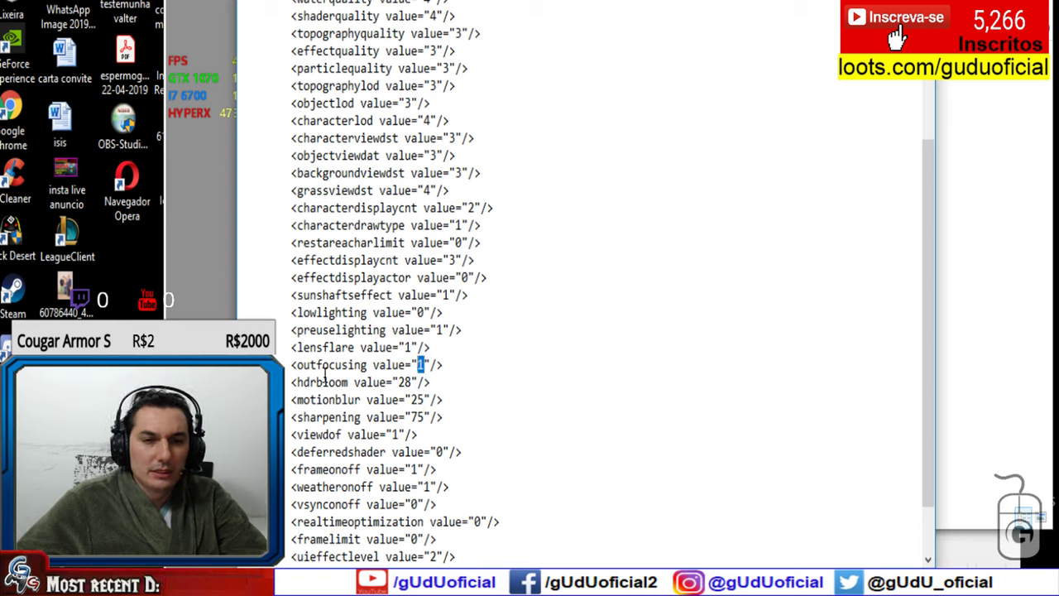
drag(291, 382, 440, 417)
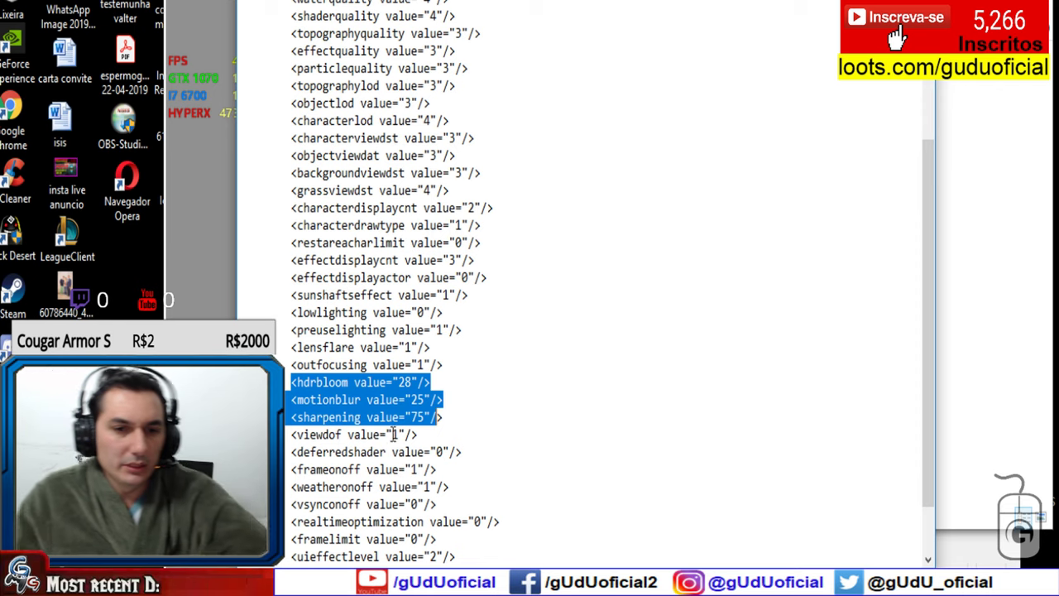
scroll(392, 414, down, 2)
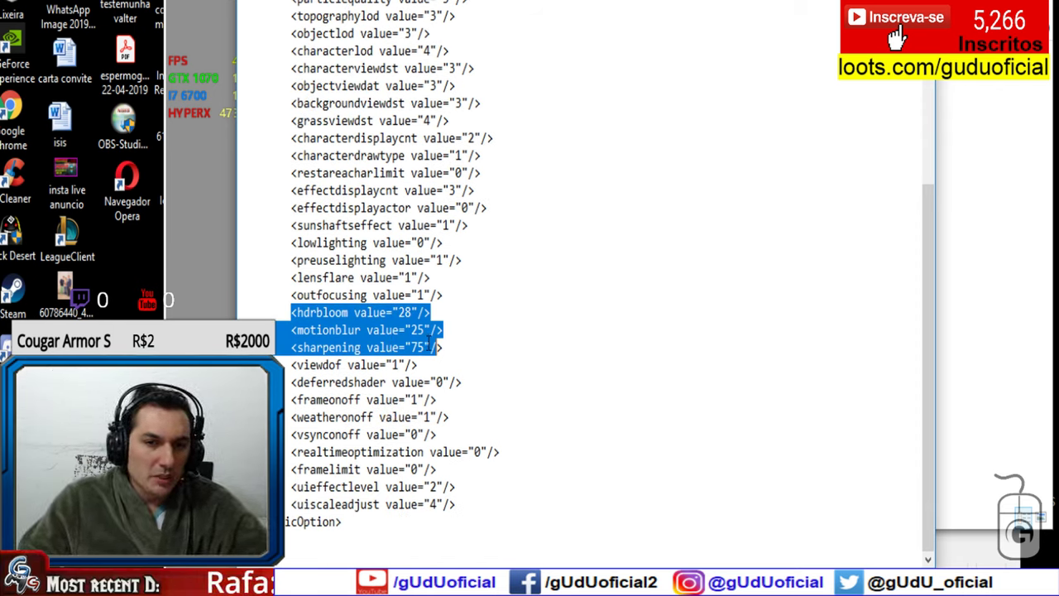
click(425, 330)
double_click(425, 330)
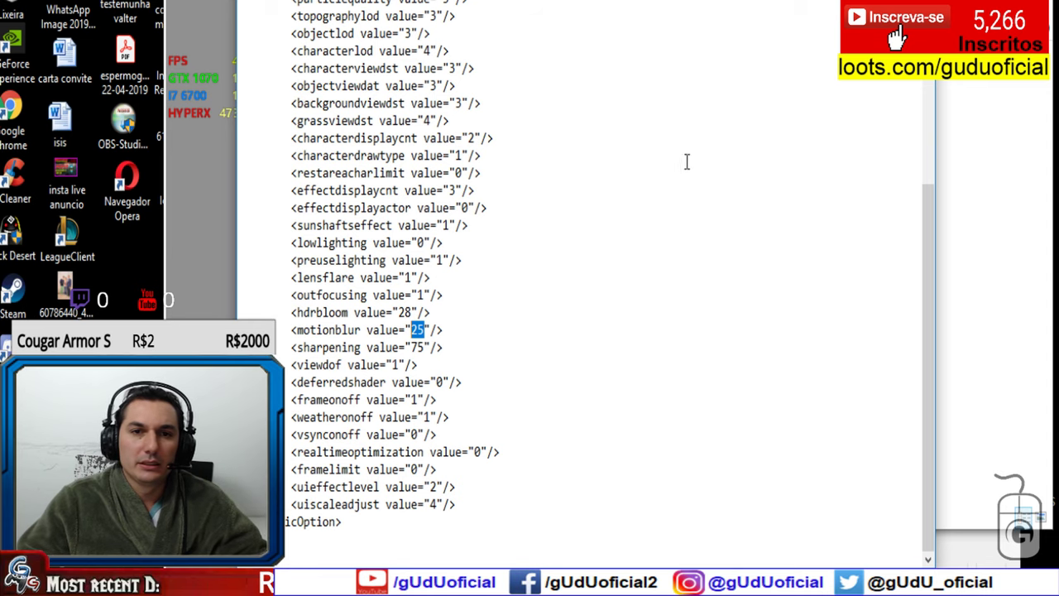
scroll(686, 162, up, 5)
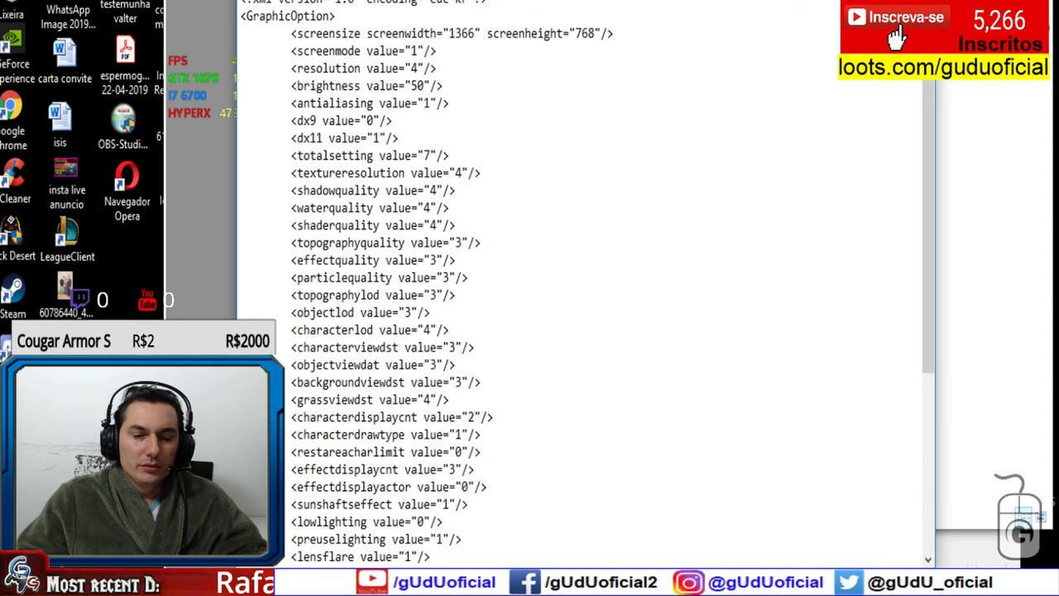
key(alt+F4)
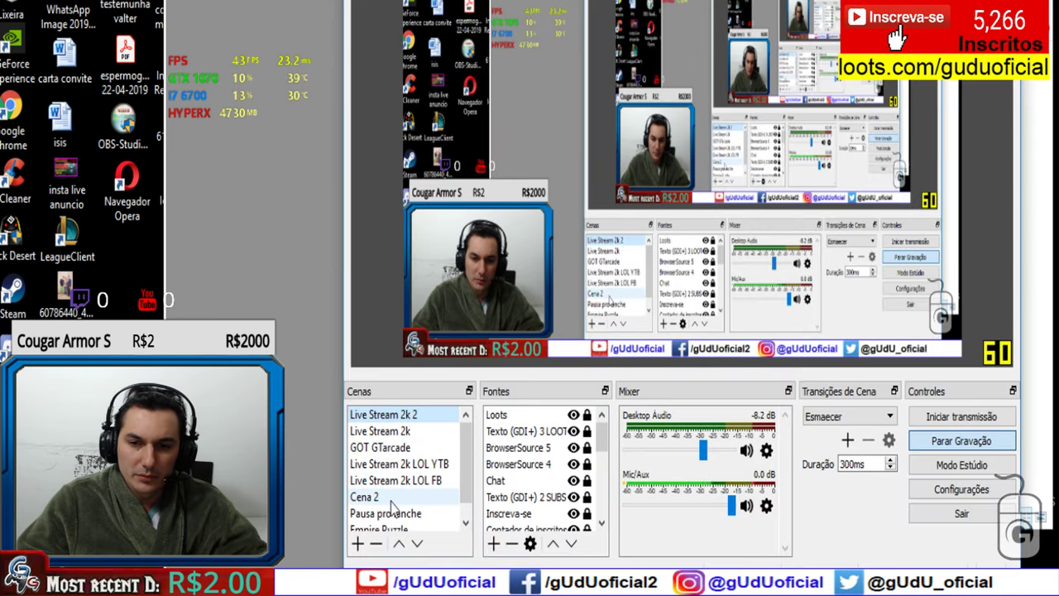
- Bring the Icarus Online launcher to the front, search the system for "meu" and open Meu computador
click(392, 499)
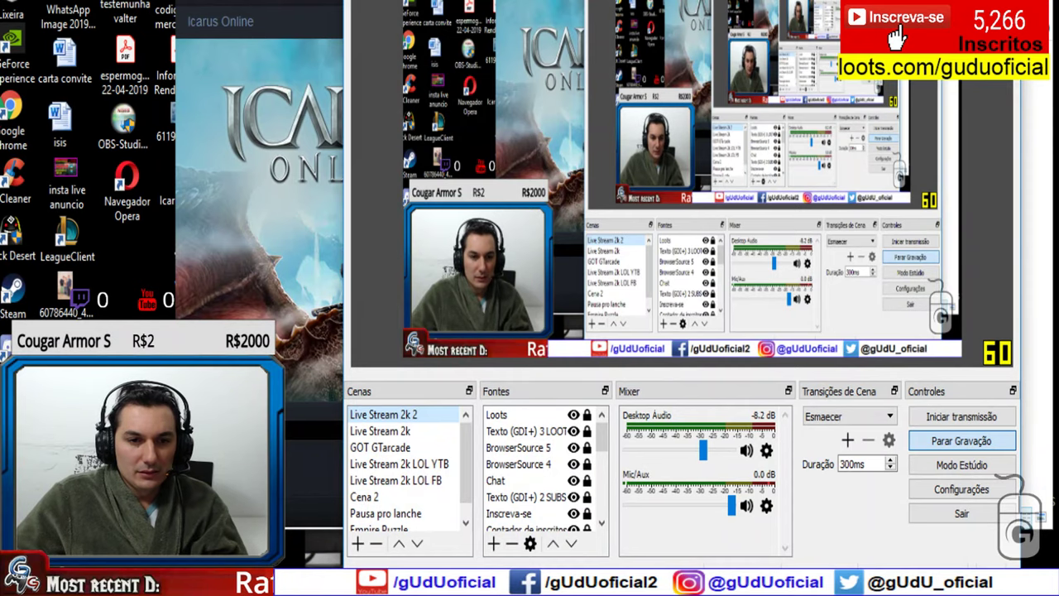
click(296, 527)
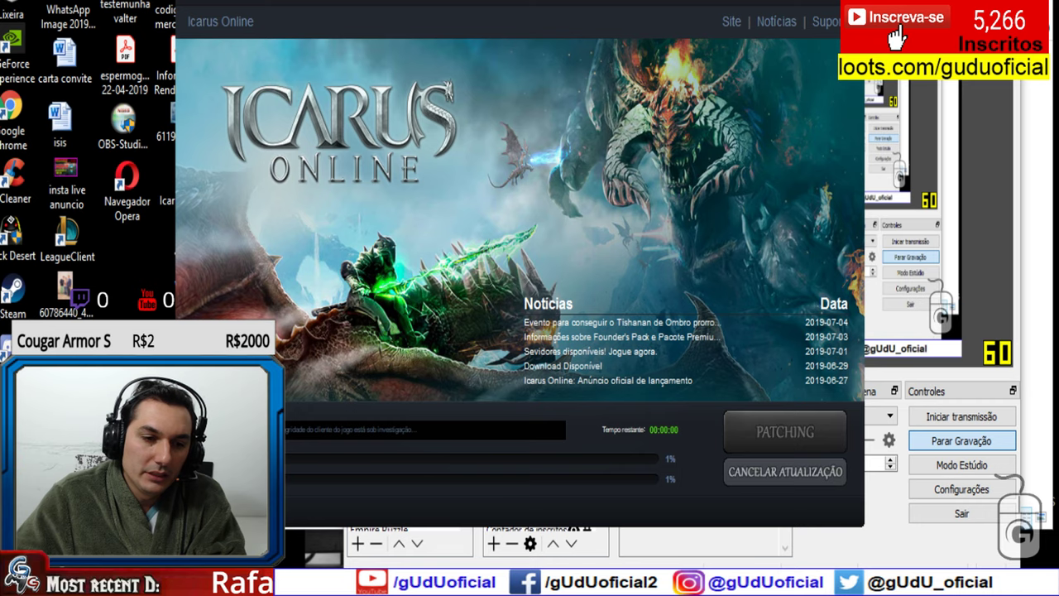
key(super)
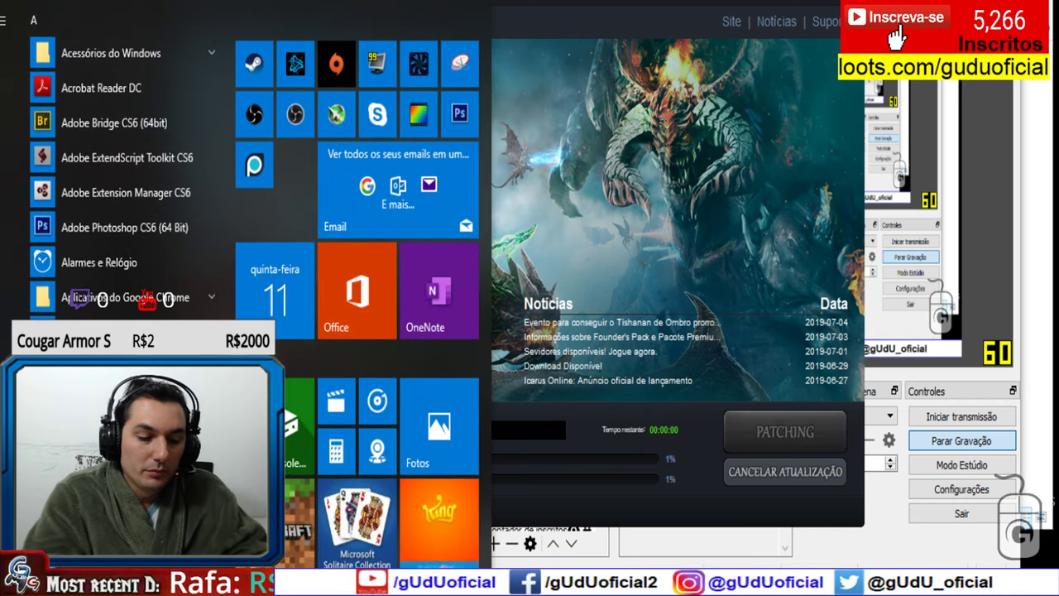
key(super)
text(meu)
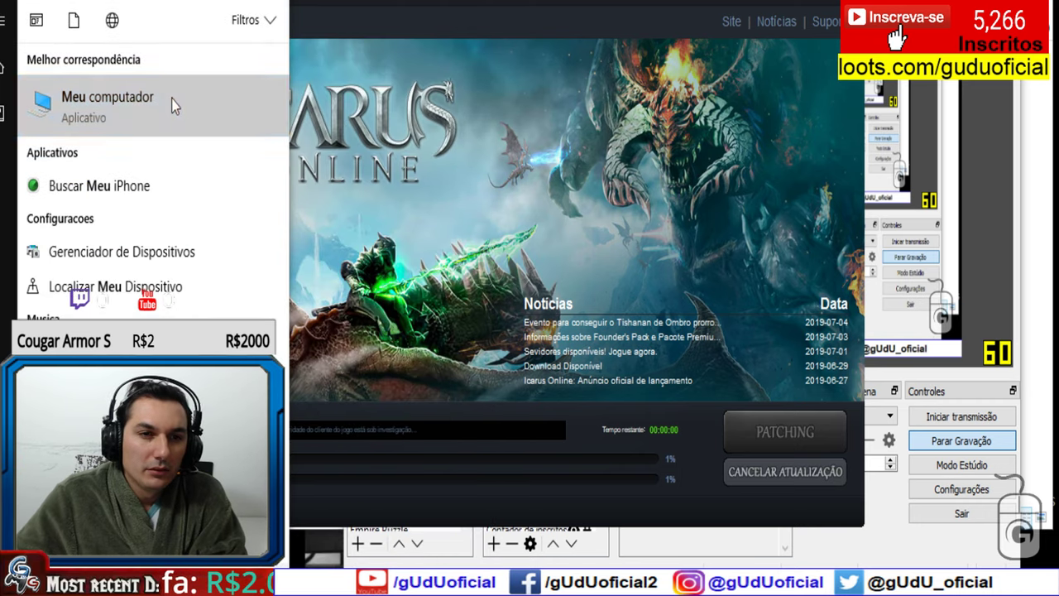
click(172, 104)
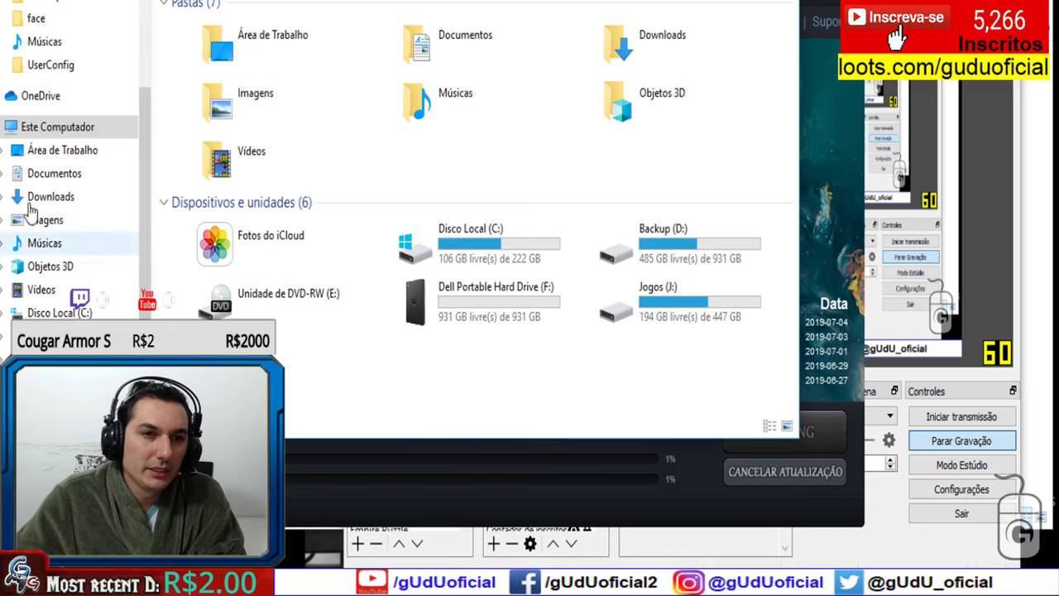
- Examine the file manager's display options, including the navigation pane choices, without changing any of them
key(alt+v)
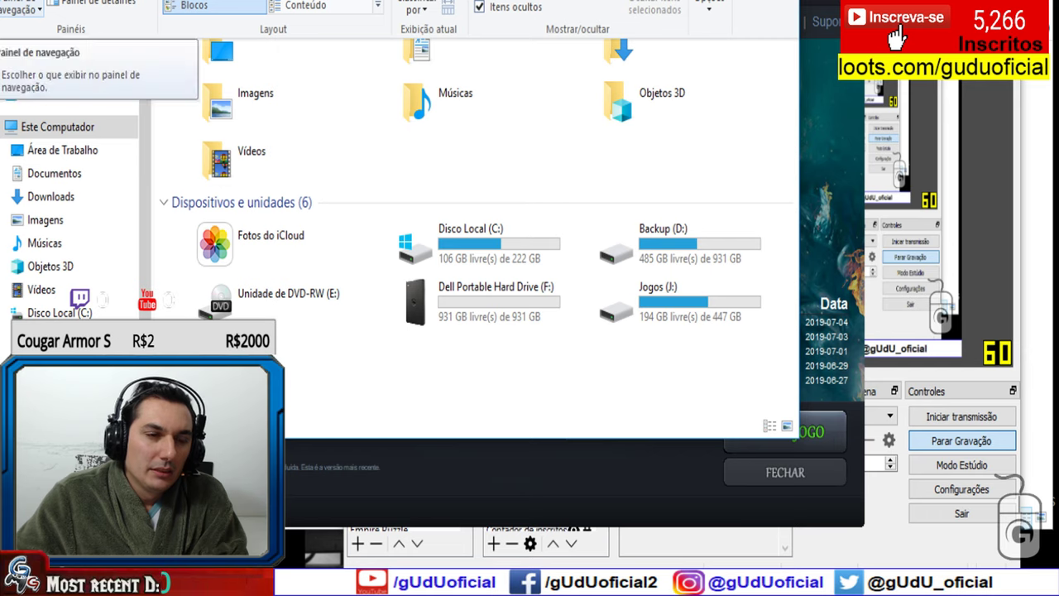
click(35, 11)
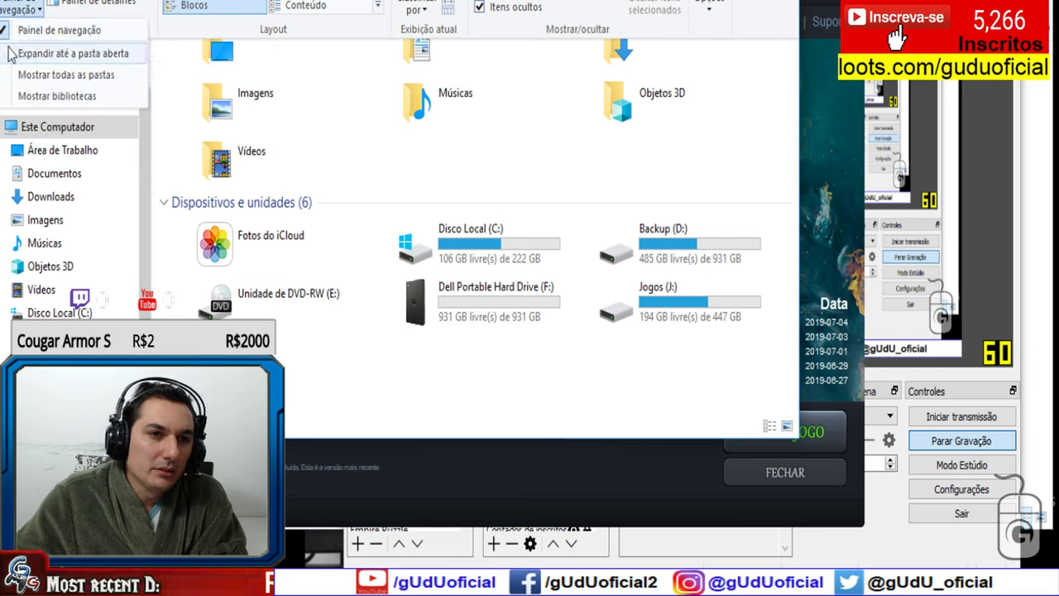
key(Escape)
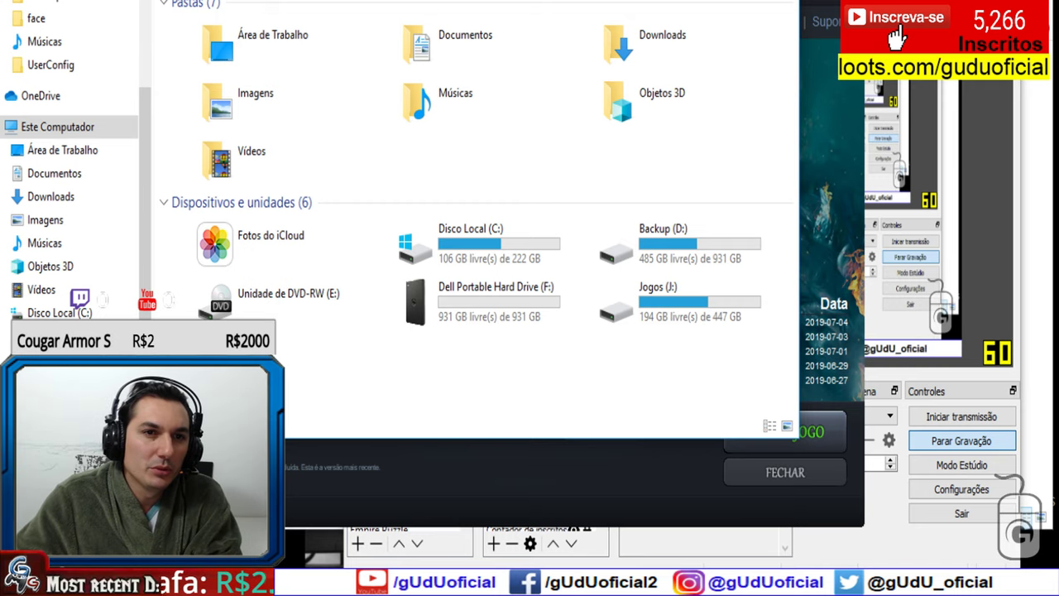
key(ctrl+F1)
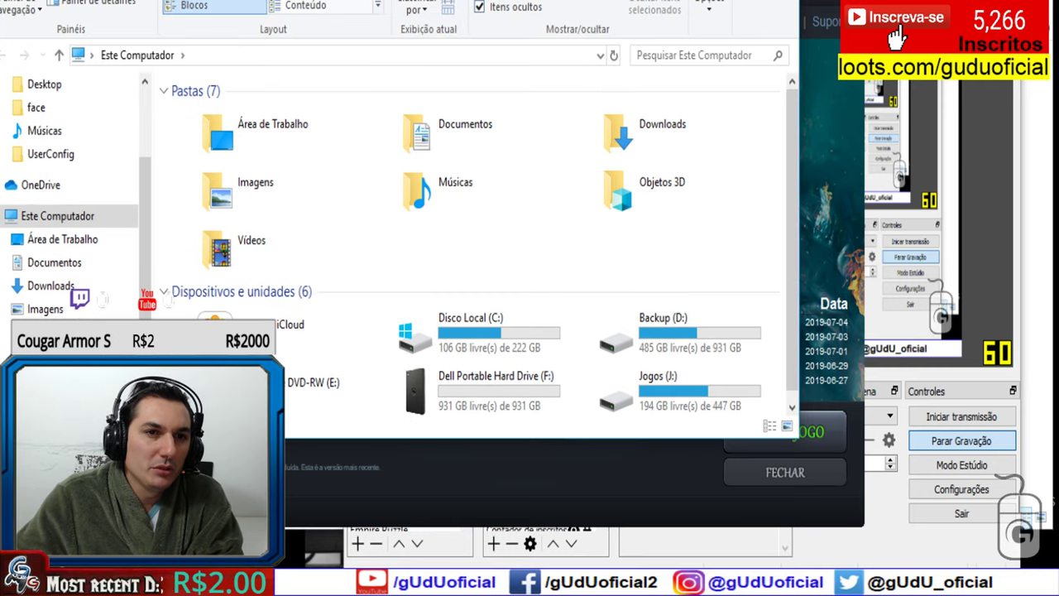
key(ctrl+F1)
key(ctrl+F1)
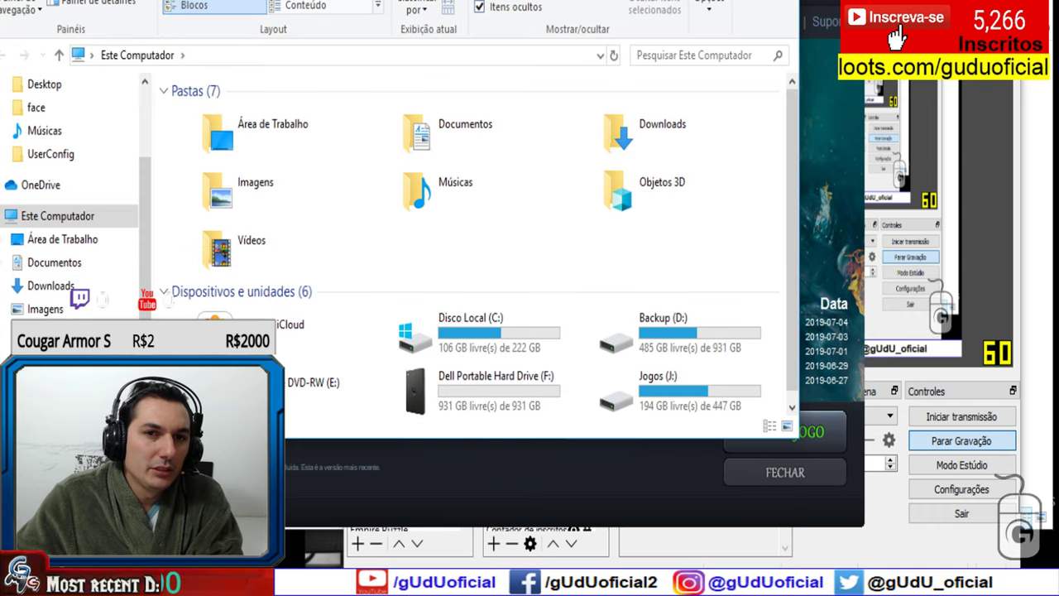
key(ctrl+F1)
key(ctrl+F1)
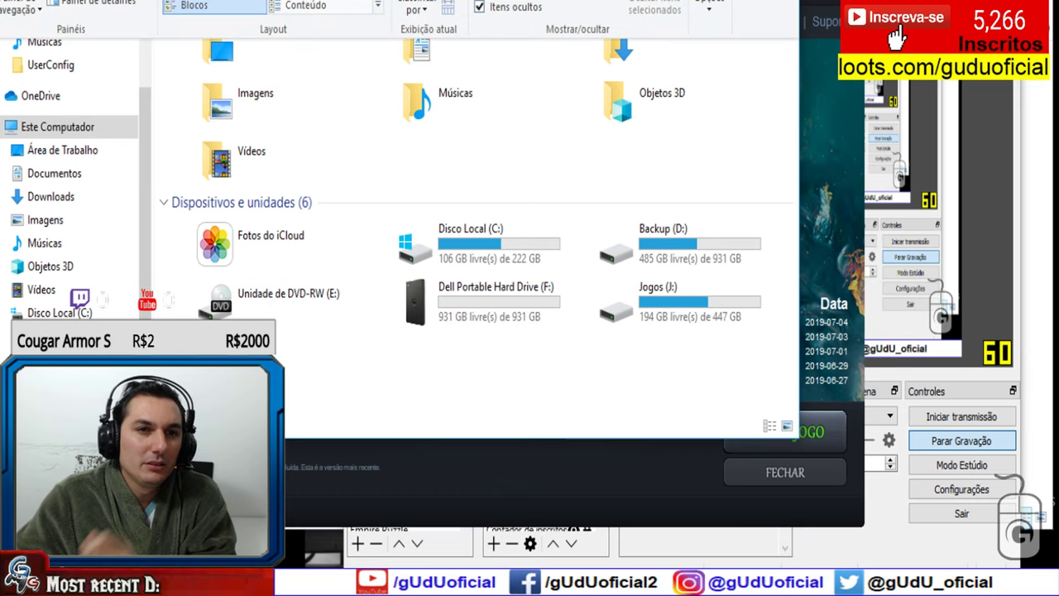
key(alt+c)
key(alt+v)
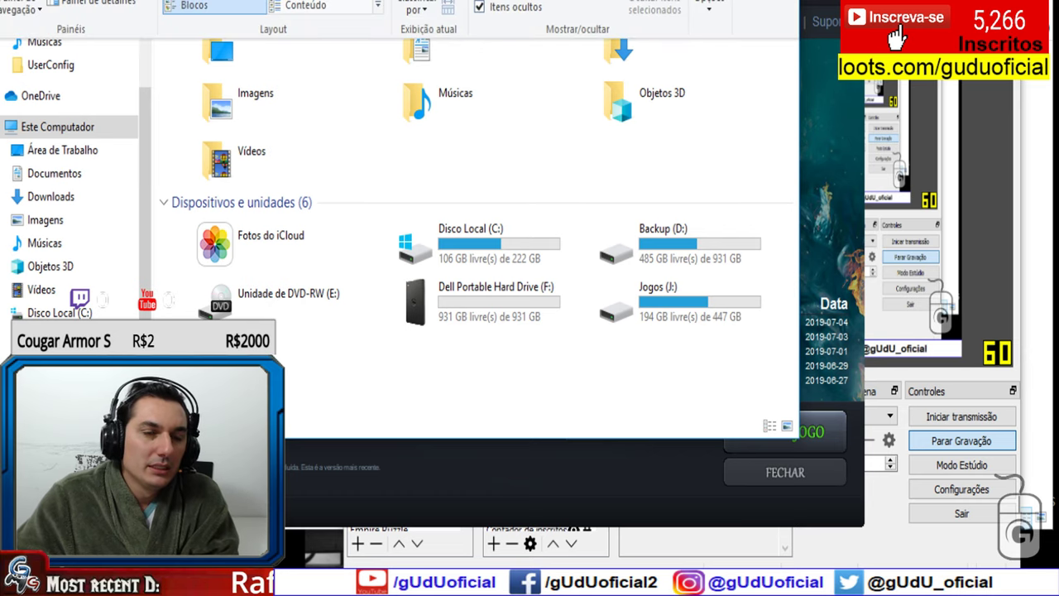
key(Escape)
- Go to the UserConfig folder under Documentos, ICARUS, USER and open the GraphicOption file for editing
scroll(88, 111, up, 1)
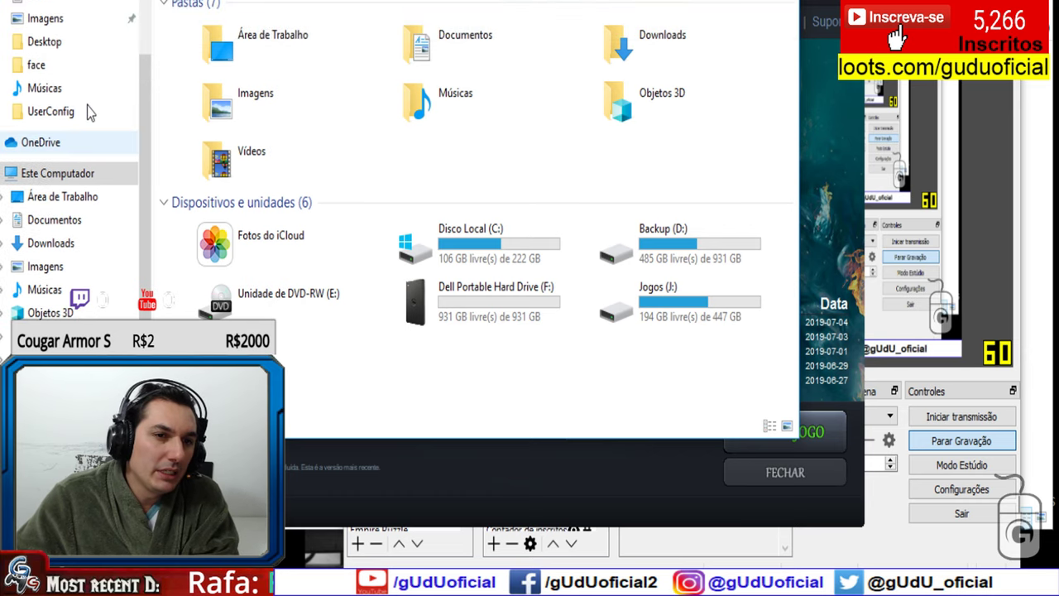
scroll(75, 174, up, 1)
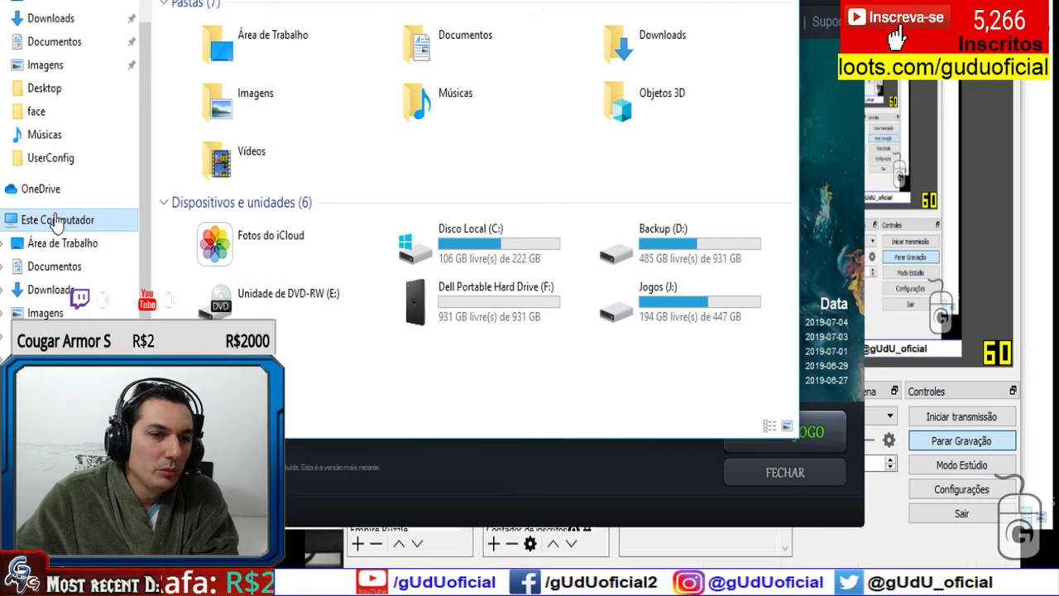
scroll(83, 232, up, 1)
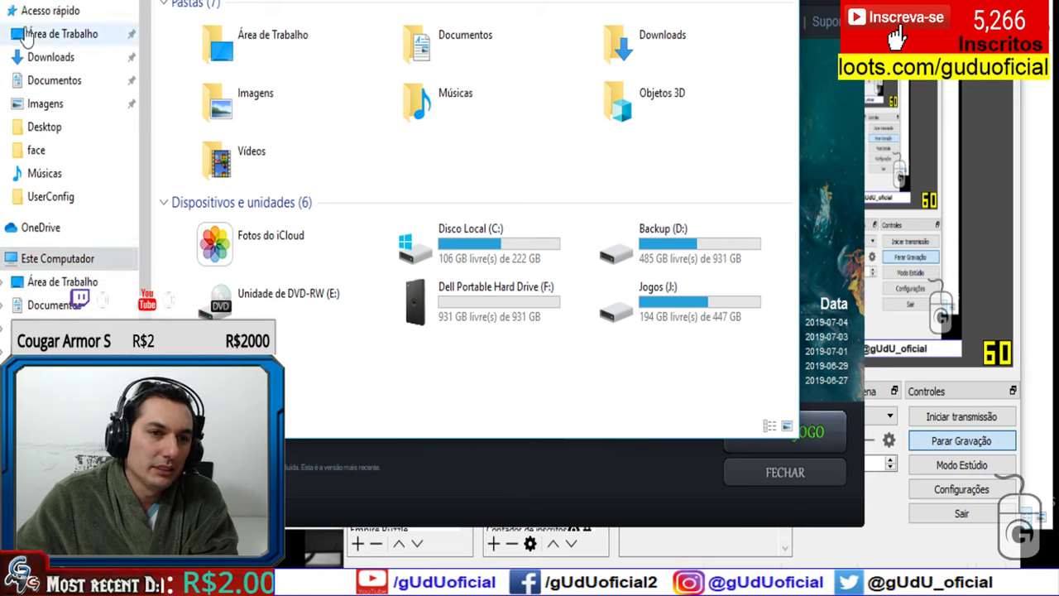
scroll(79, 269, down, 1)
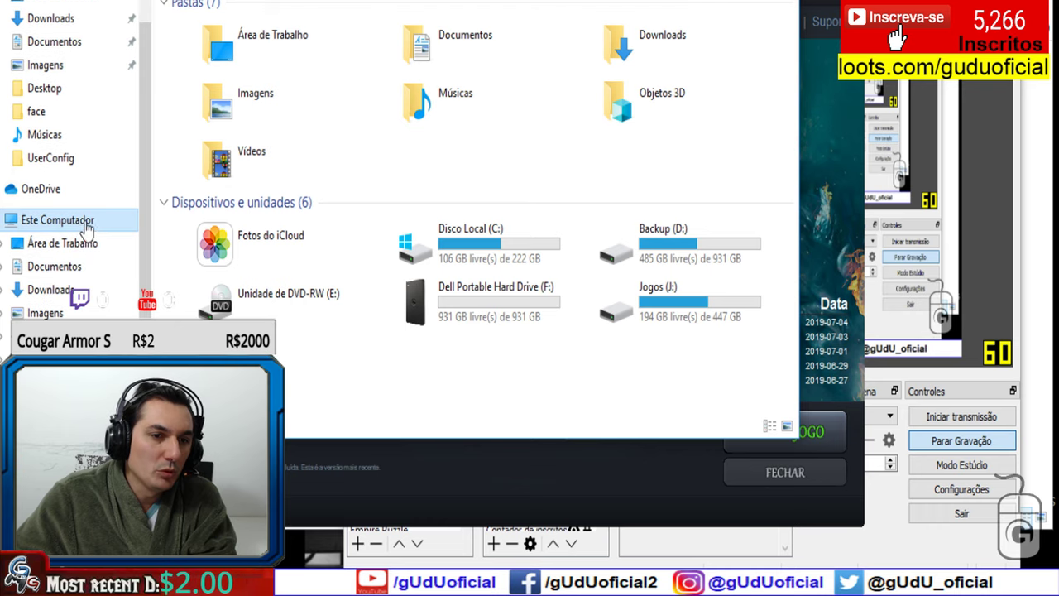
scroll(74, 244, down, 1)
click(63, 247)
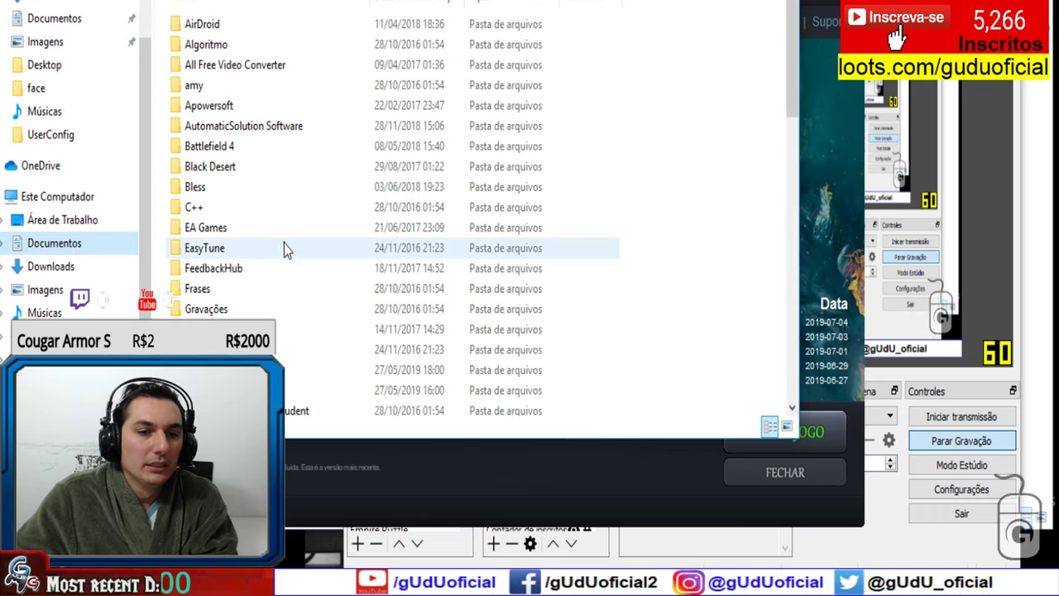
double_click(273, 369)
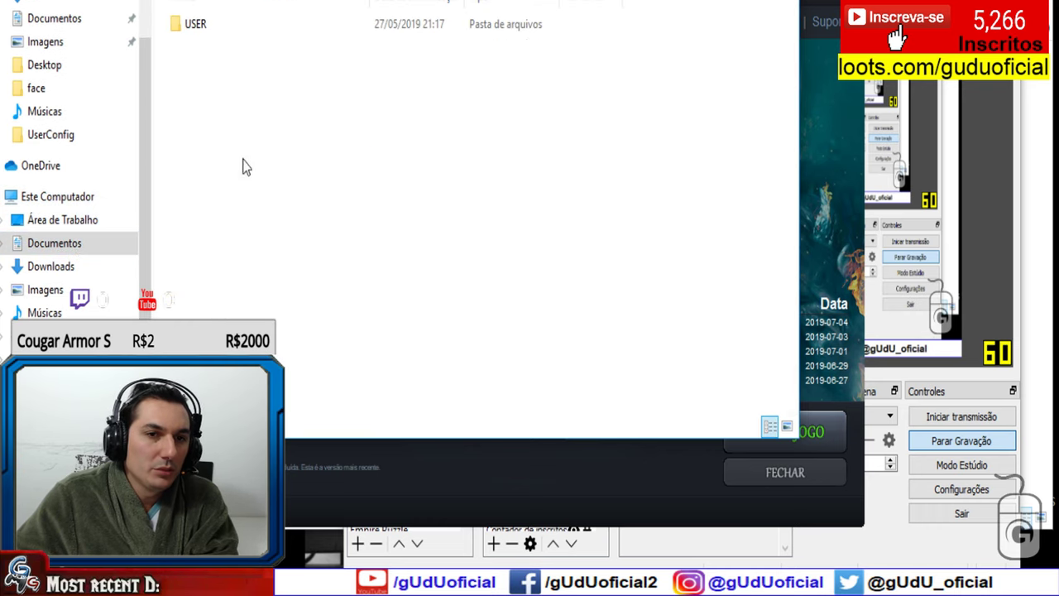
double_click(206, 33)
double_click(240, 147)
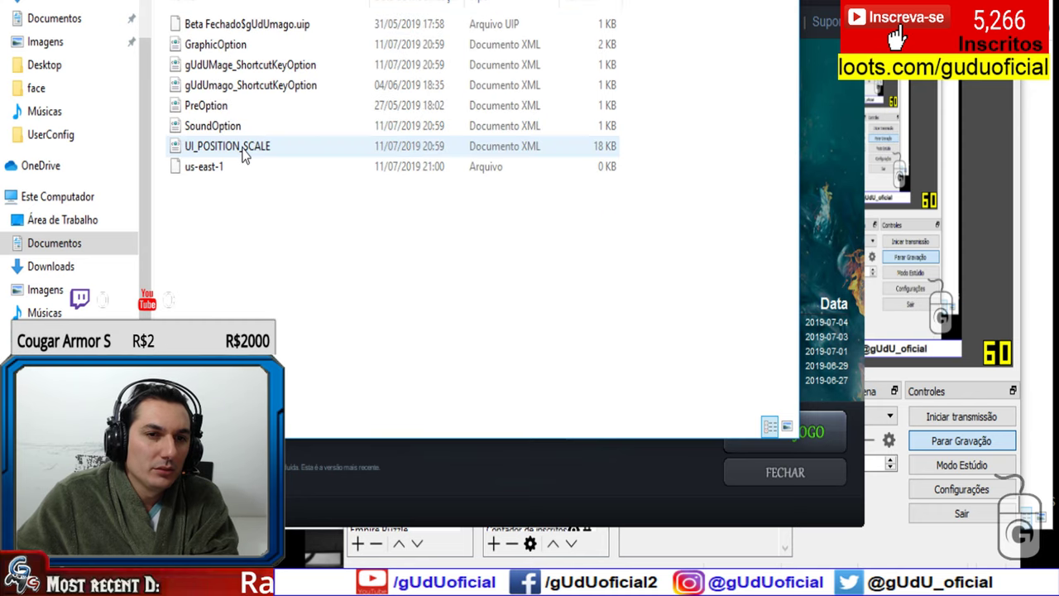
right_click(239, 48)
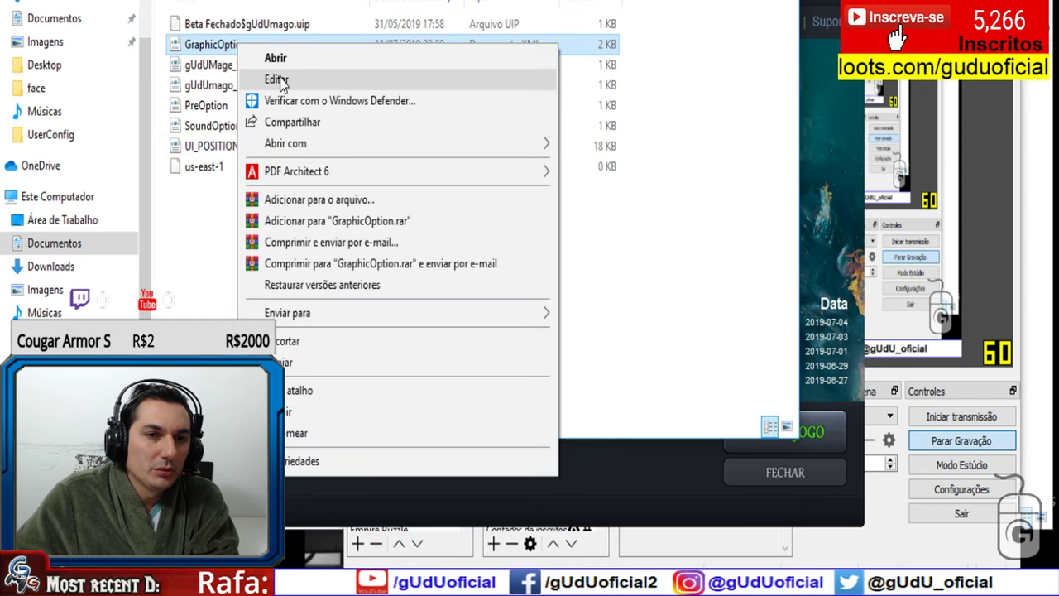
click(278, 80)
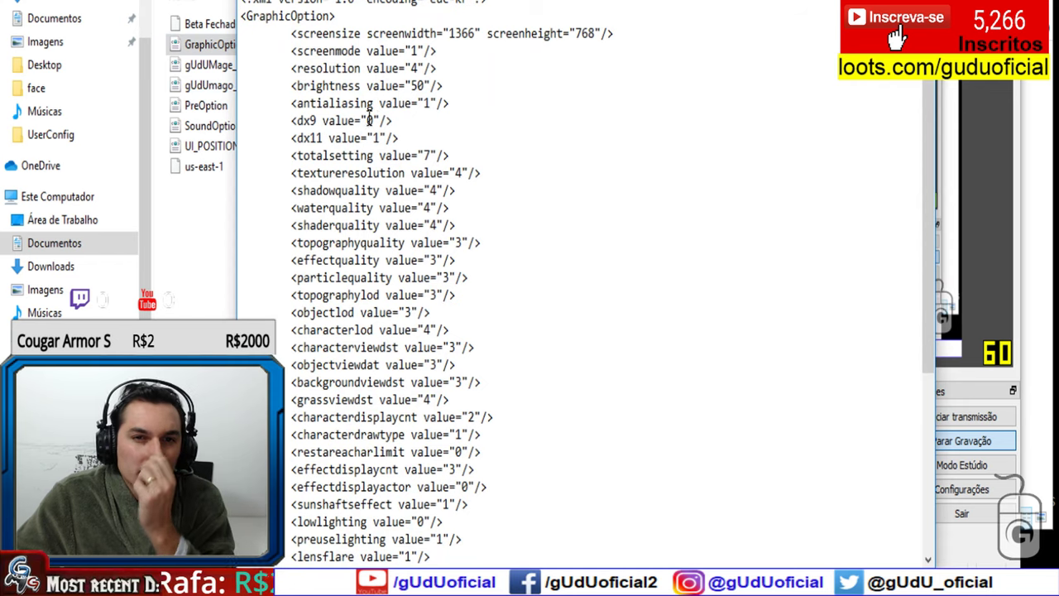
- Examine the dx11 and motionblur values in the GraphicOption file
double_click(375, 139)
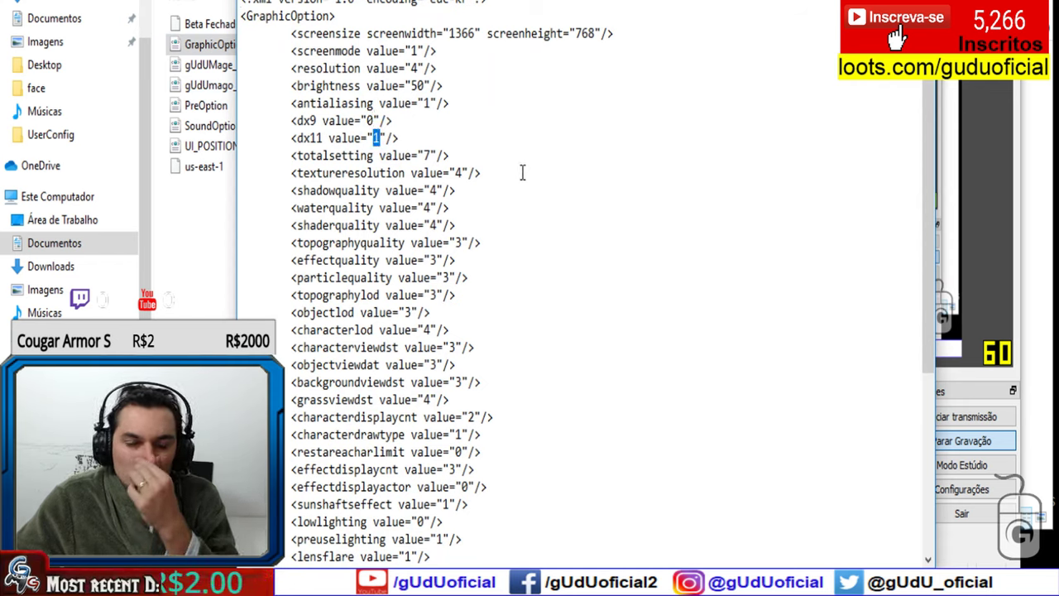
scroll(522, 172, down, 1)
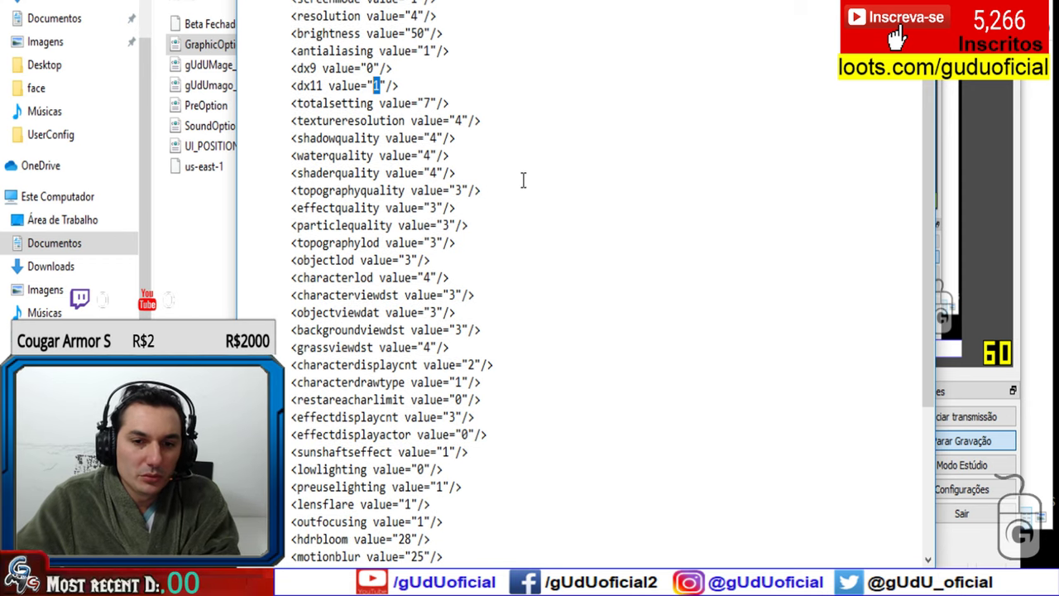
scroll(524, 190, down, 3)
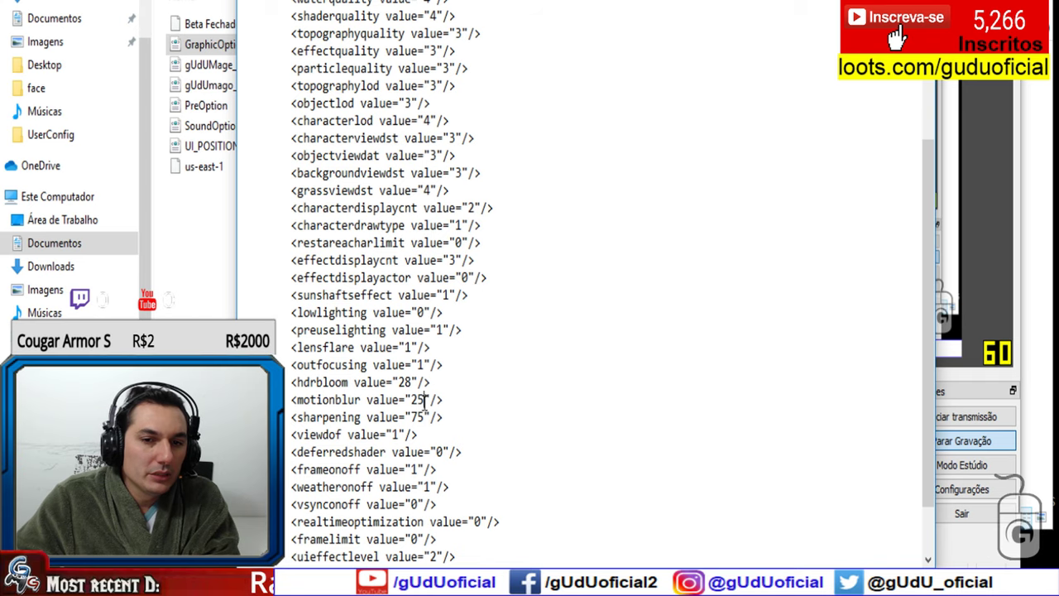
drag(425, 399, 412, 400)
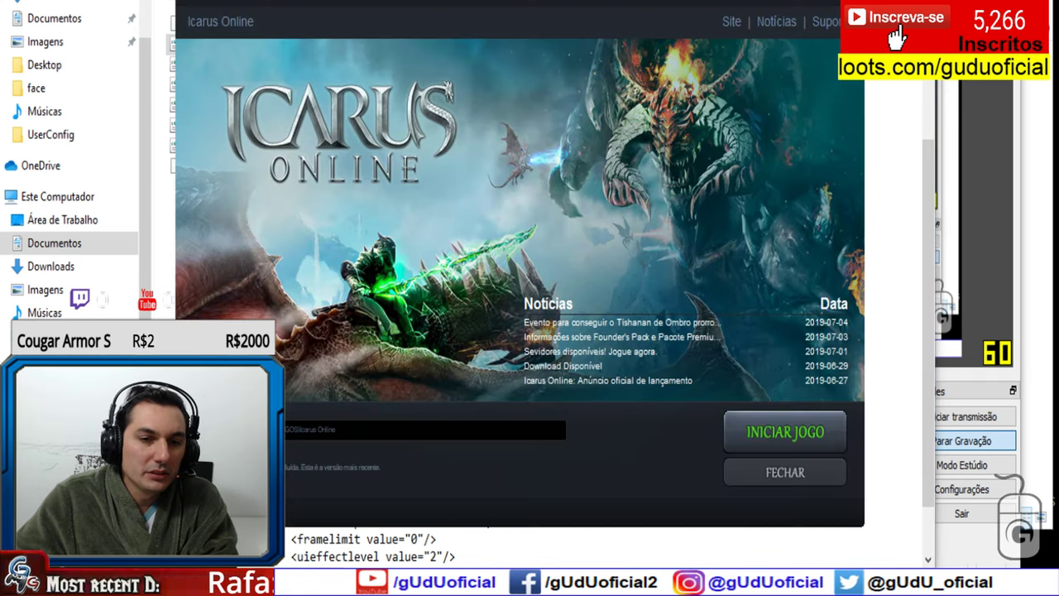
- Start Icarus Online from its launcher and show the hidden system tray icons while the game loads
click(752, 433)
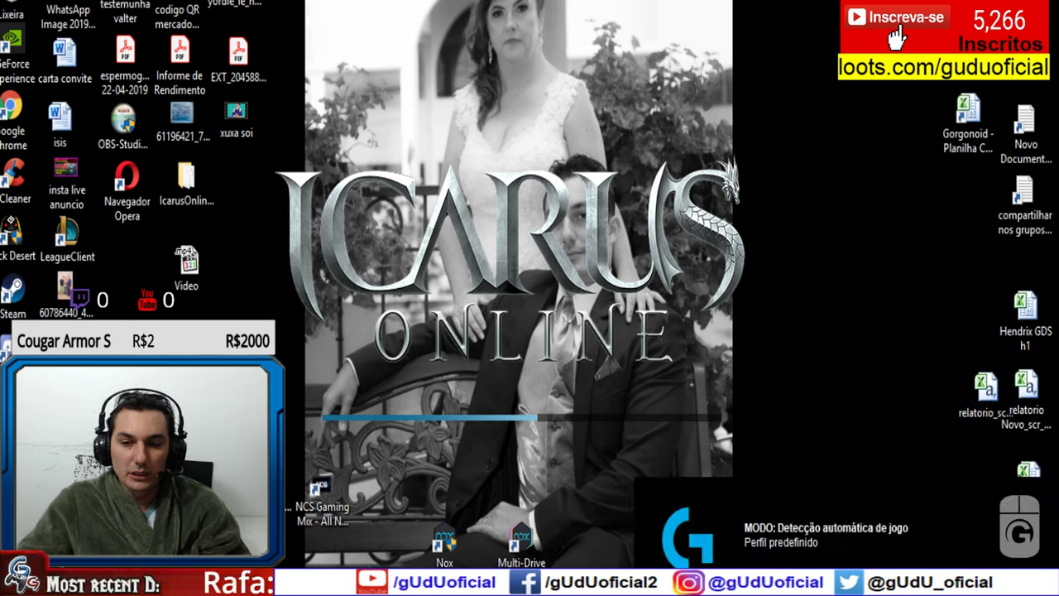
click(848, 585)
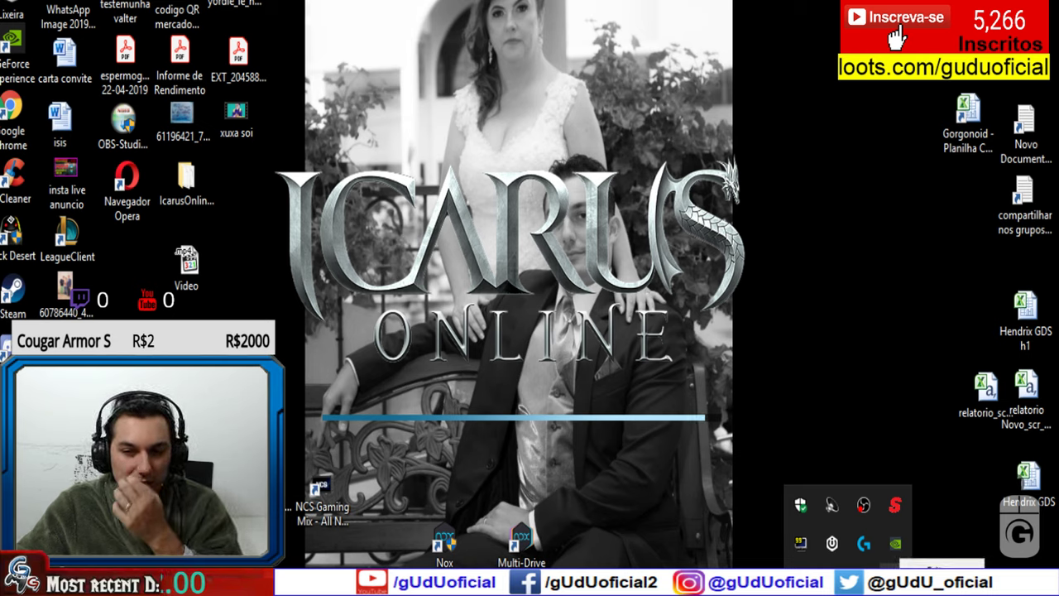
- Open the Icarus Online installer folder on the desktop, view its installer files and close it
double_click(185, 178)
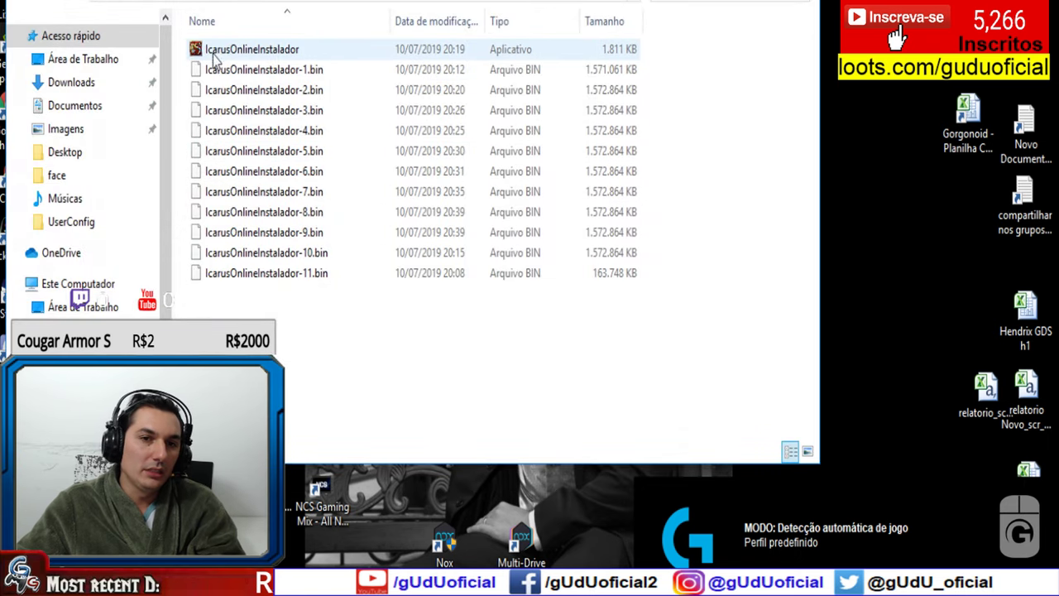
key(alt+F4)
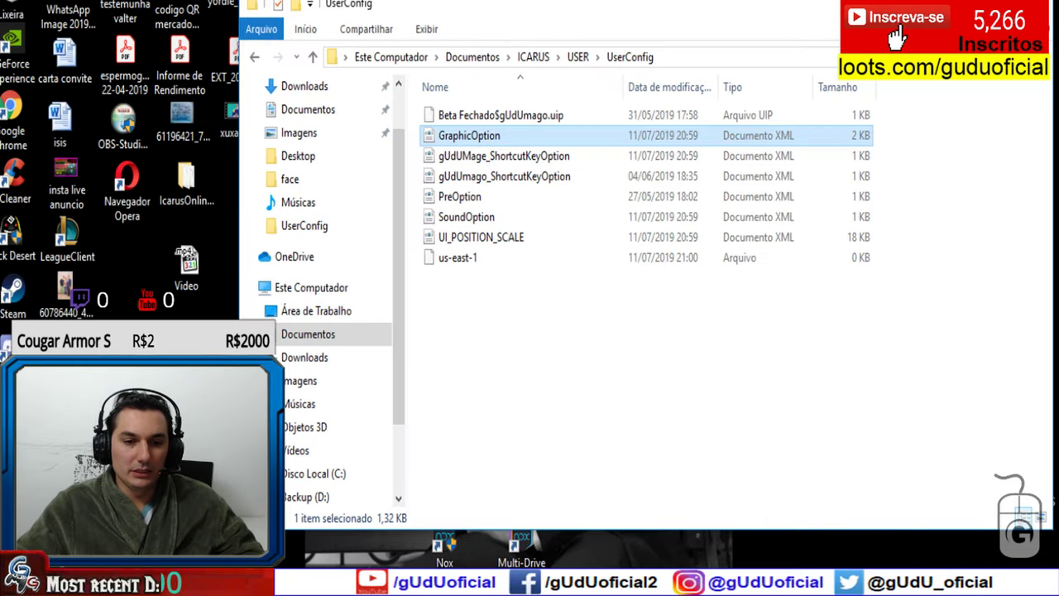
- Switch between OBS and the running game, bring Icarus Online to the front and continue to its authorization
key(alt+Tab)
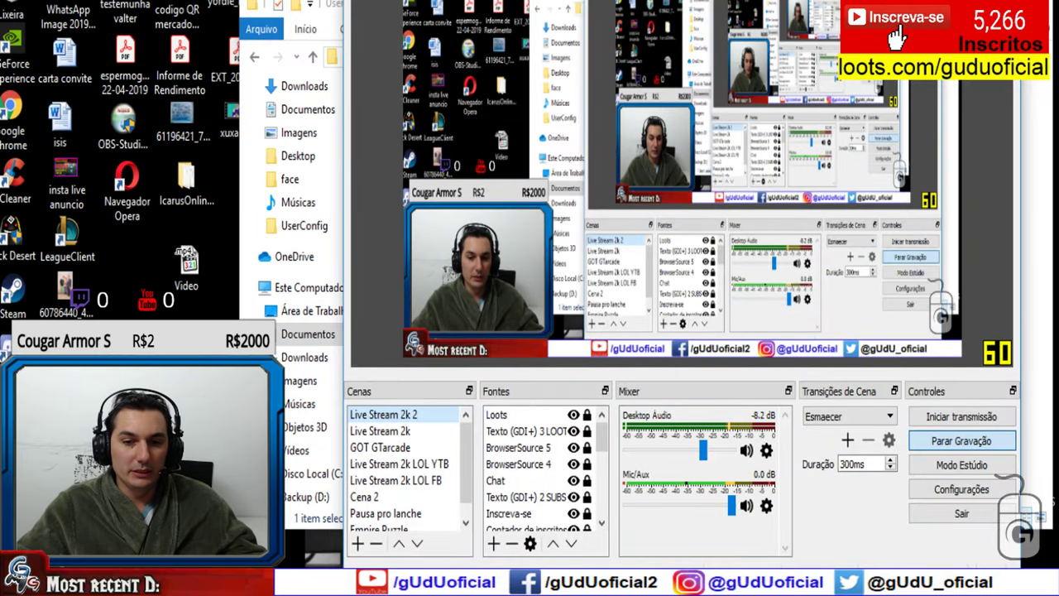
key(alt+Tab)
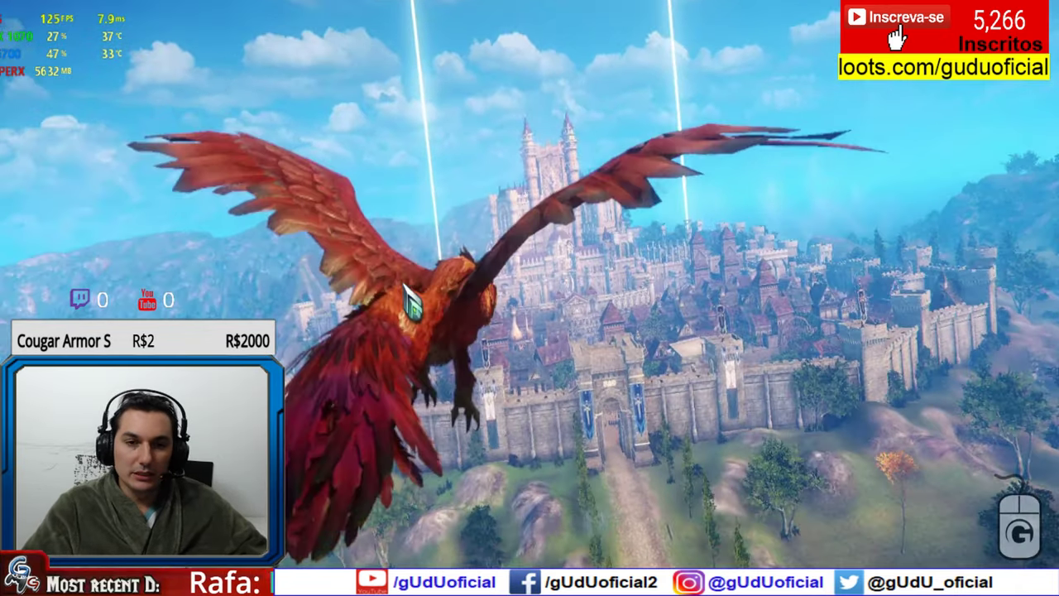
key(alt+Tab)
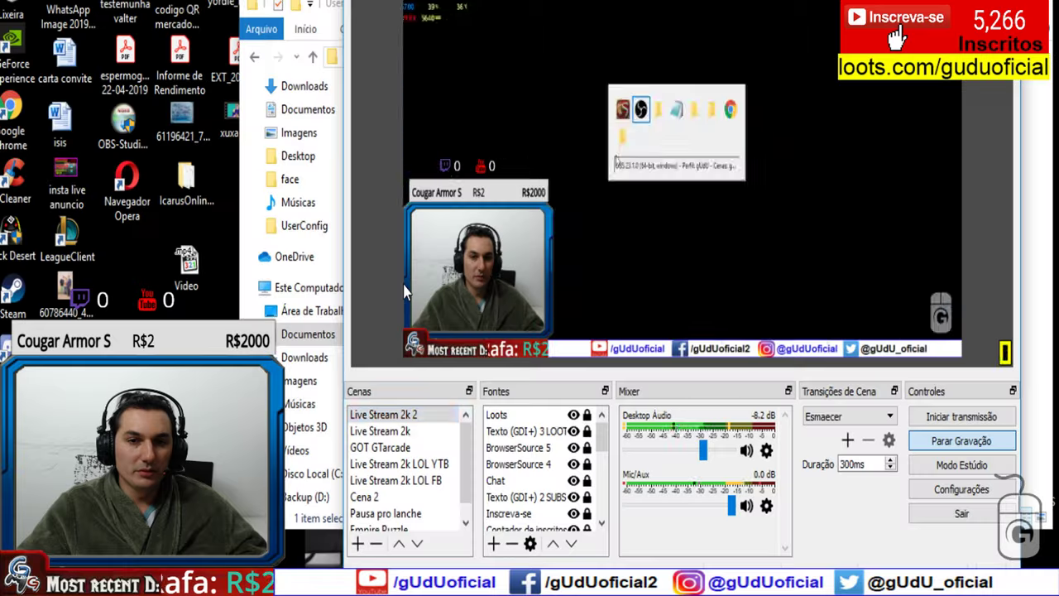
key(alt+Tab)
key(alt+Tab)
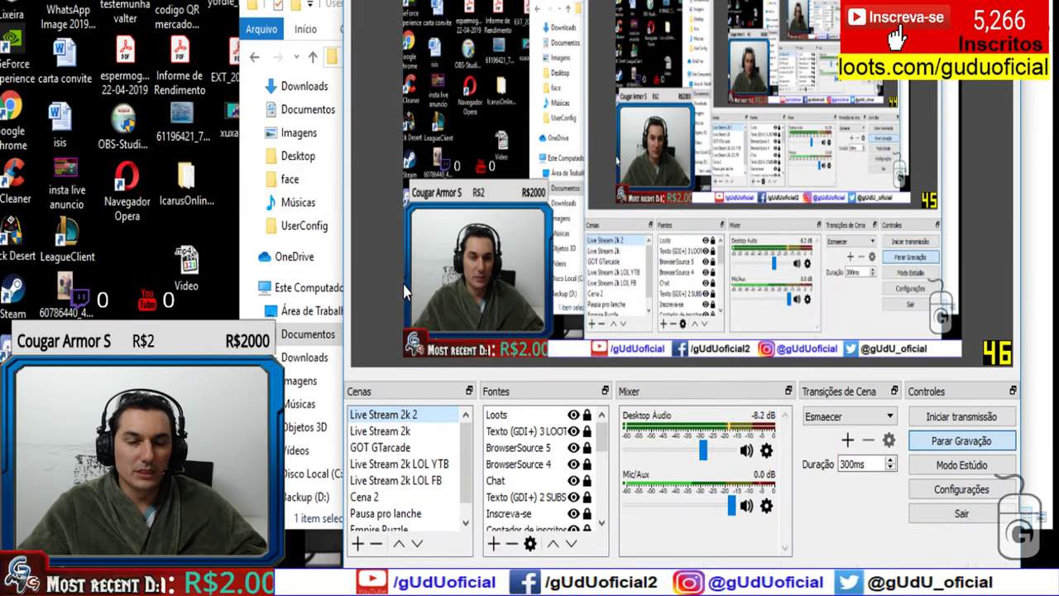
key(alt+Tab)
click(542, 557)
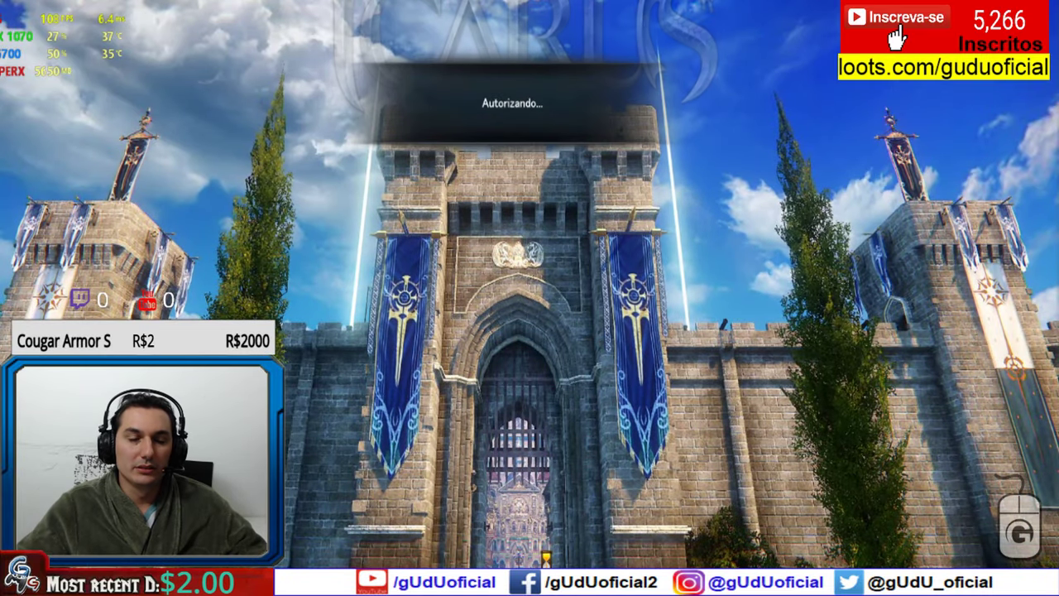